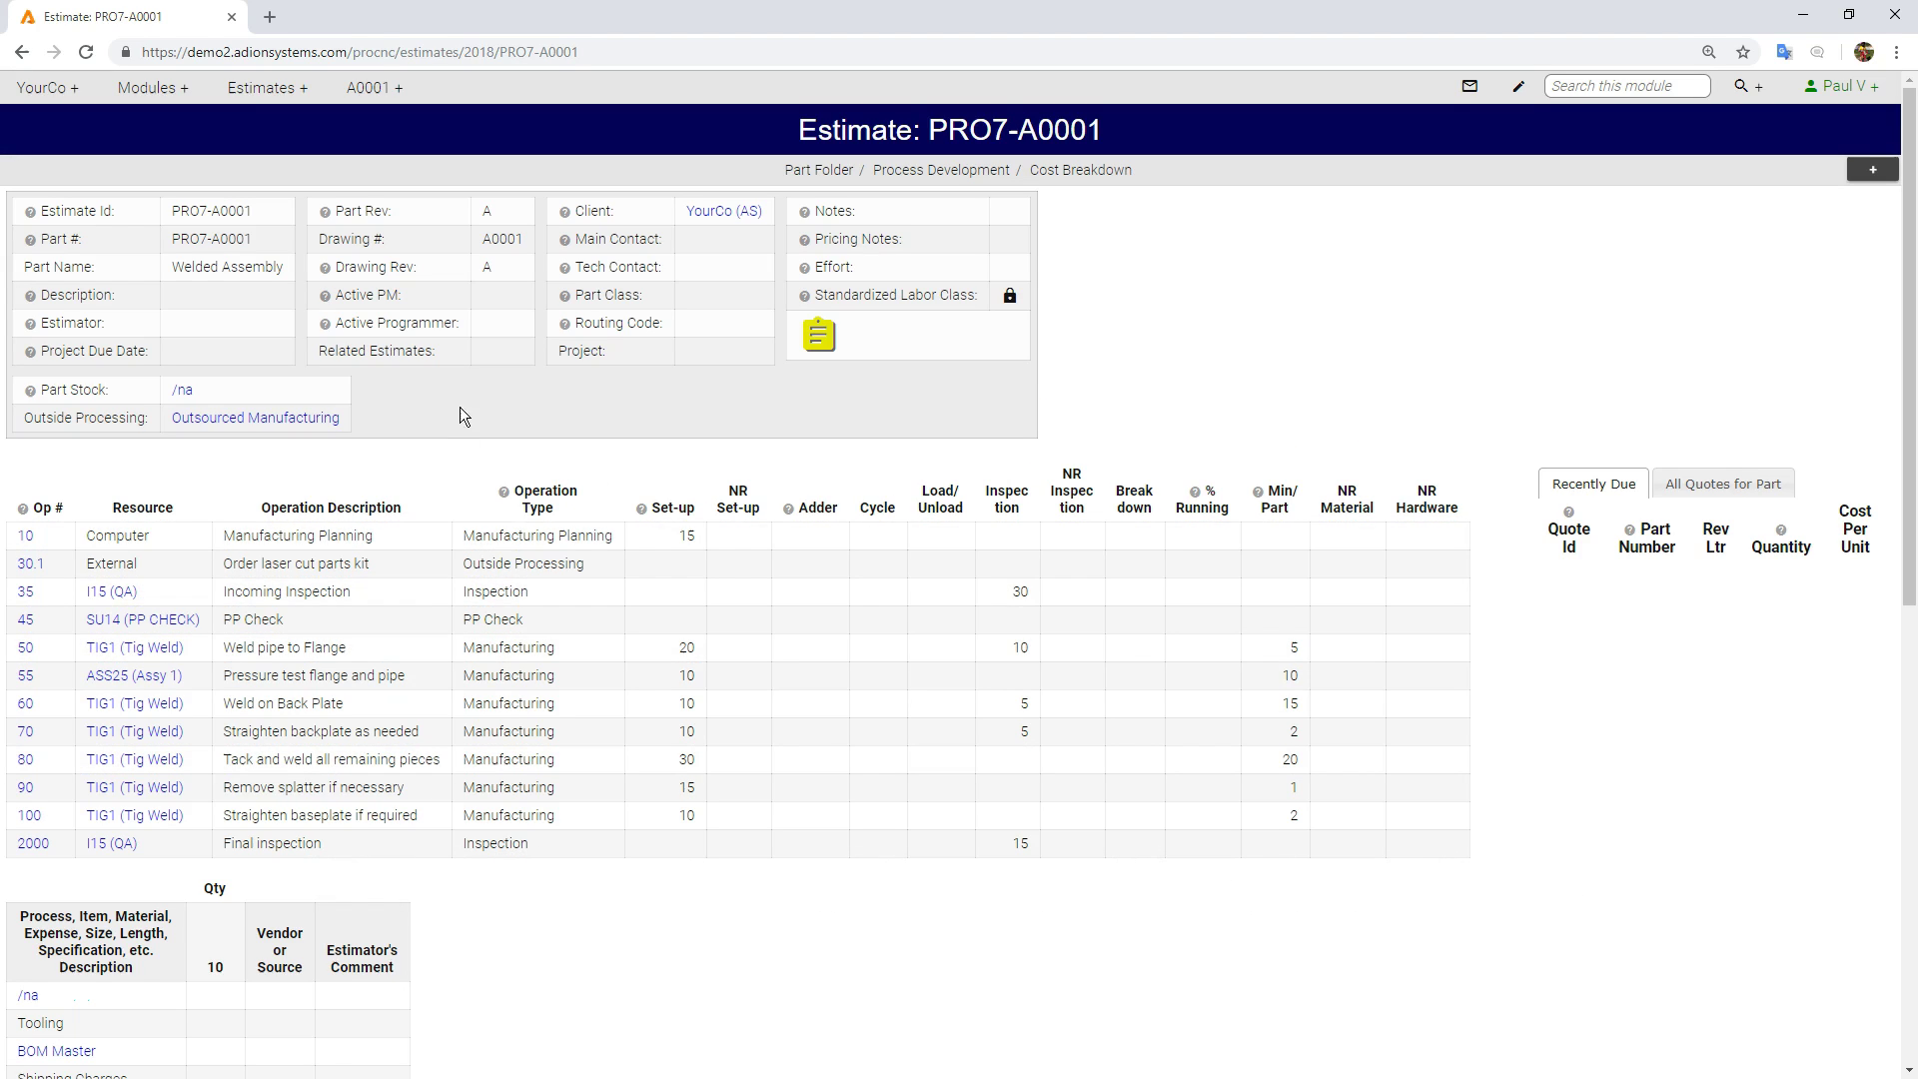
- Check the Welded Assembly part name and op 30.1's bill of materials, then return to estimate PRO7-A0001
drag(178, 268, 286, 268)
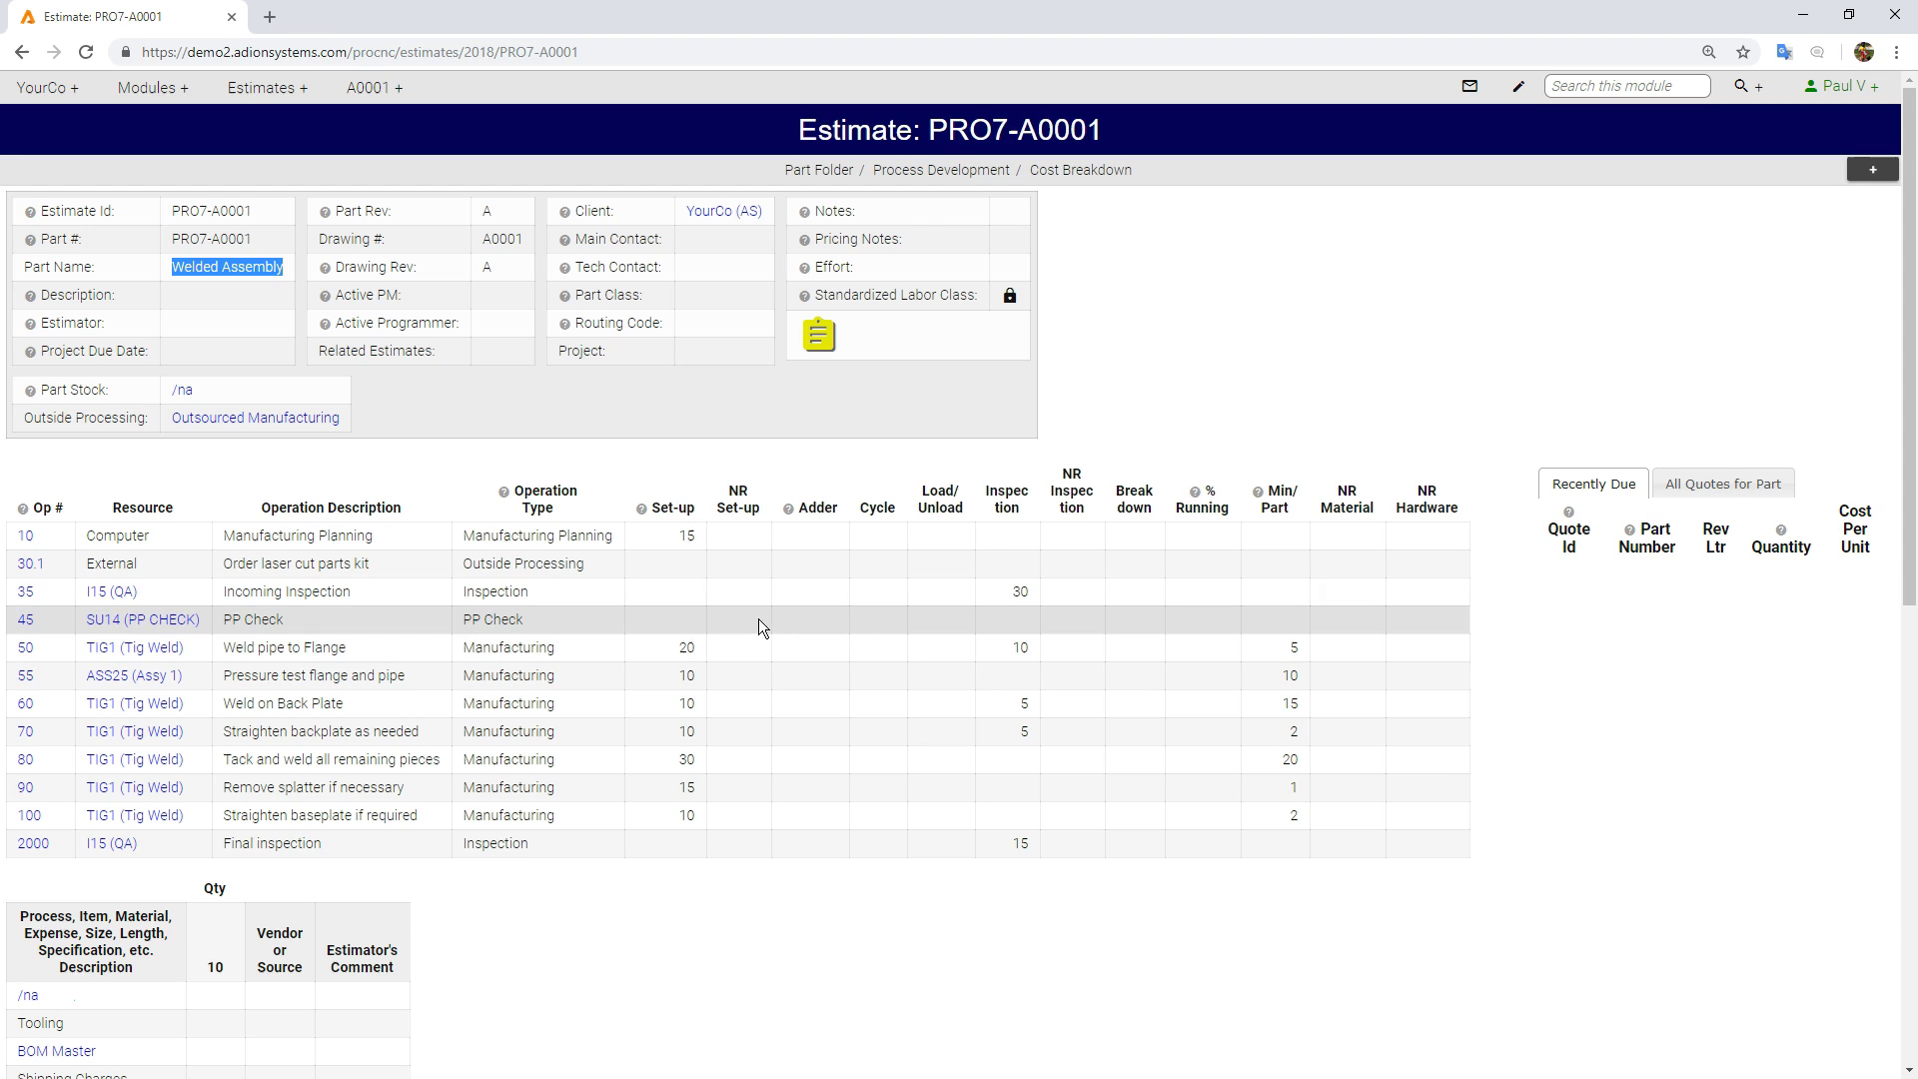
click(819, 336)
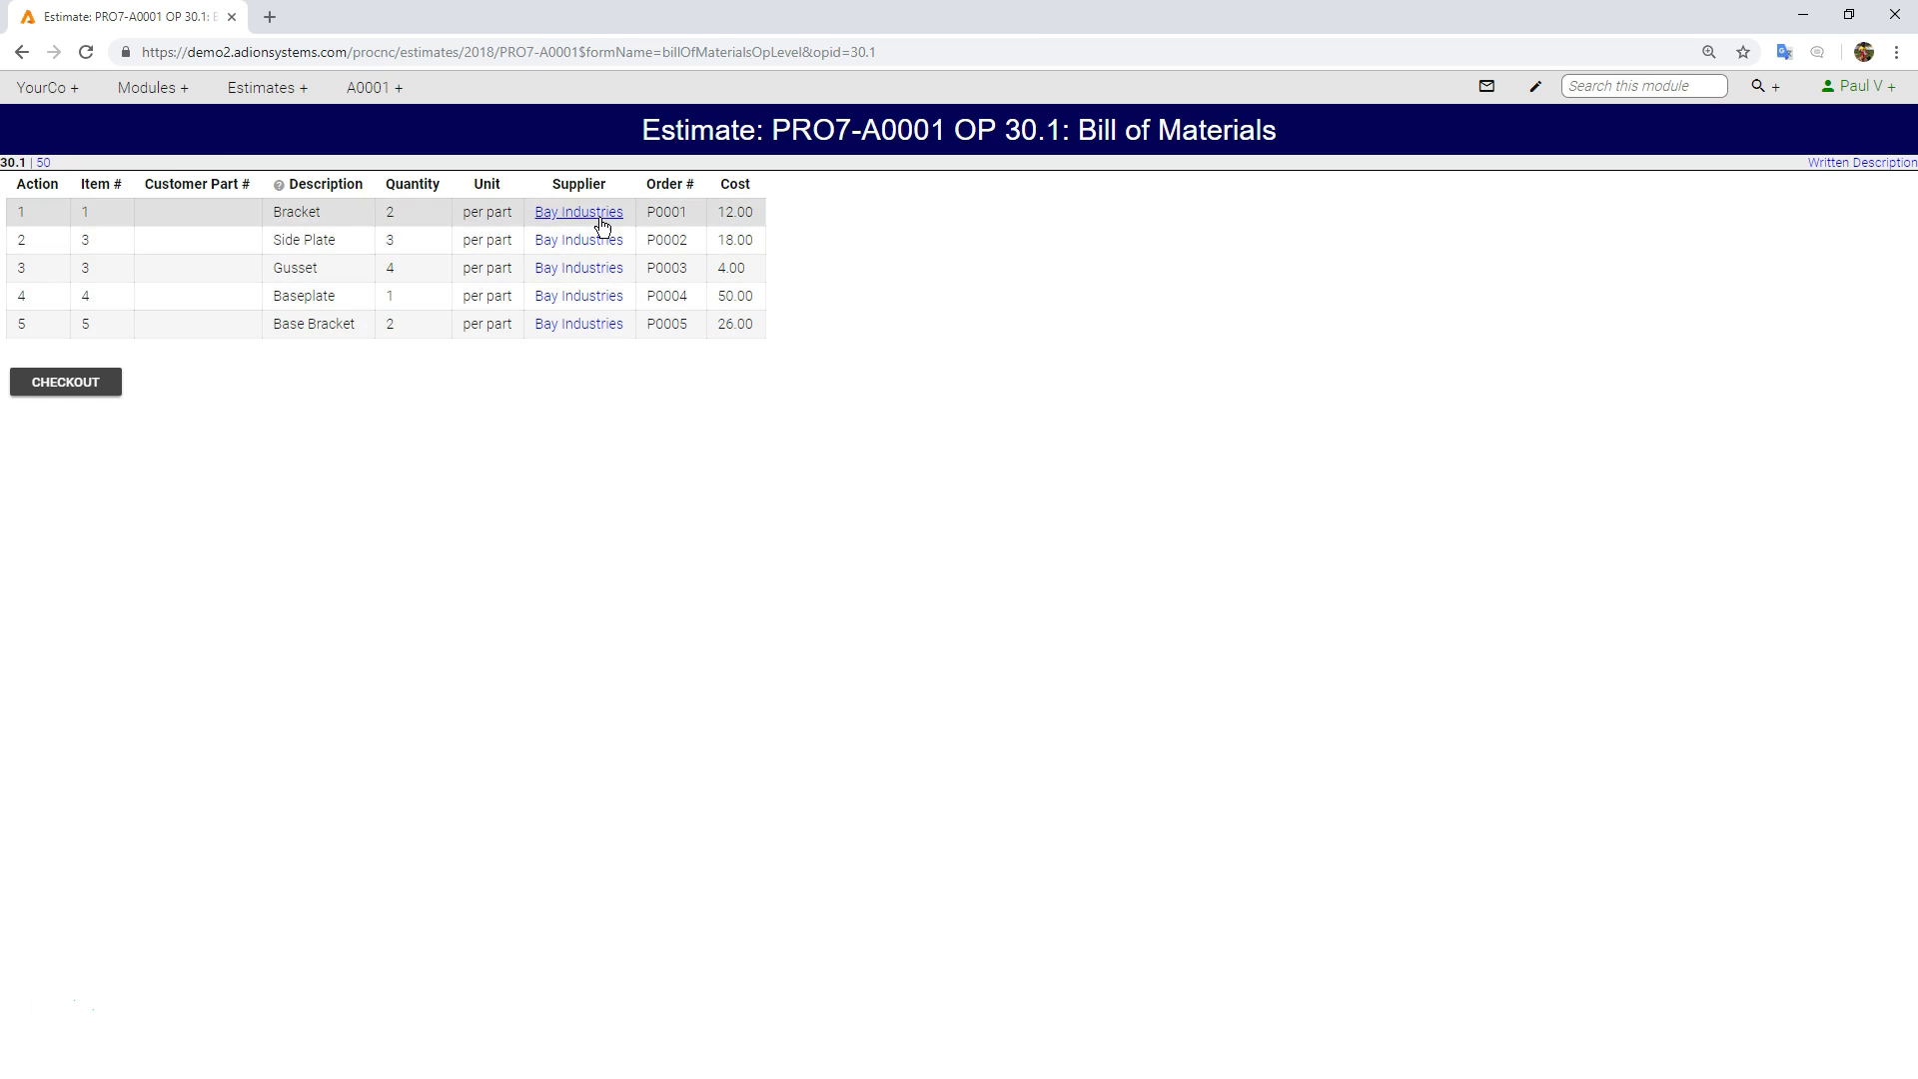
click(21, 52)
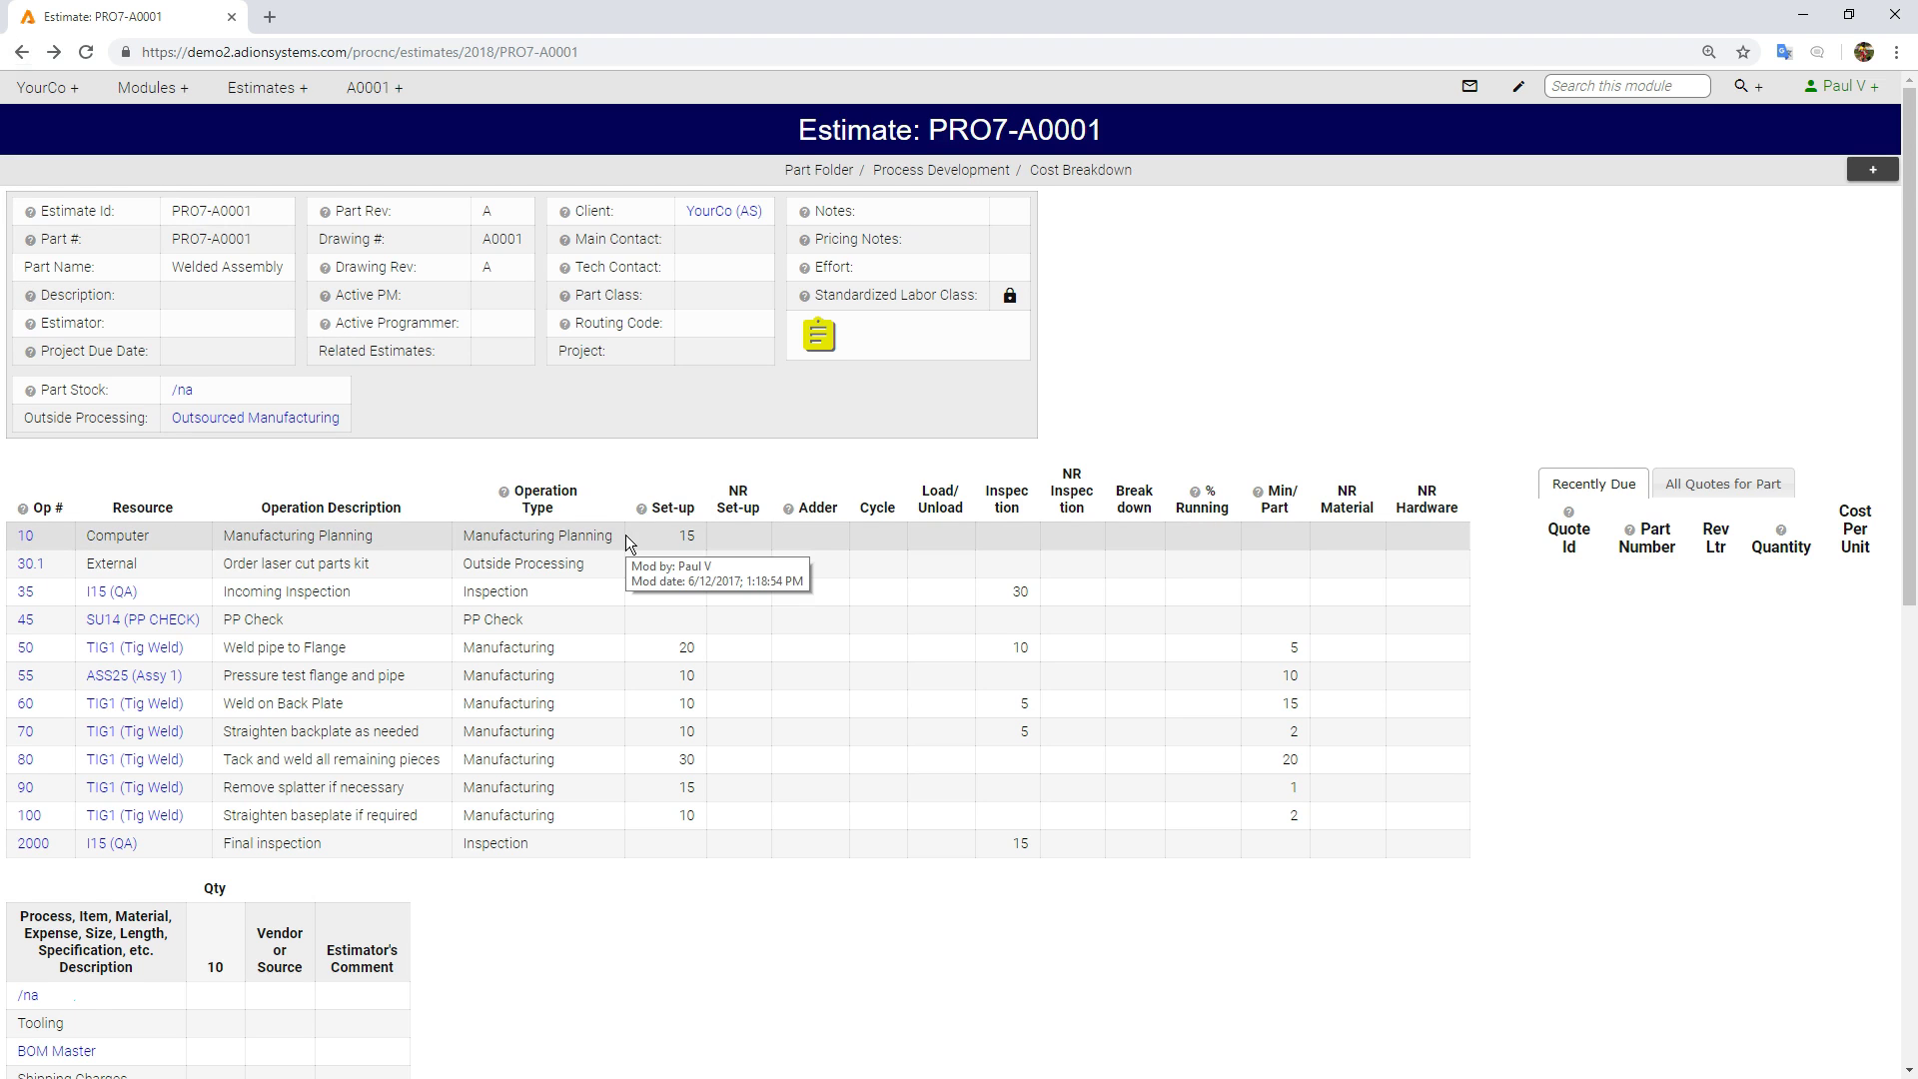
- Review op 30.1's description and scroll the estimate down to the Qty/Vendor cost table
scroll(605, 489, up, 1)
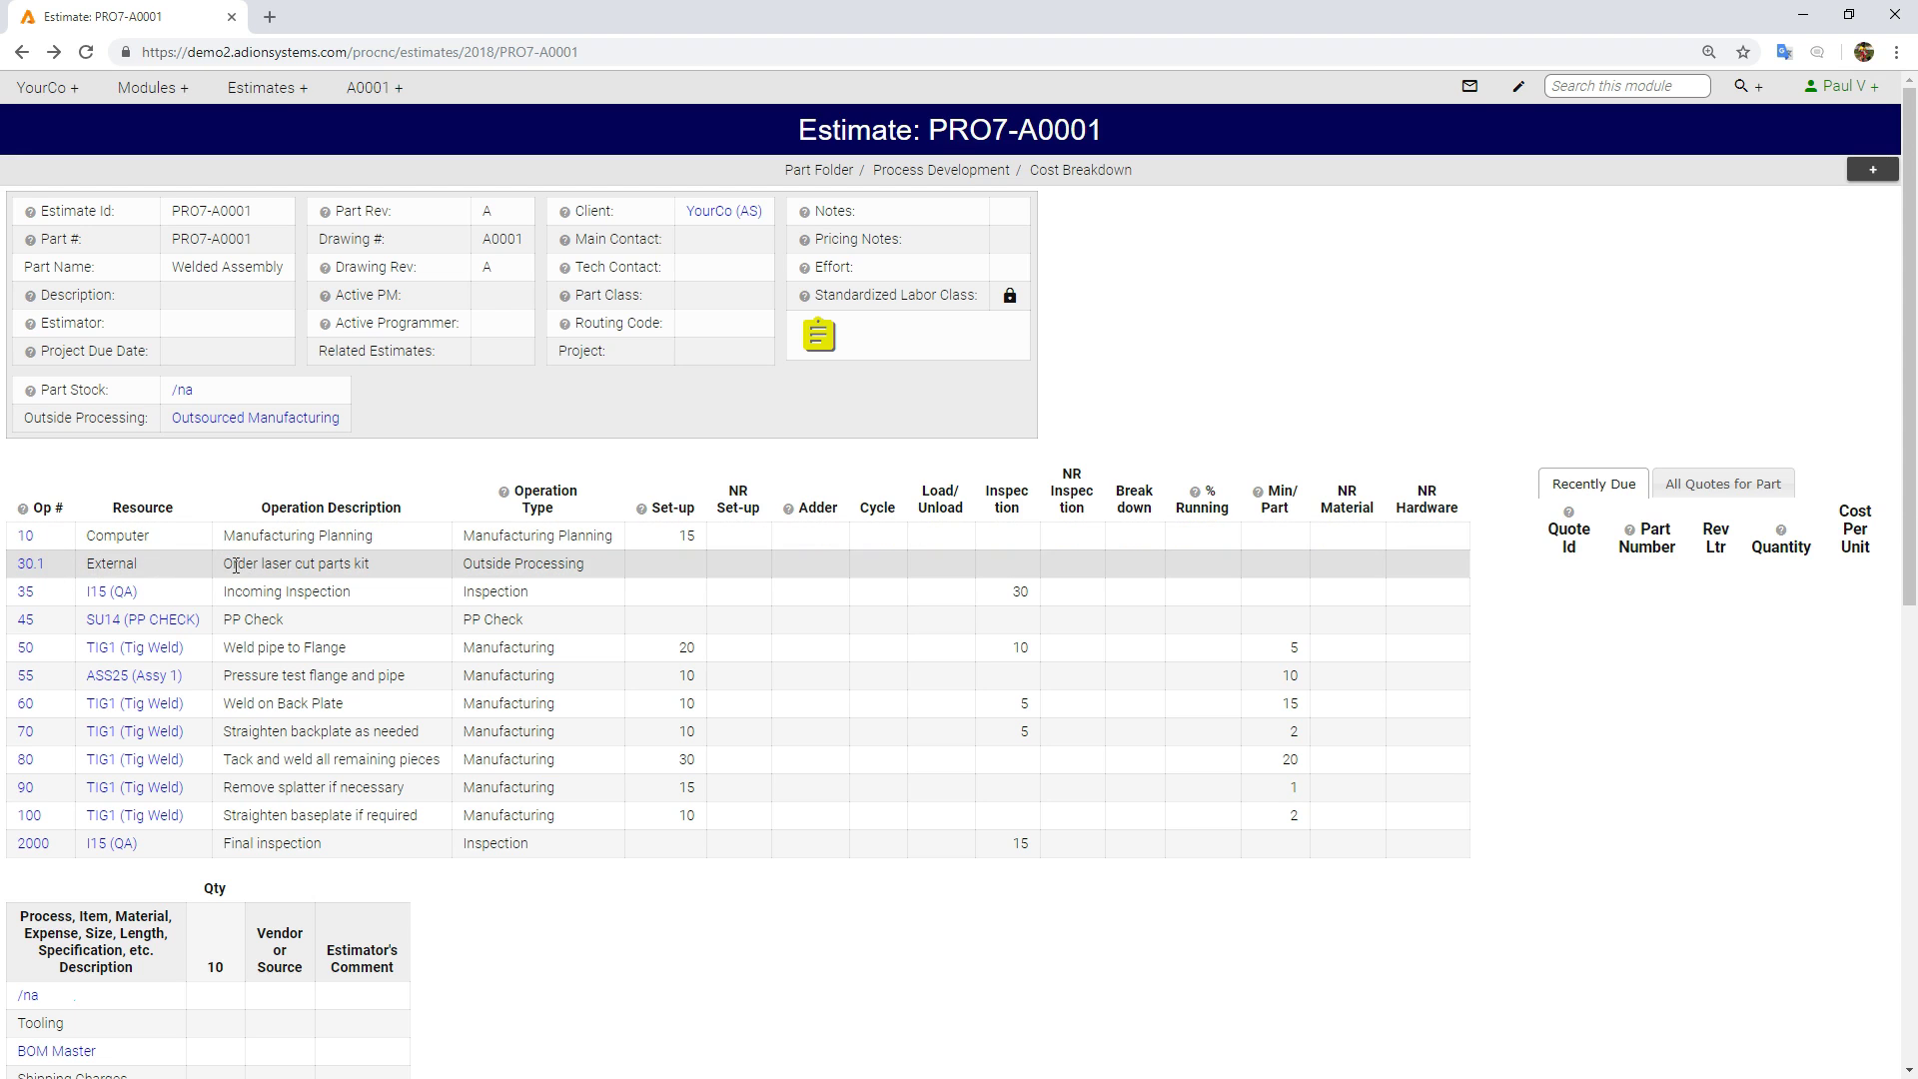
drag(220, 565, 392, 574)
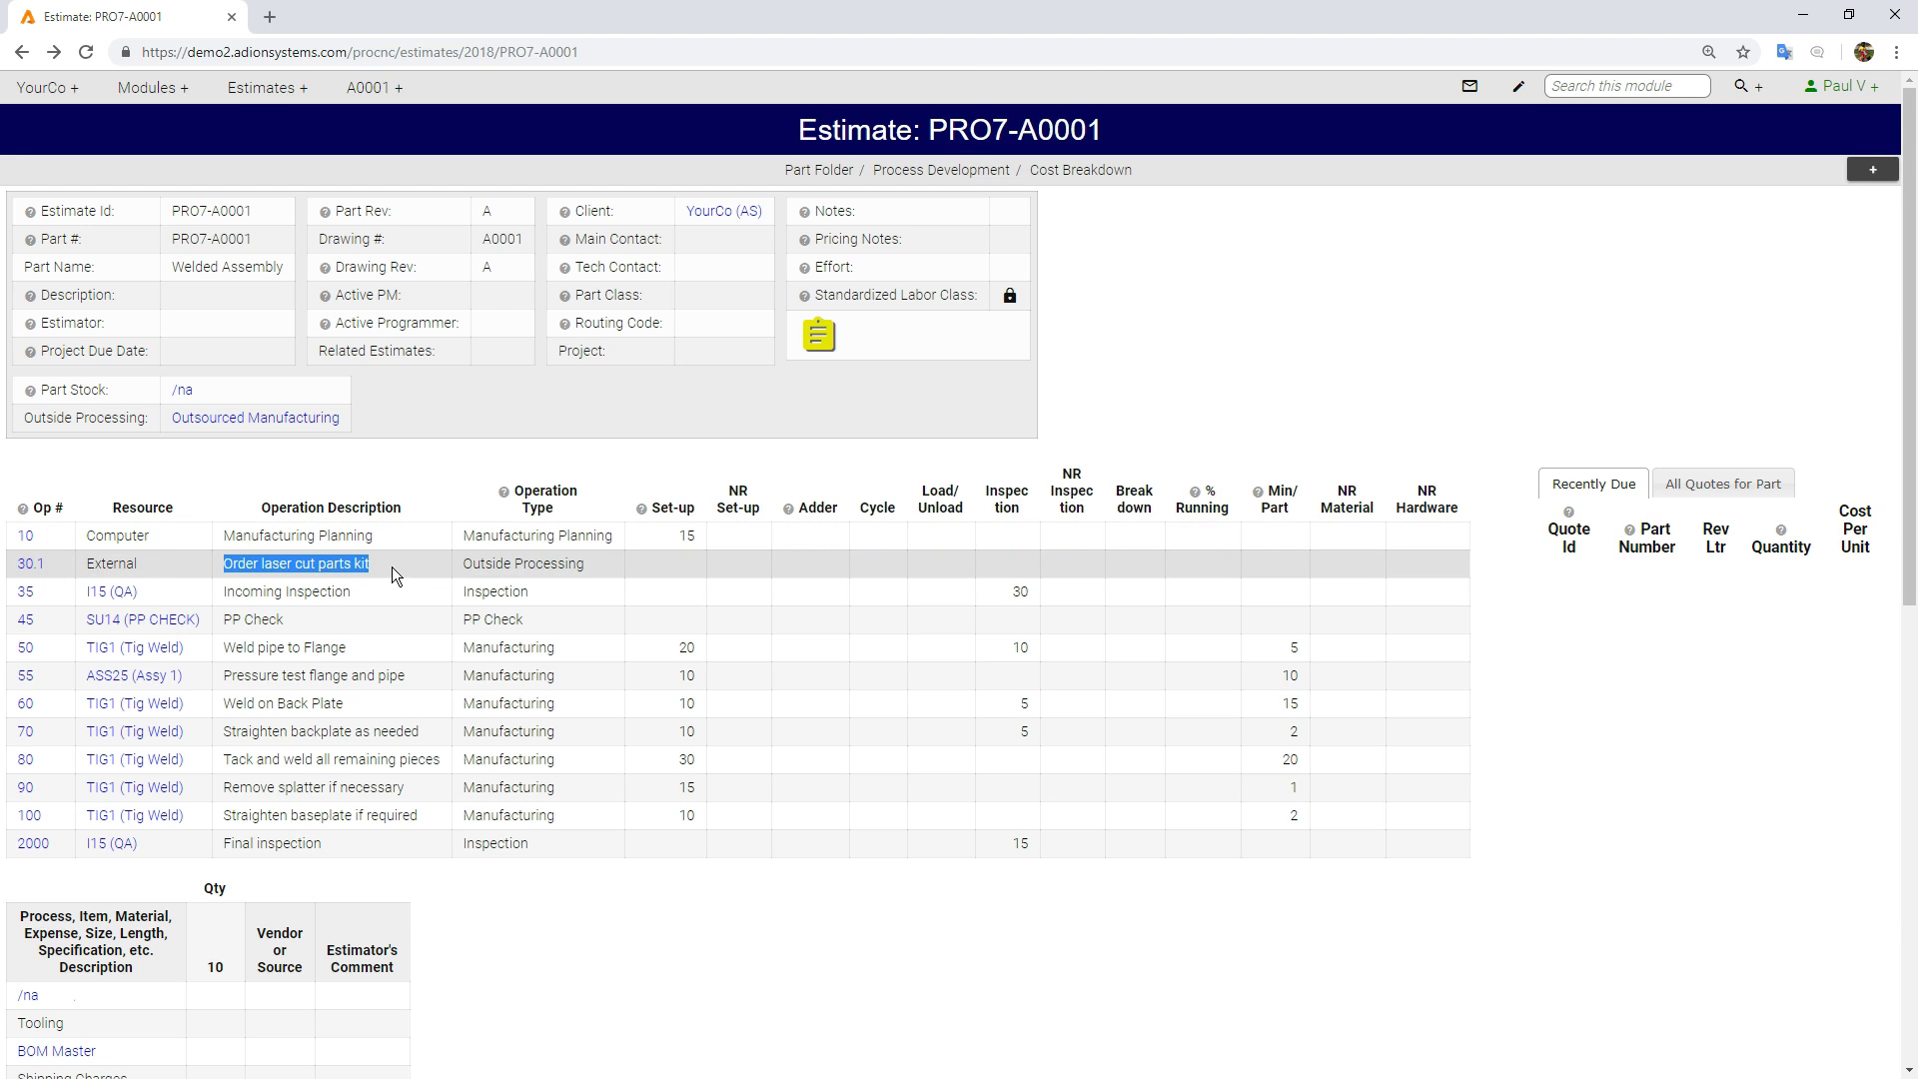
click(386, 567)
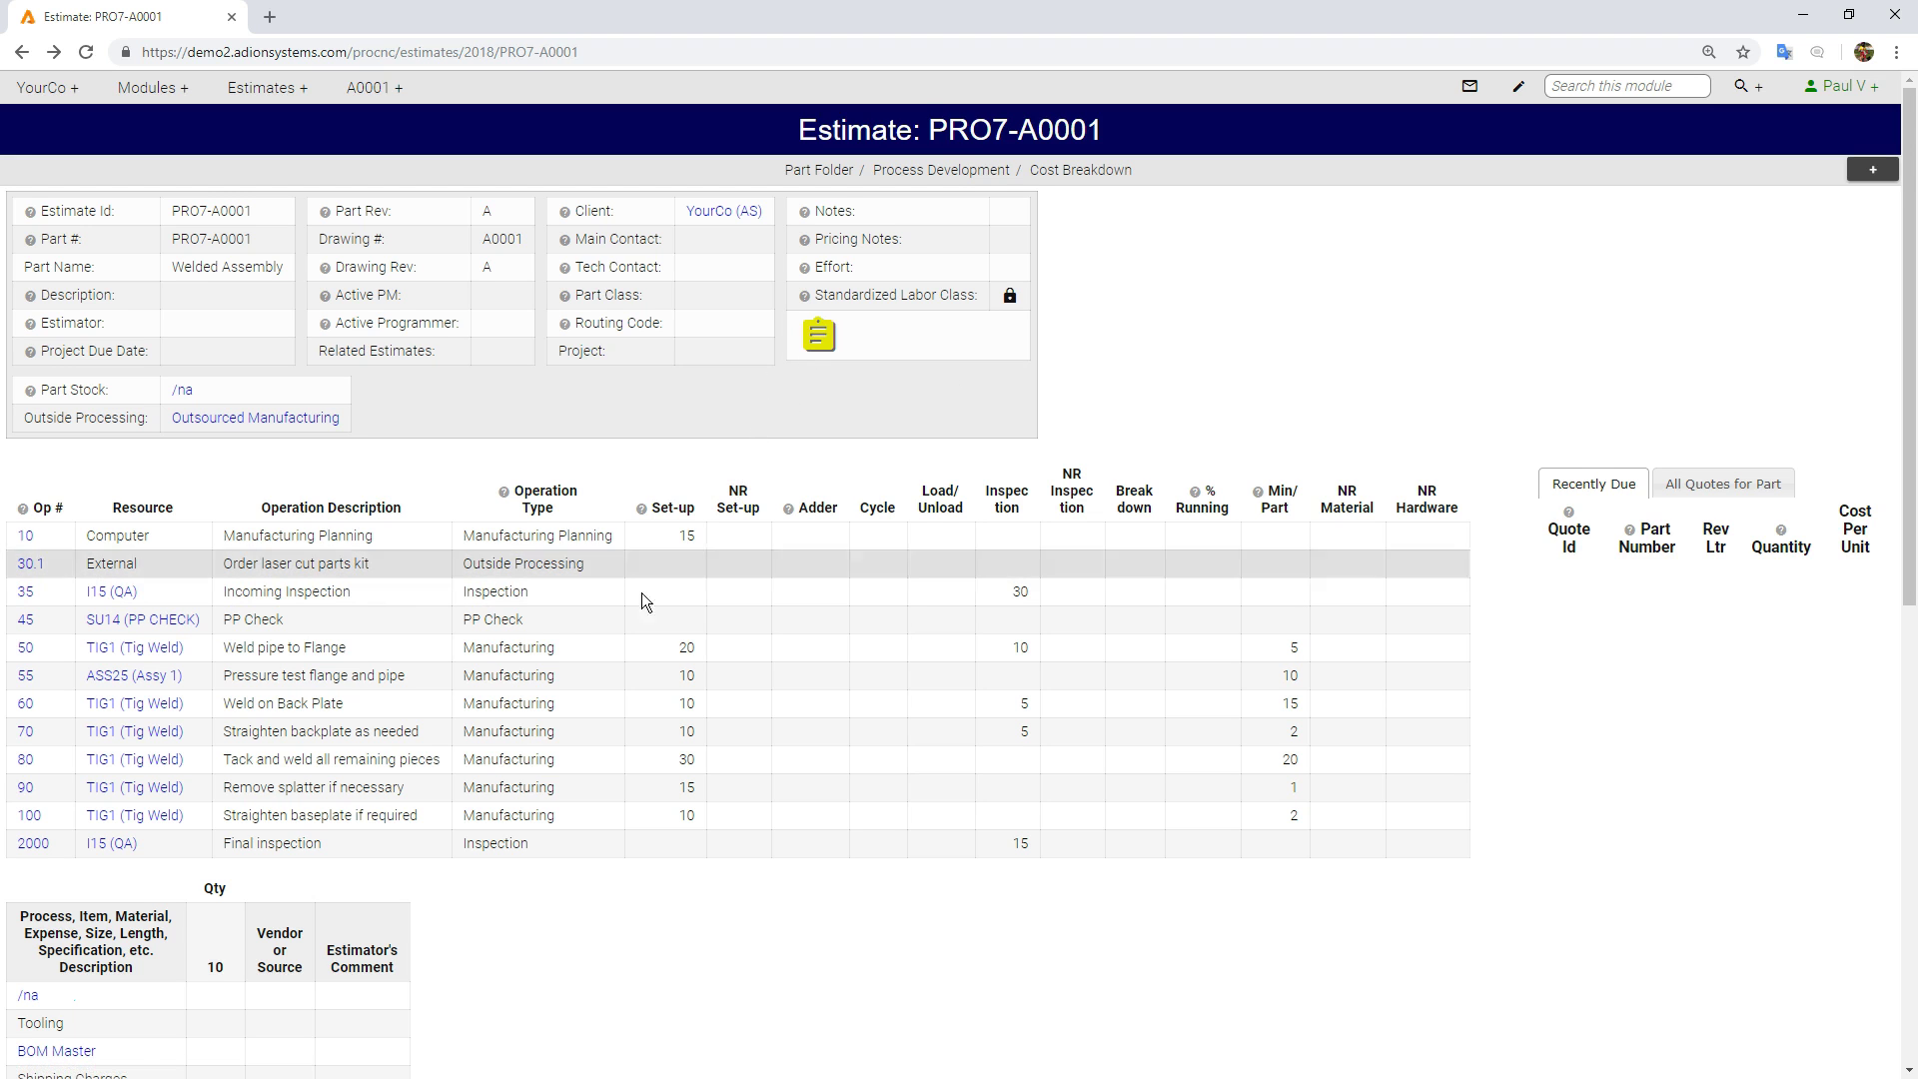
scroll(559, 701, down, 1)
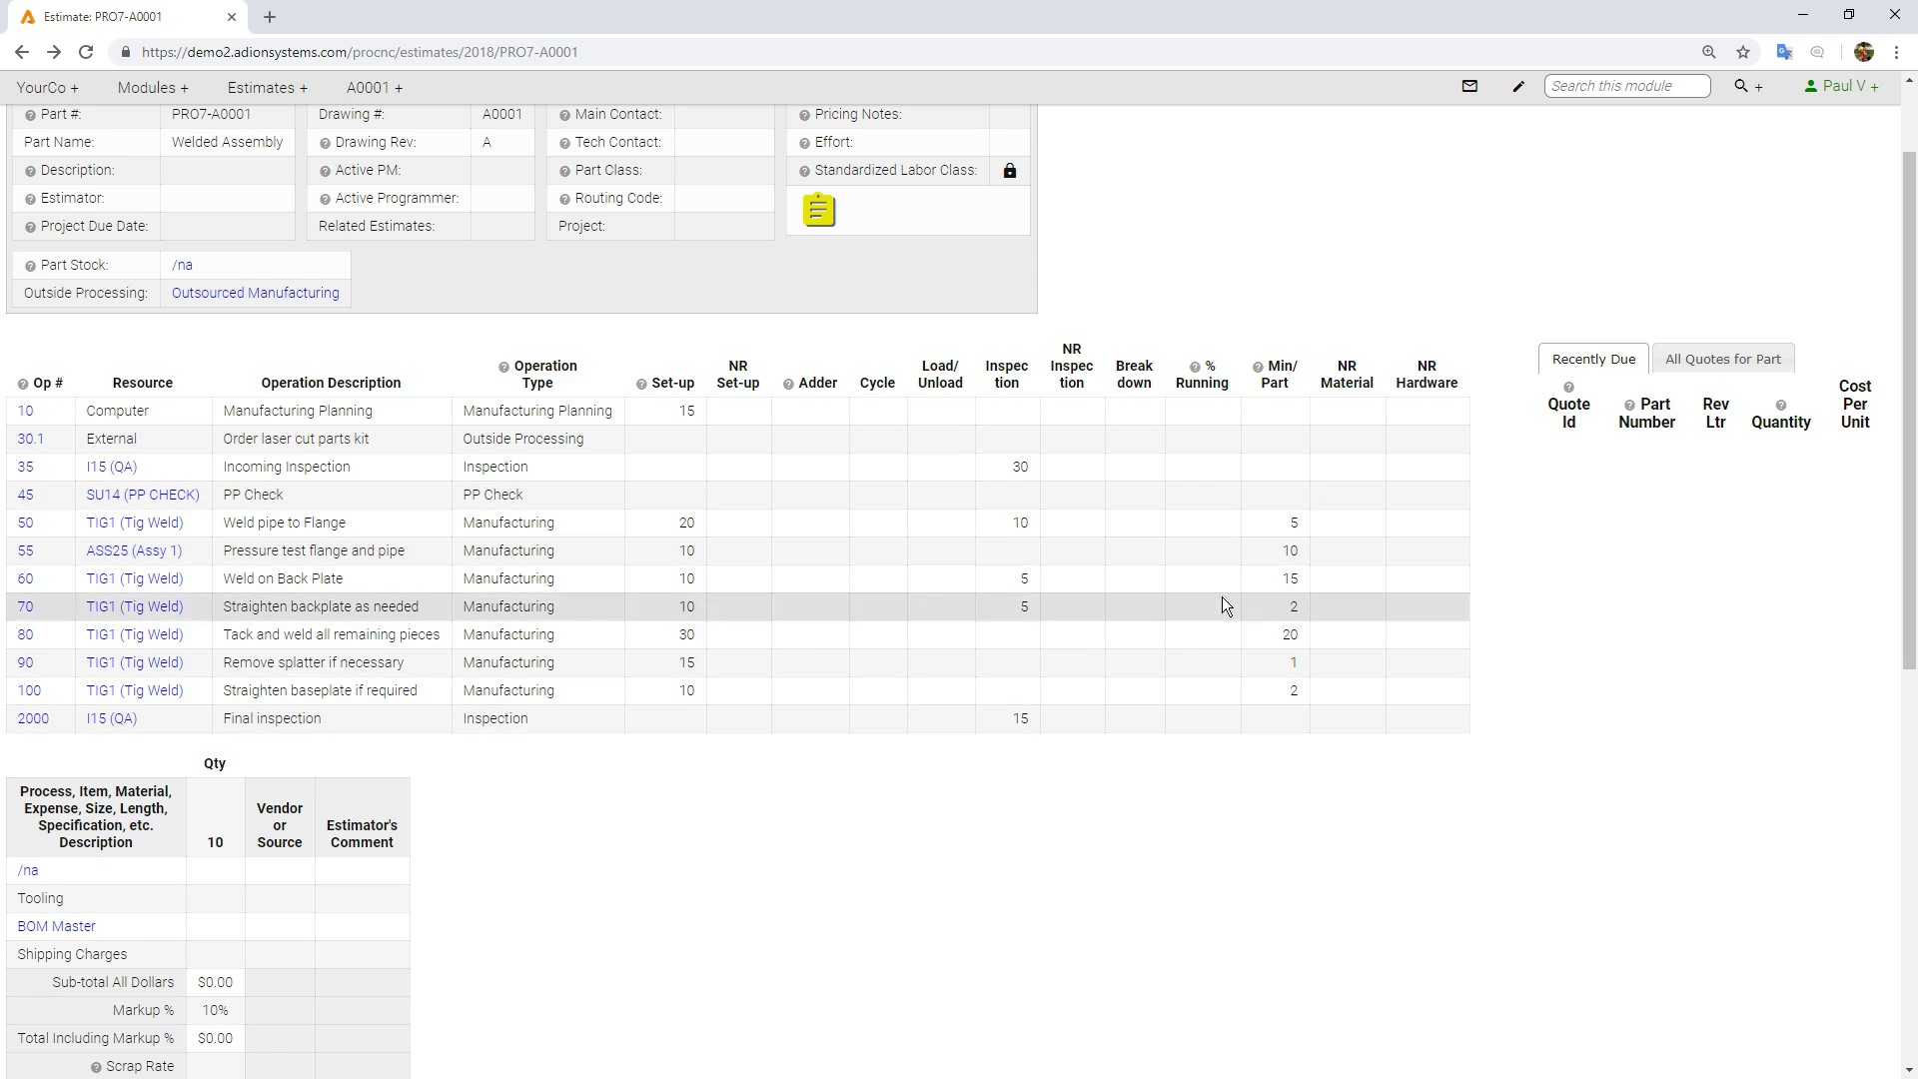
scroll(586, 764, down, 10)
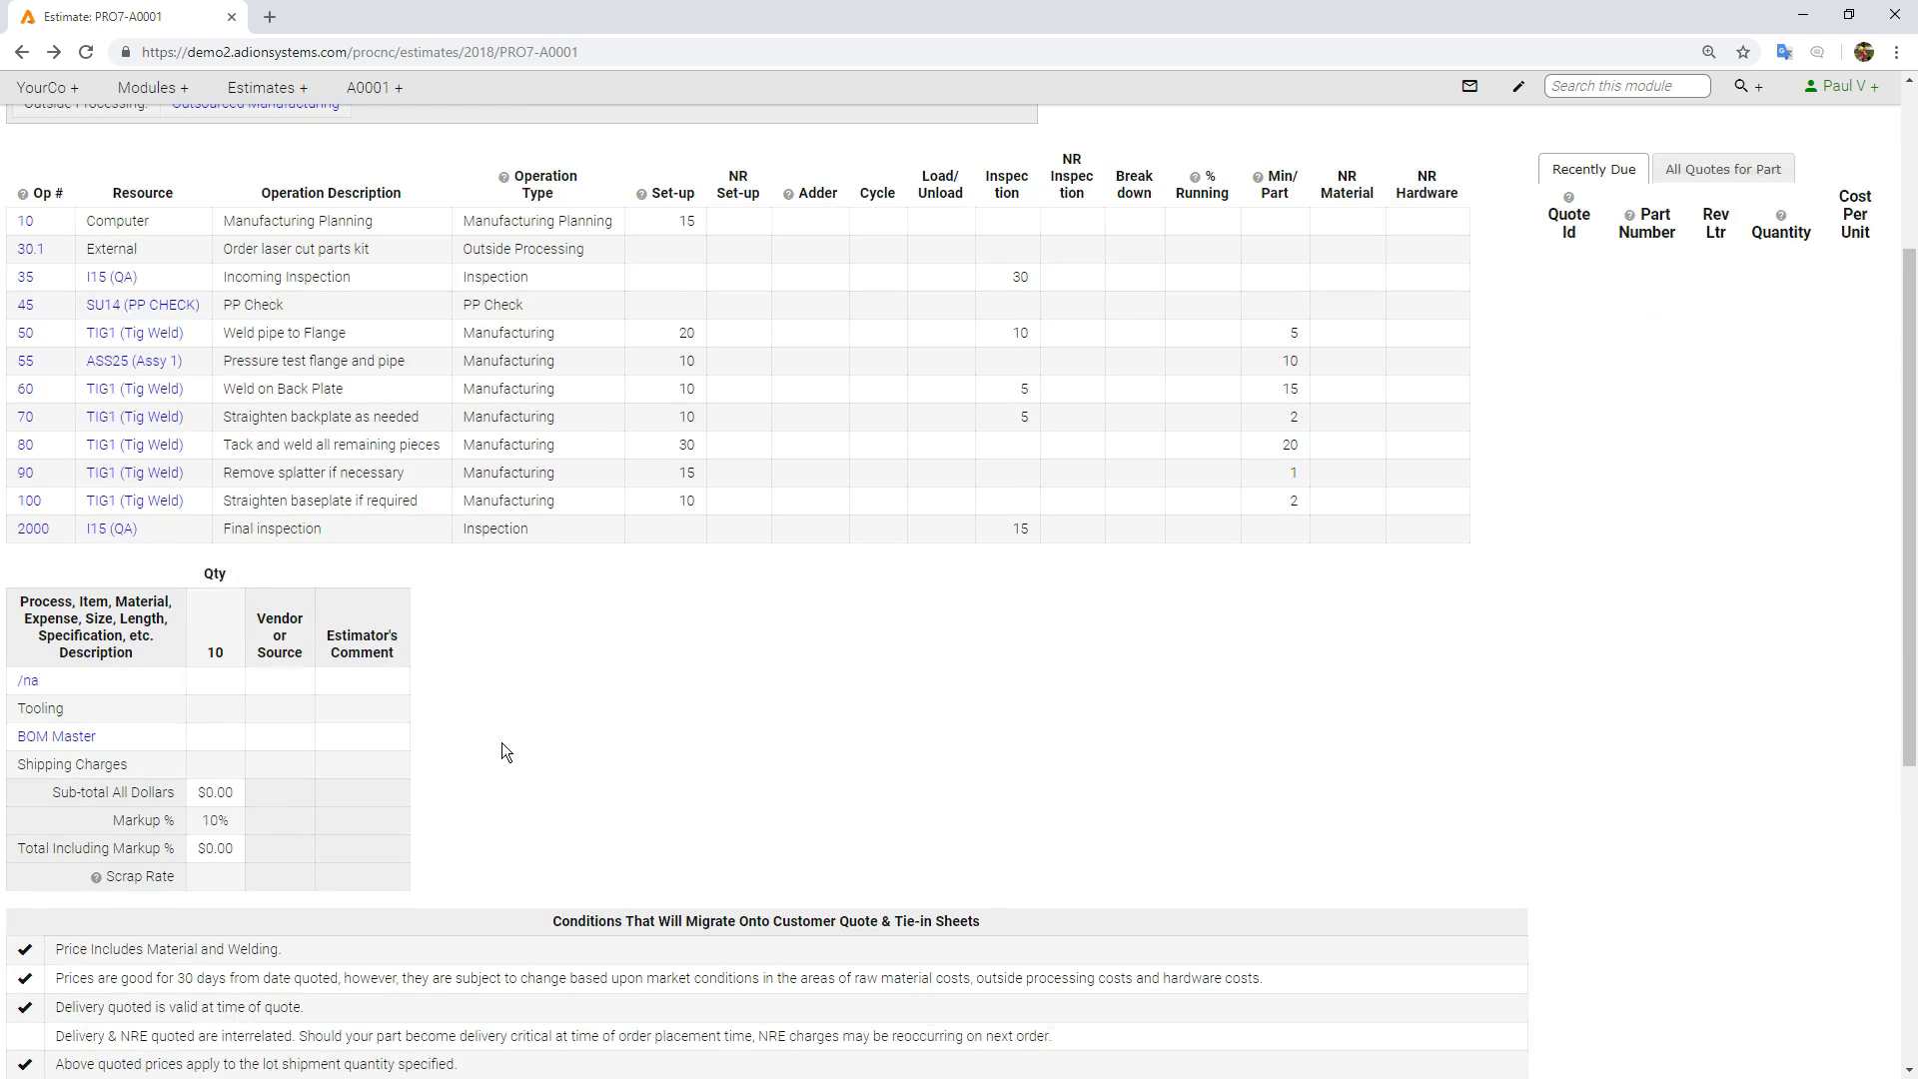
scroll(460, 656, down, 7)
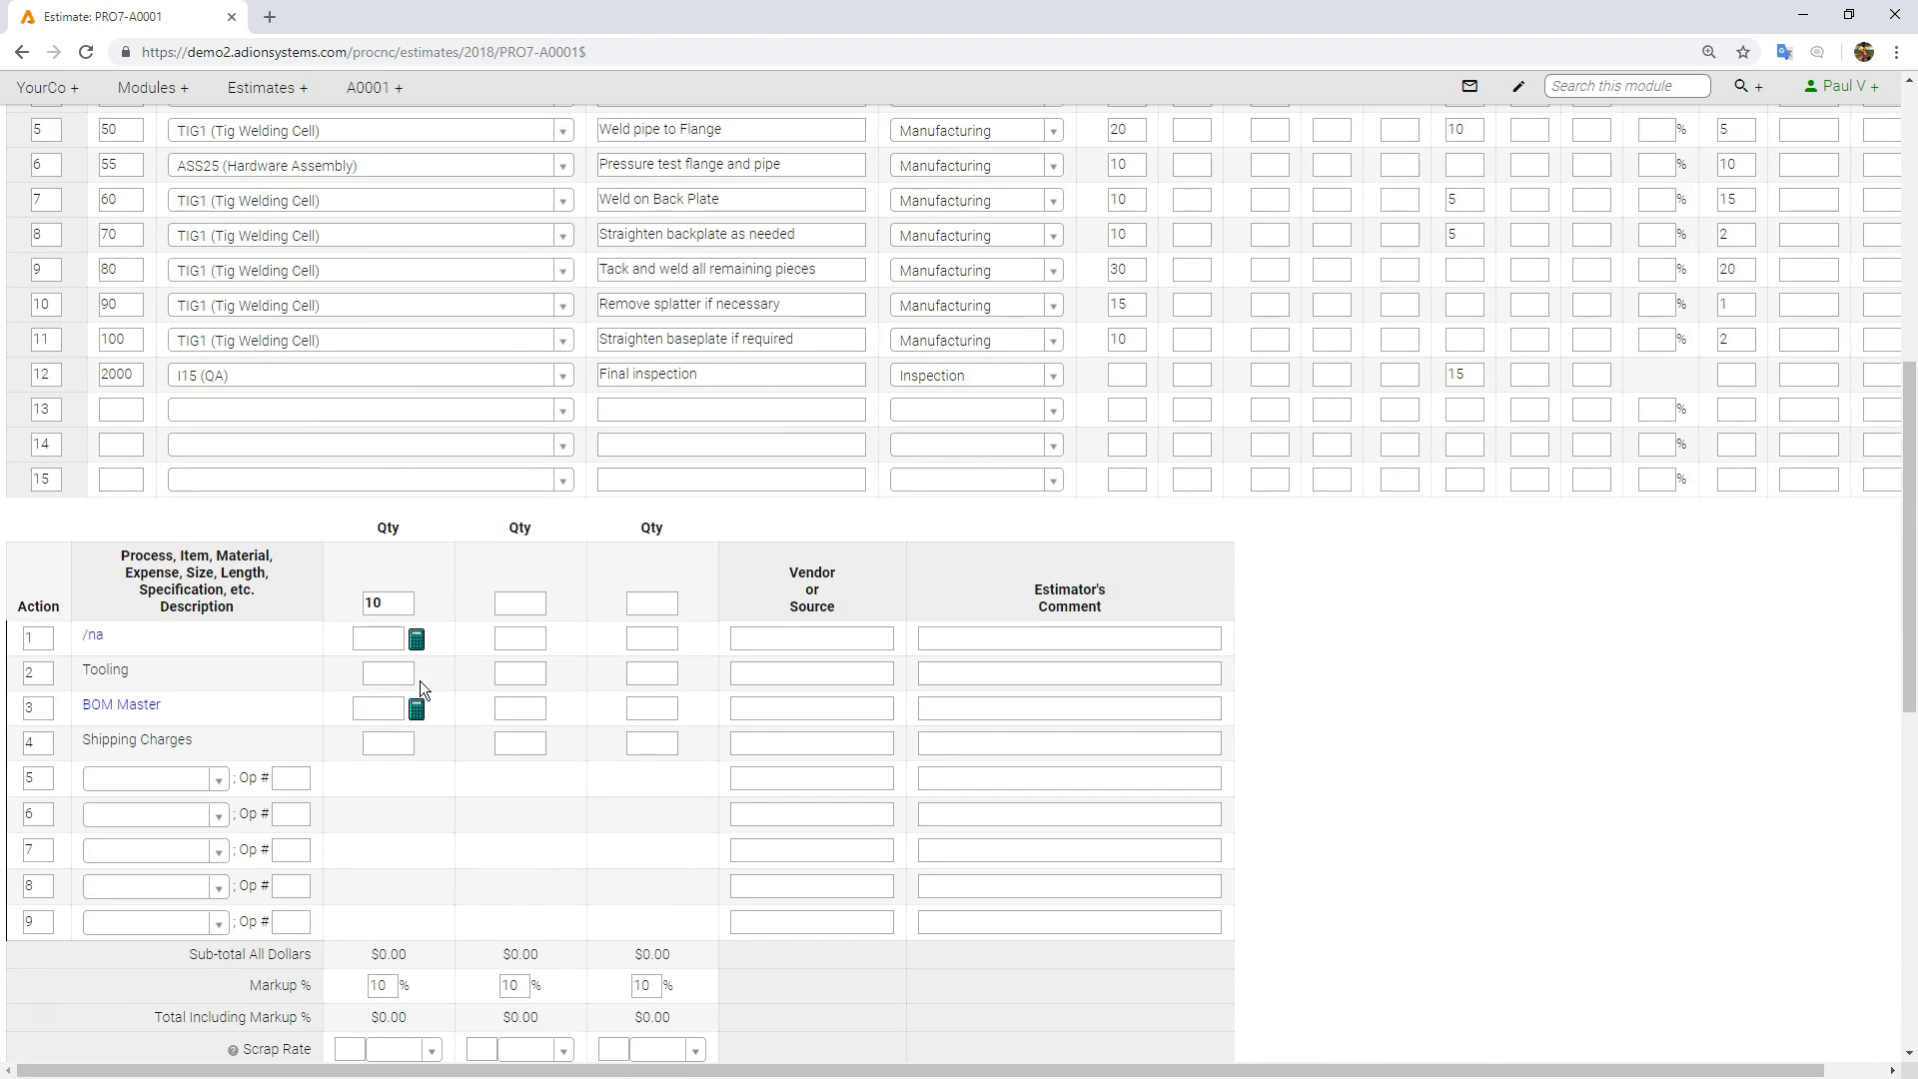
- Fill the BOM Master cost of 1960.00 for quantity 10 with 20% markup, and save the estimate
click(416, 710)
scroll(381, 939, down, 10)
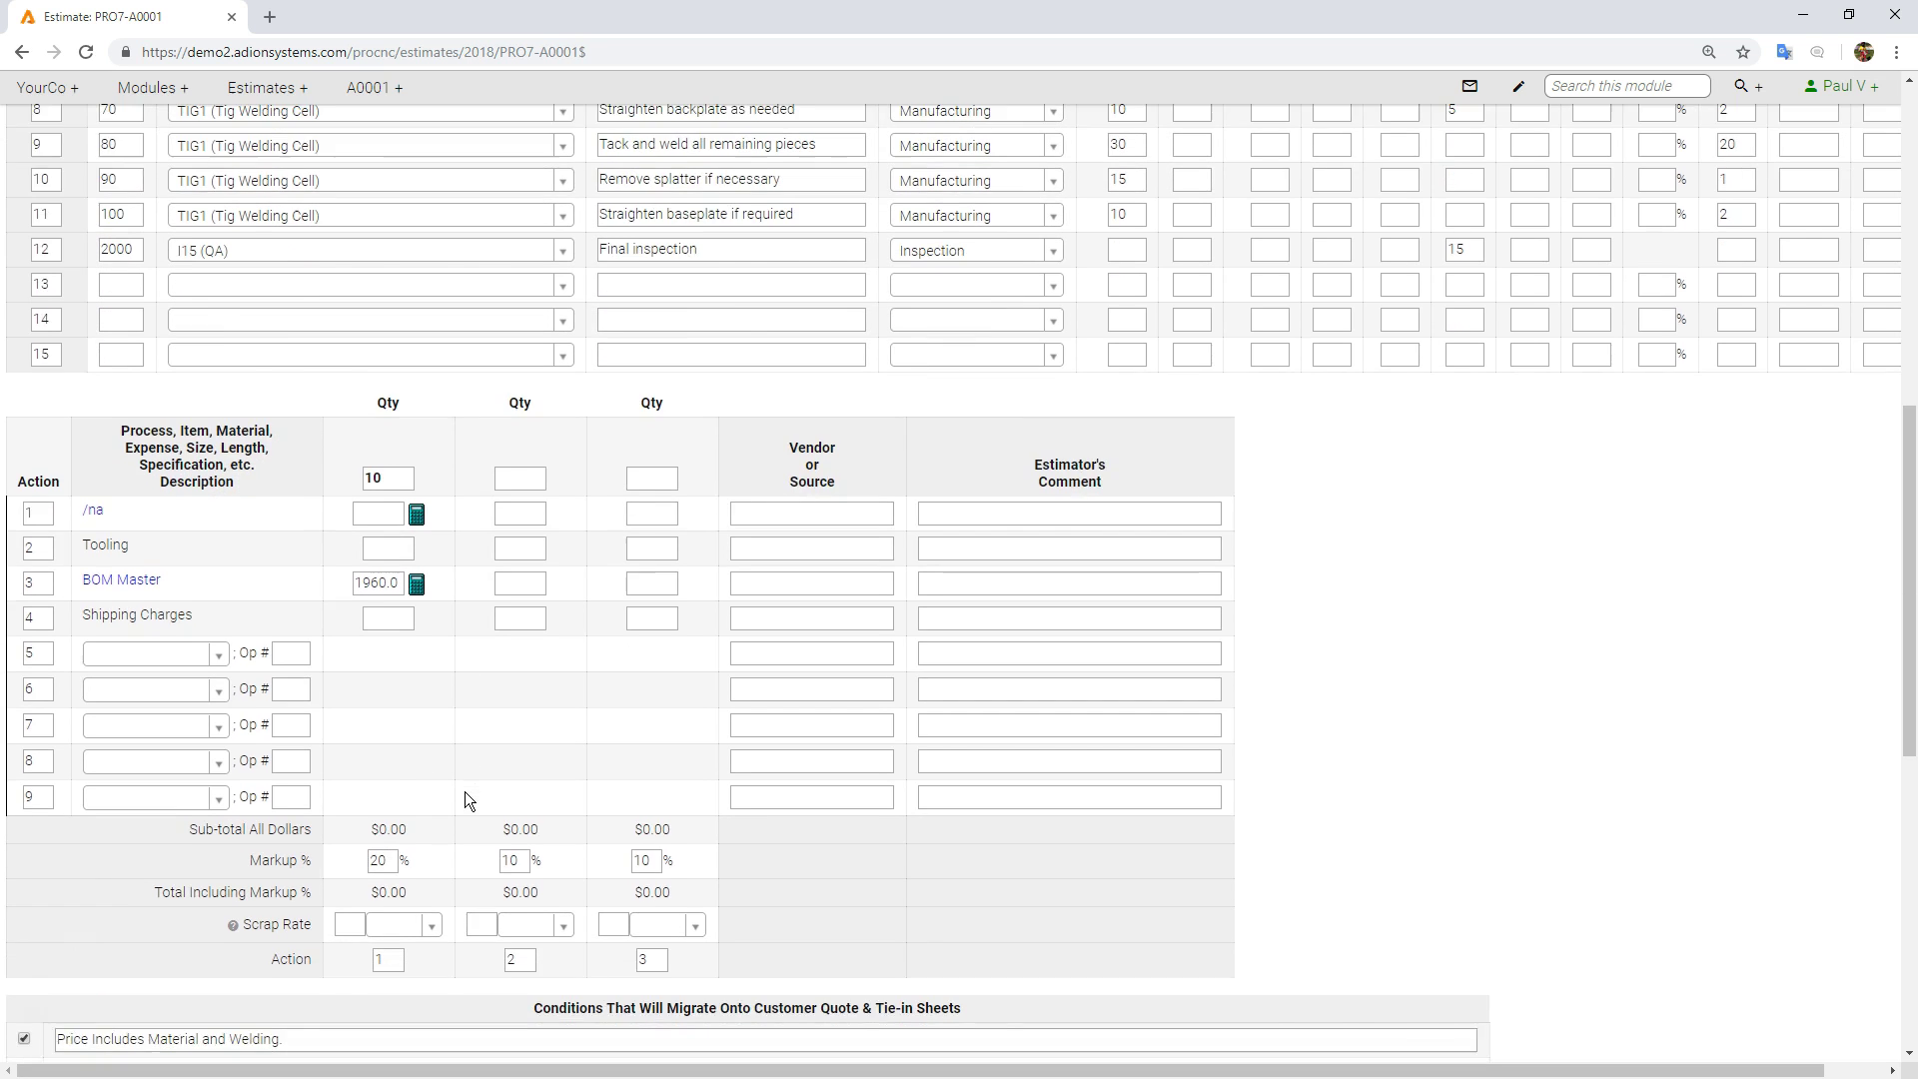
key(Return)
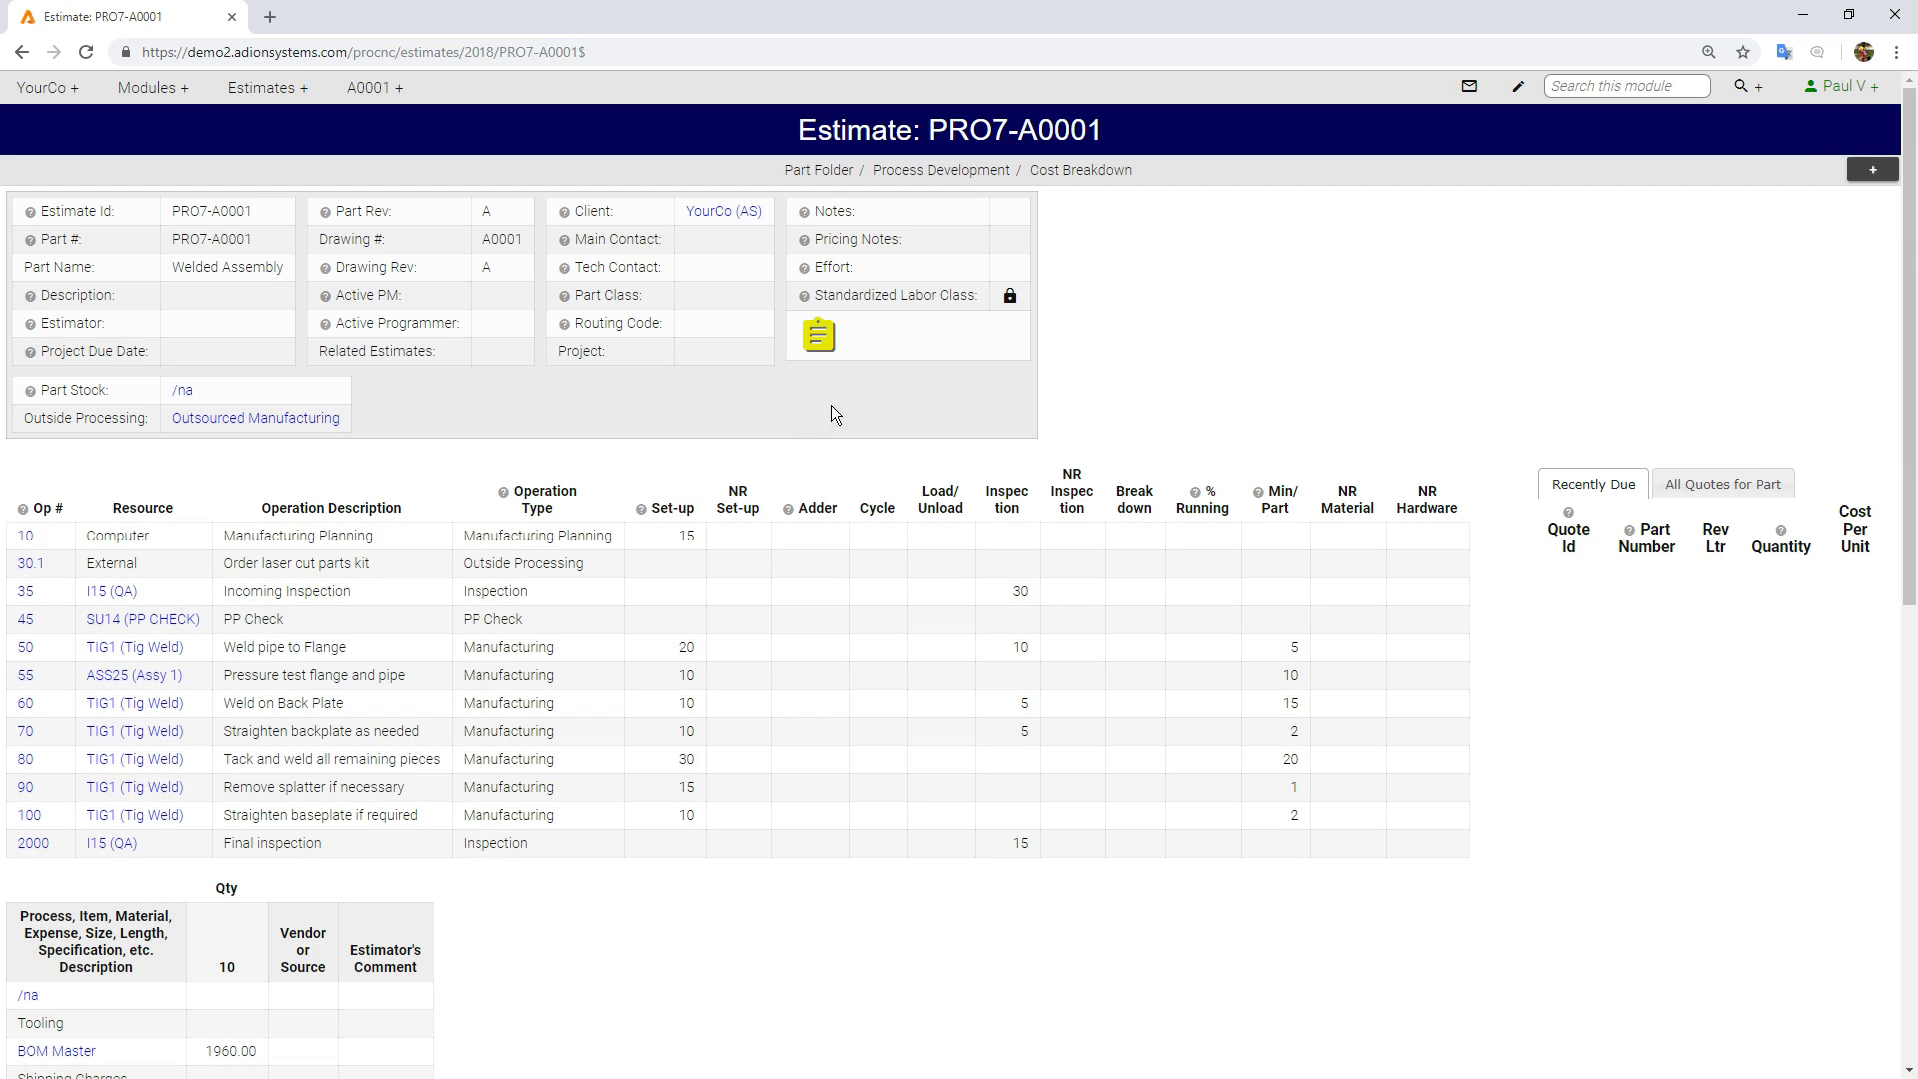
- Create a quote with NRE in unit cost for 10 units at 403.81 each, 8-week delivery
click(1876, 177)
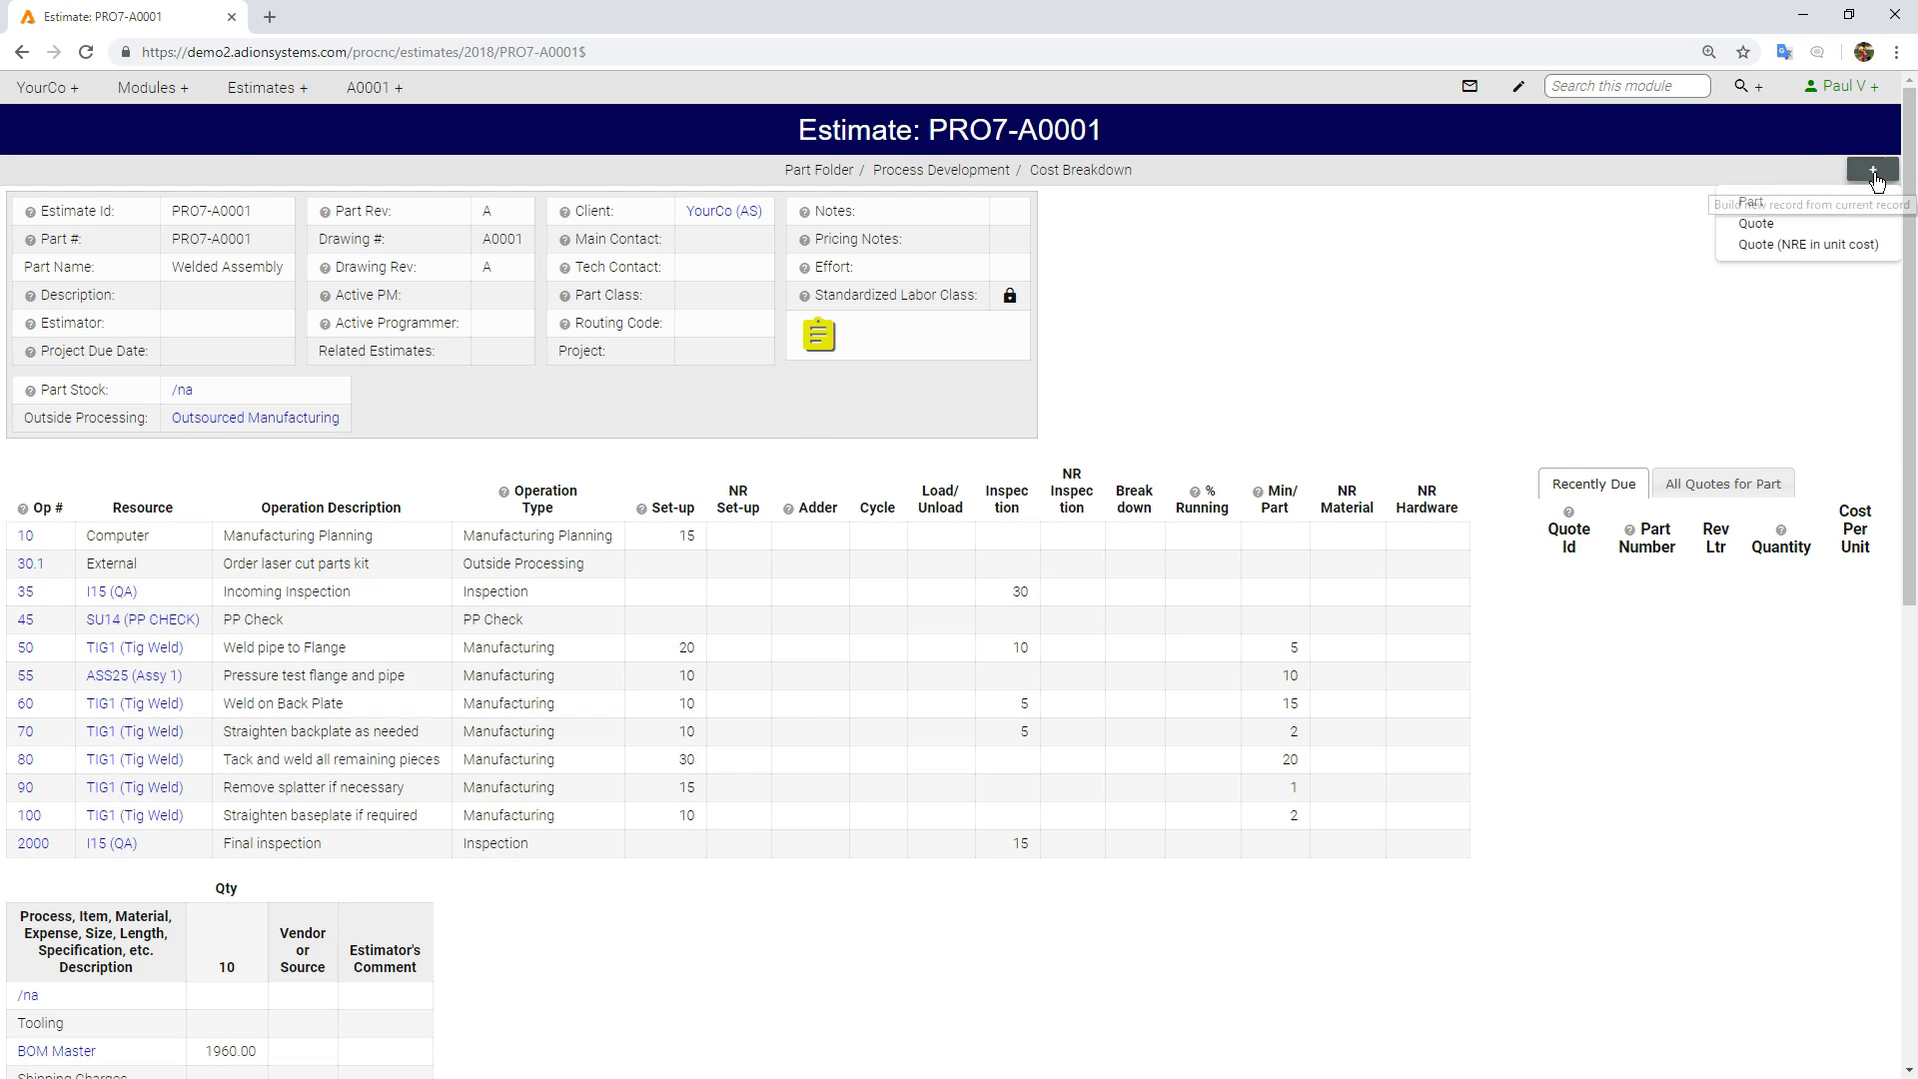
click(1777, 254)
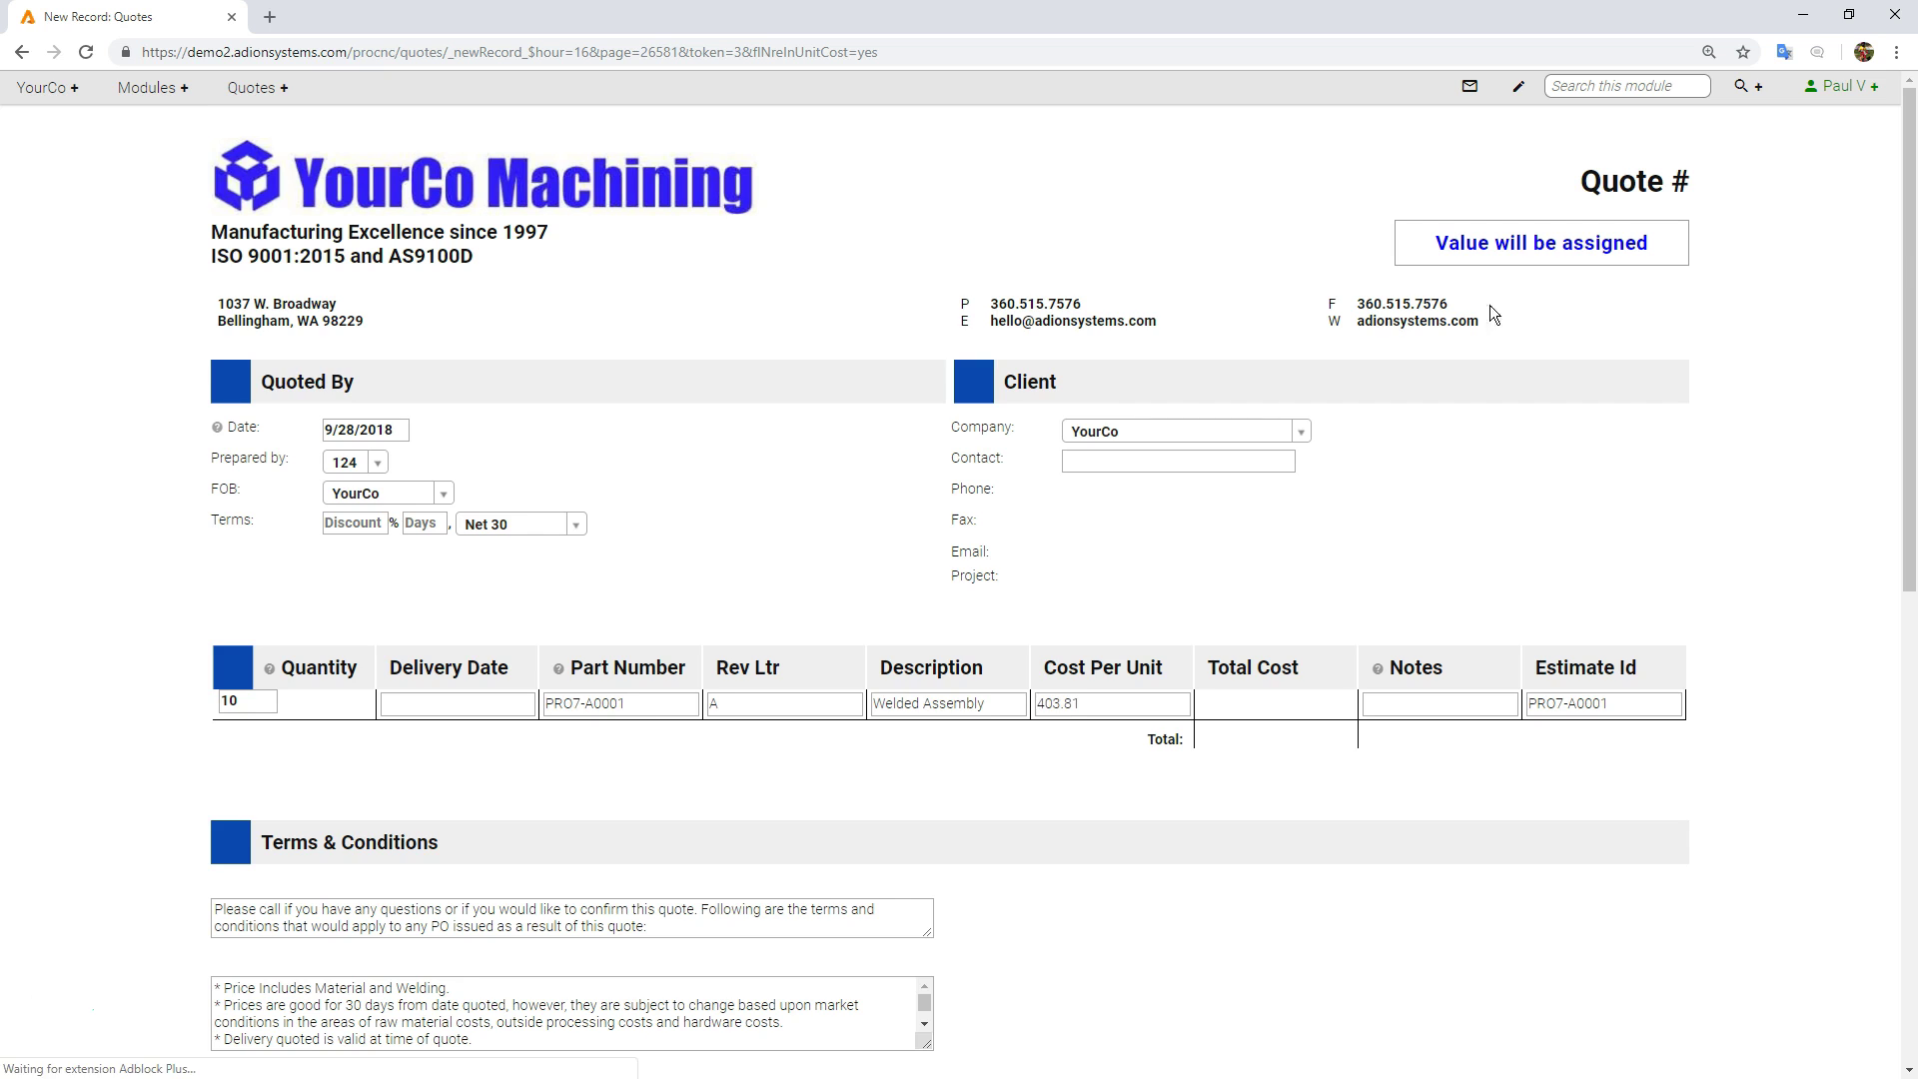
click(458, 704)
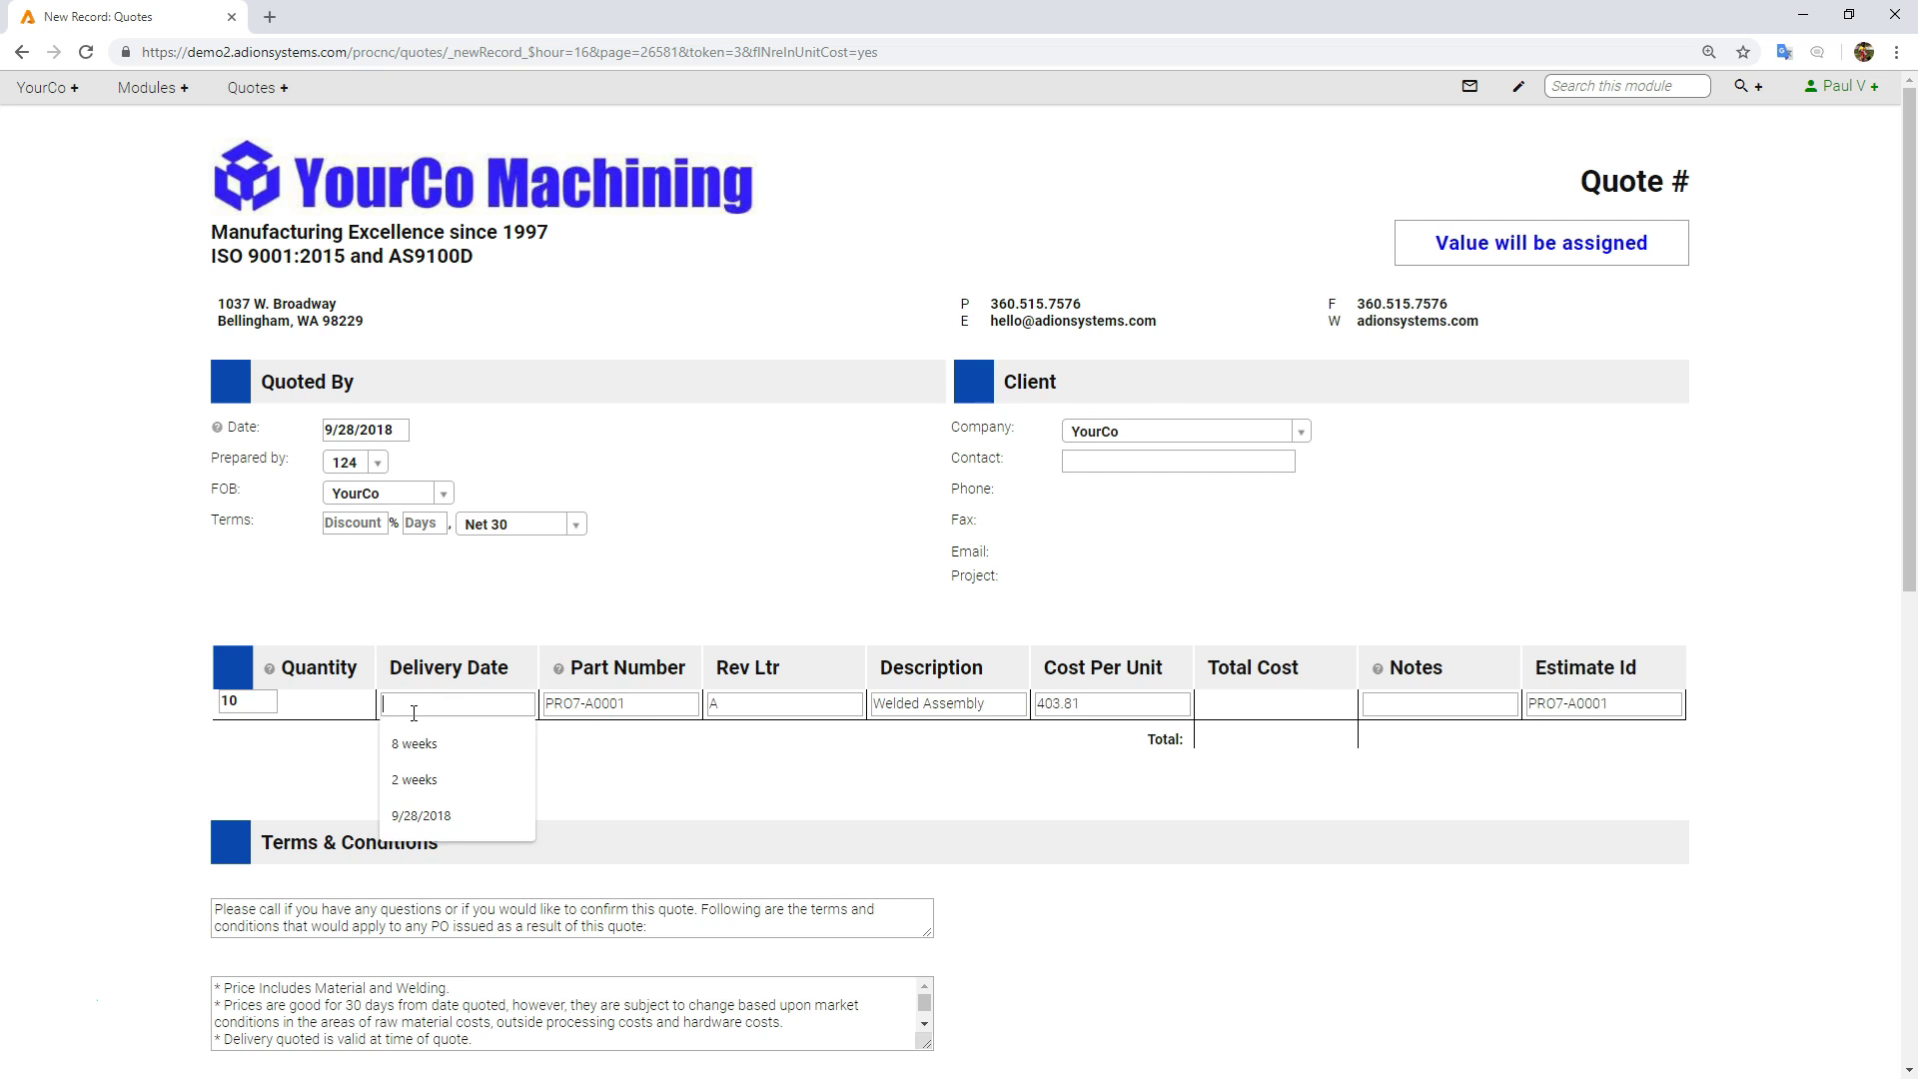
click(419, 741)
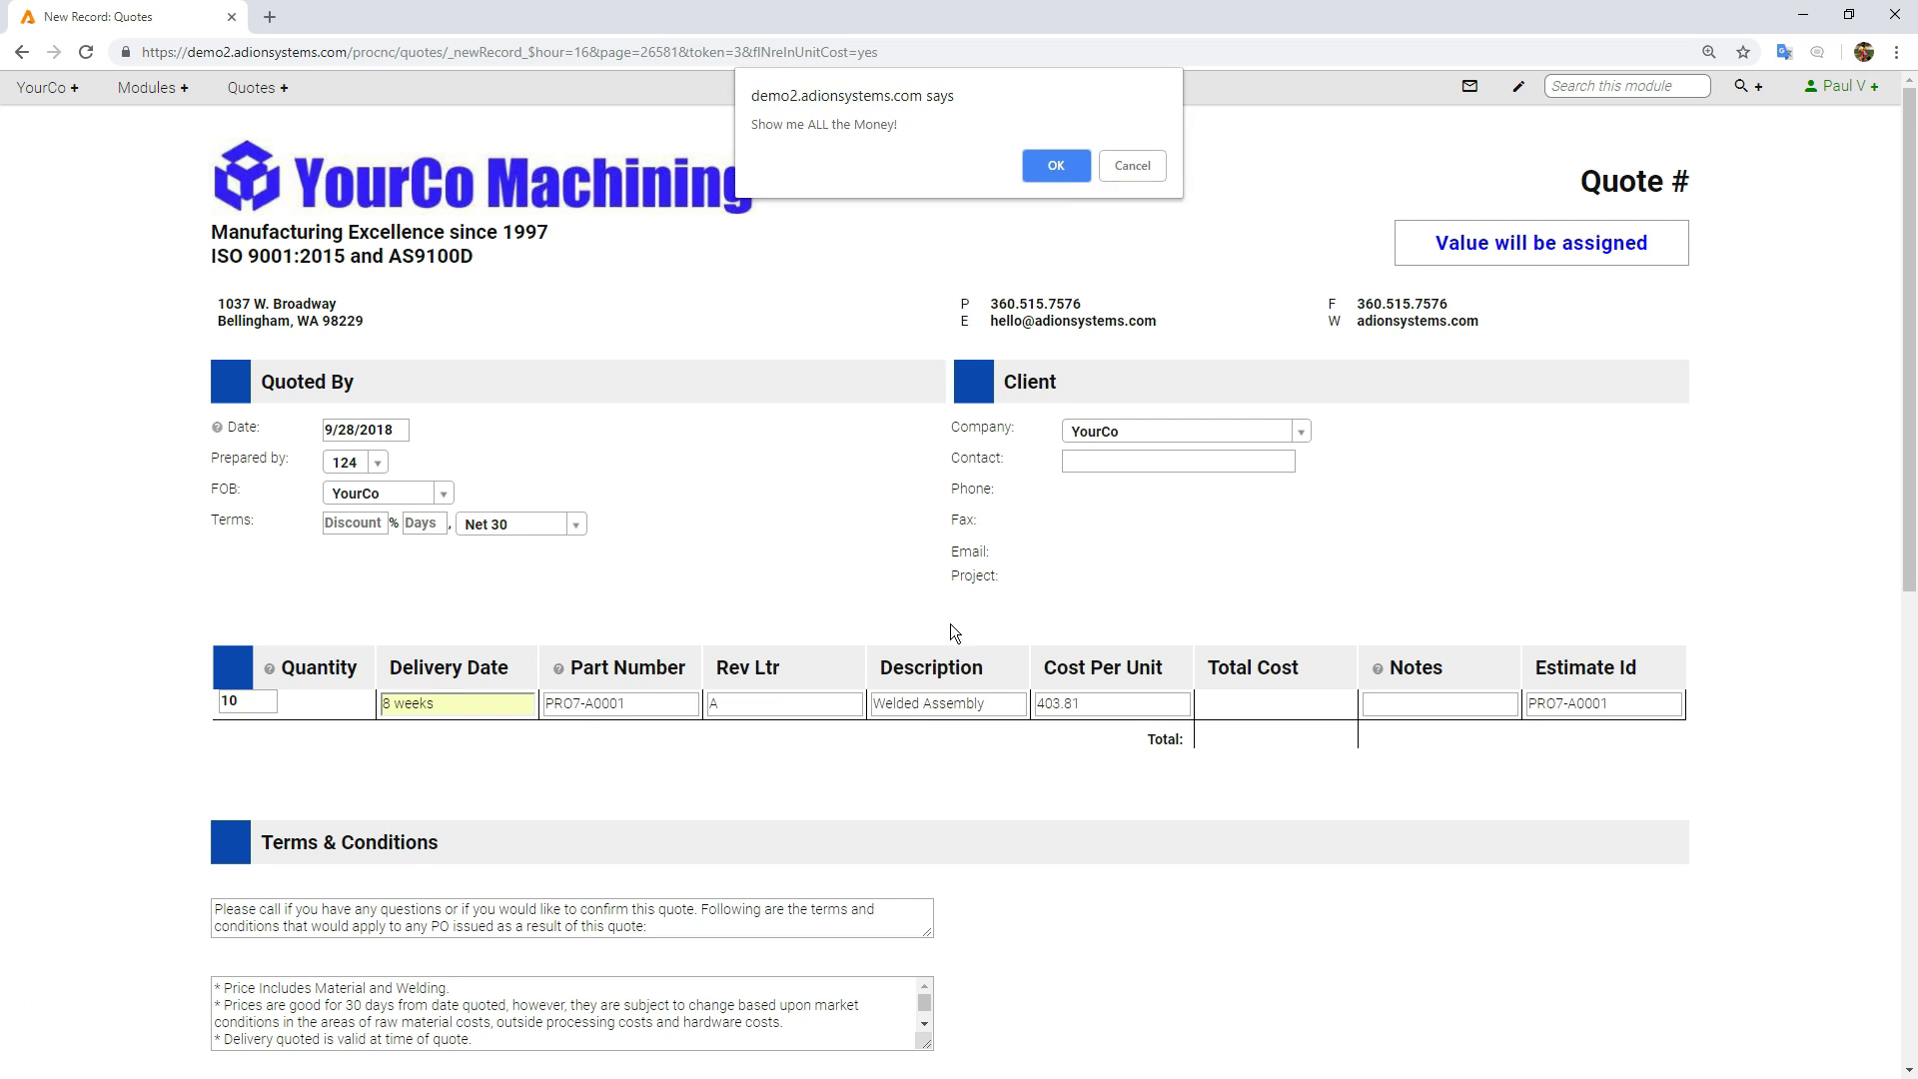
click(1056, 166)
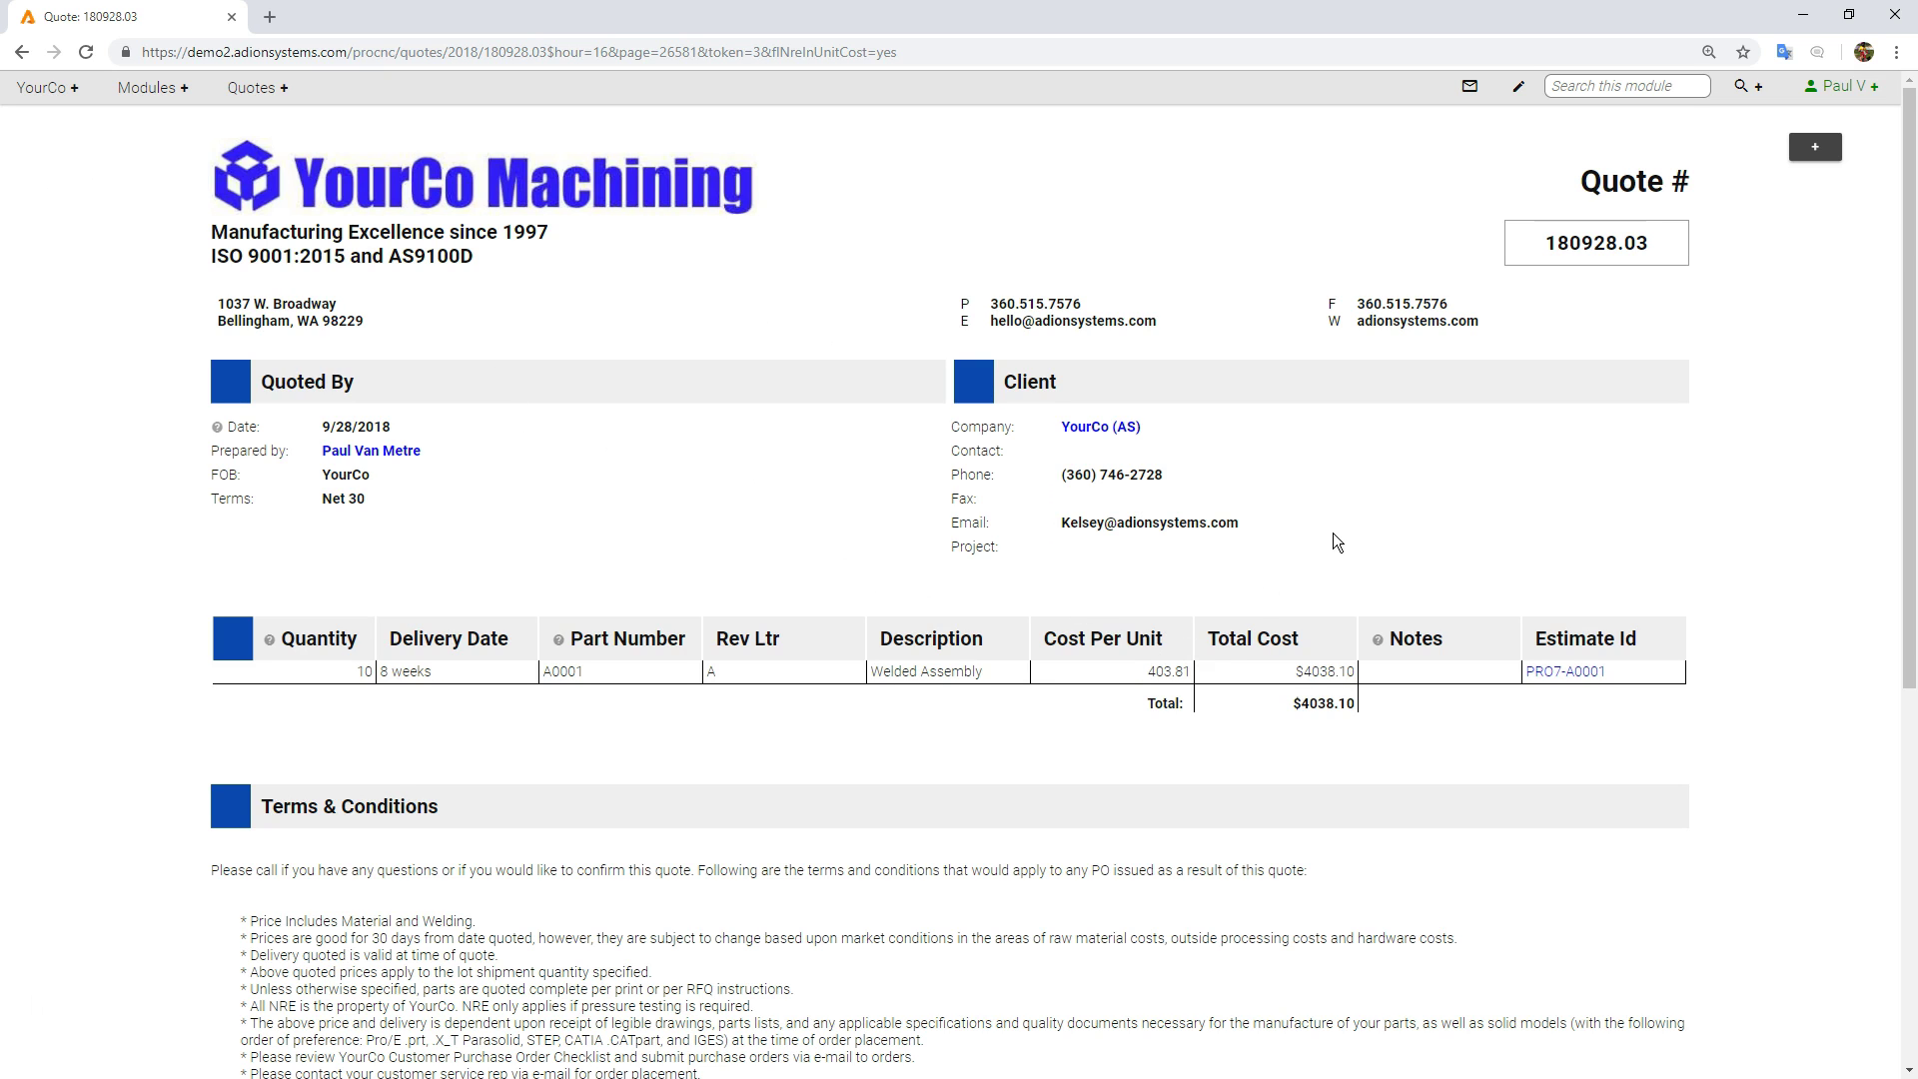
- Start a customer PO from the quote with the client's PO number and the default ship-to address
click(1816, 160)
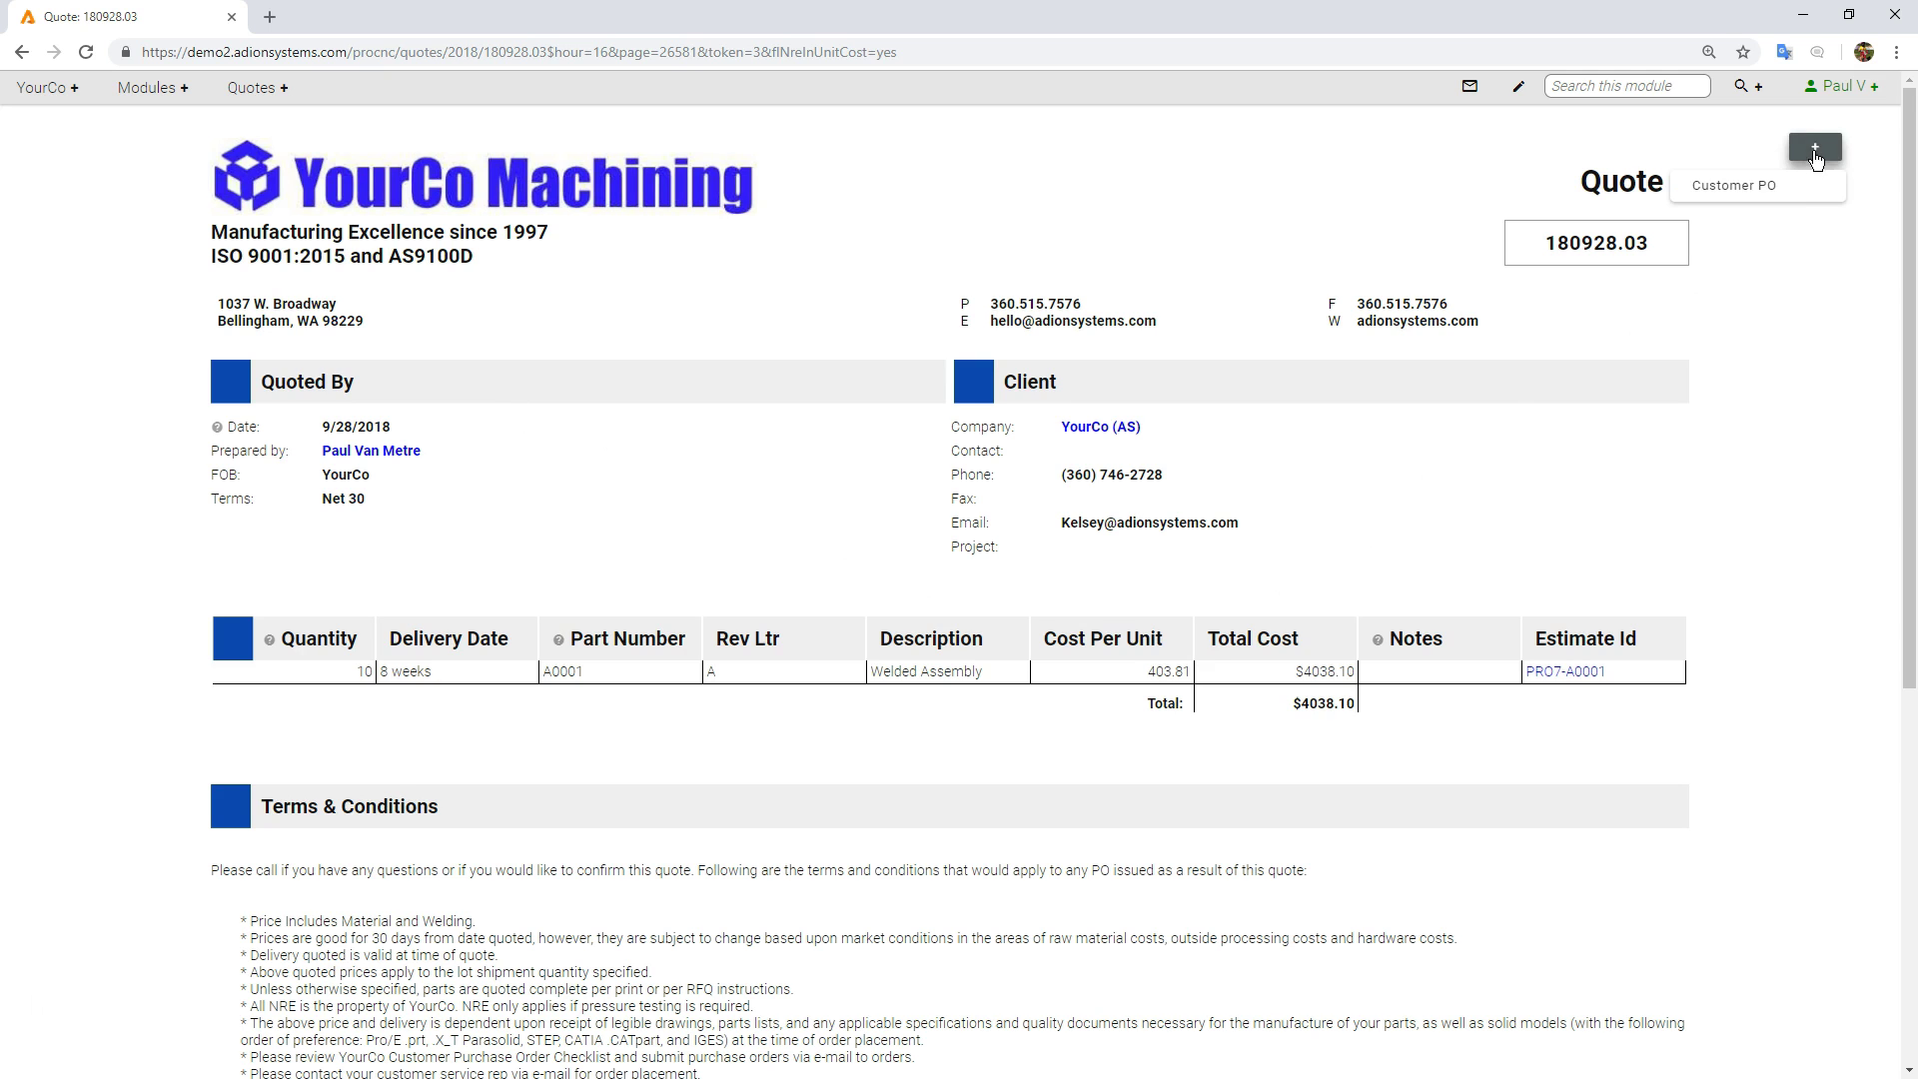
click(1757, 188)
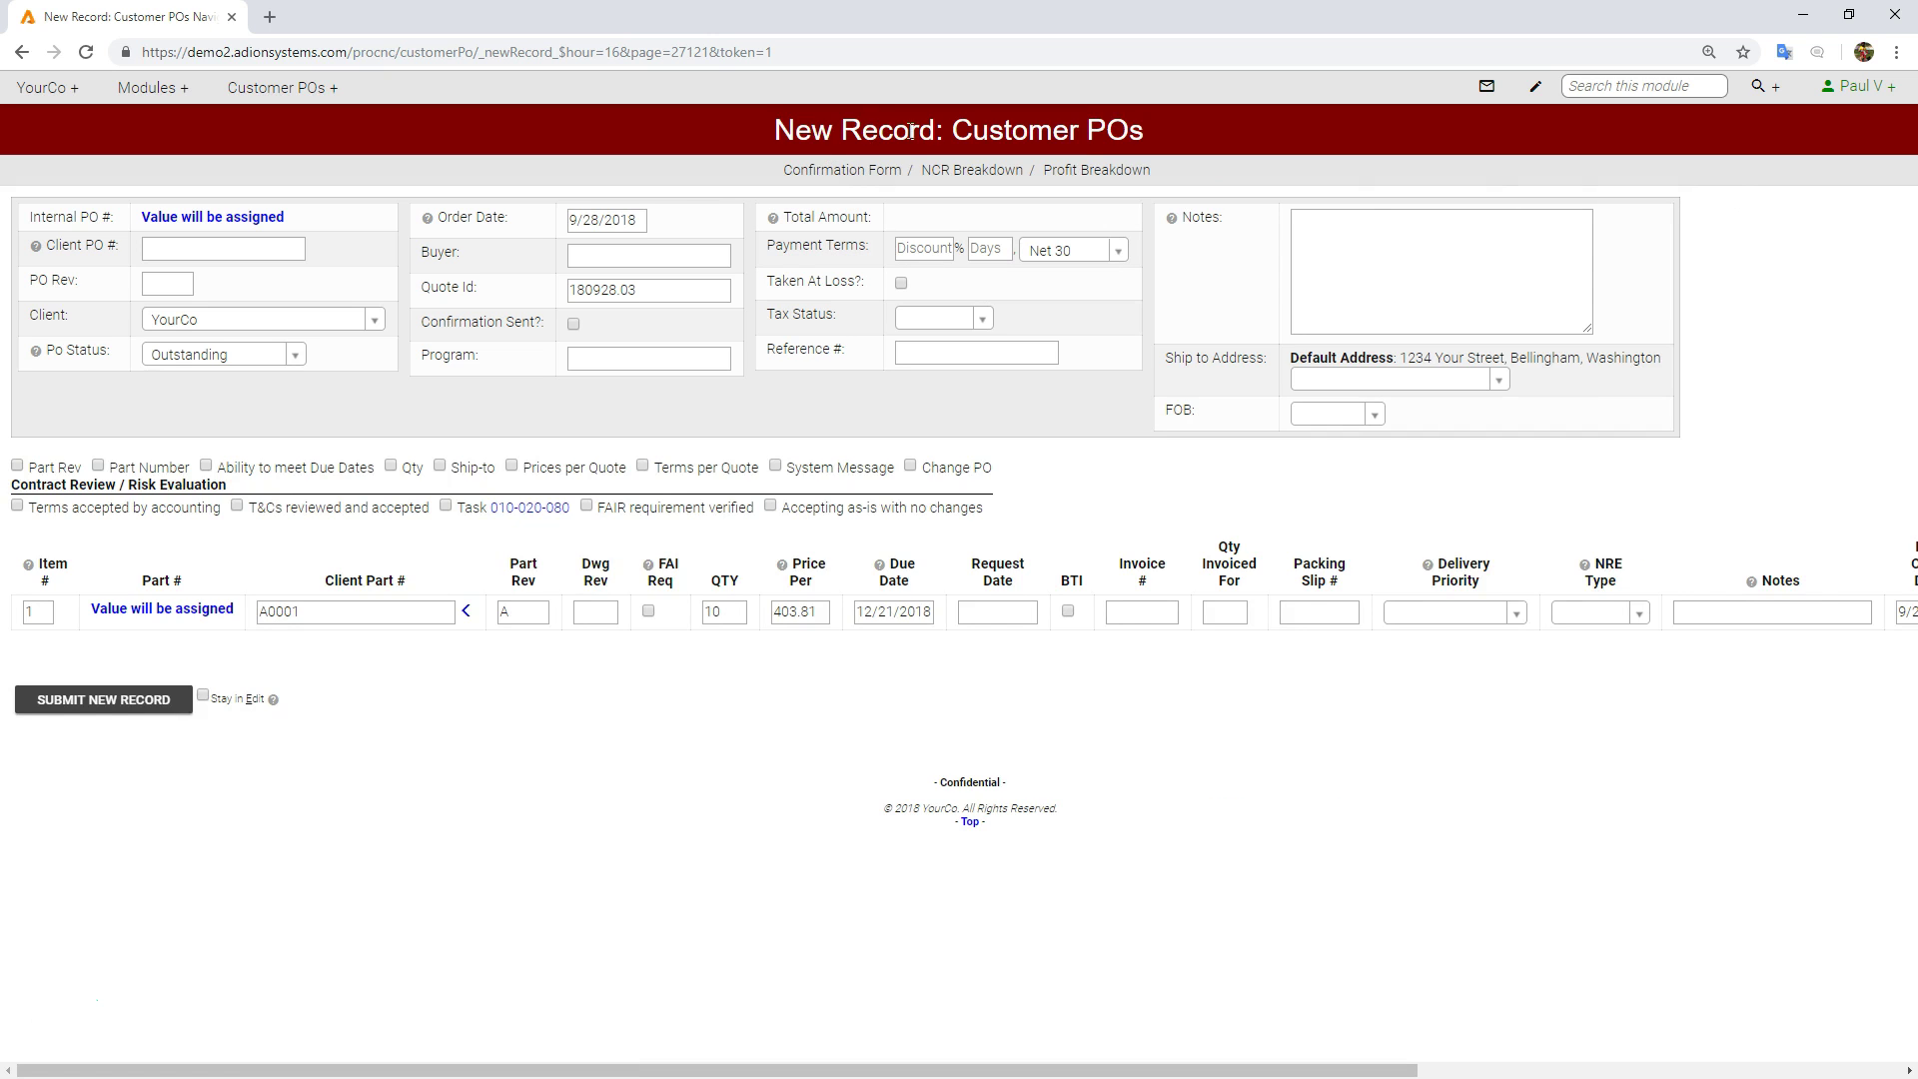
click(175, 249)
text(26526)
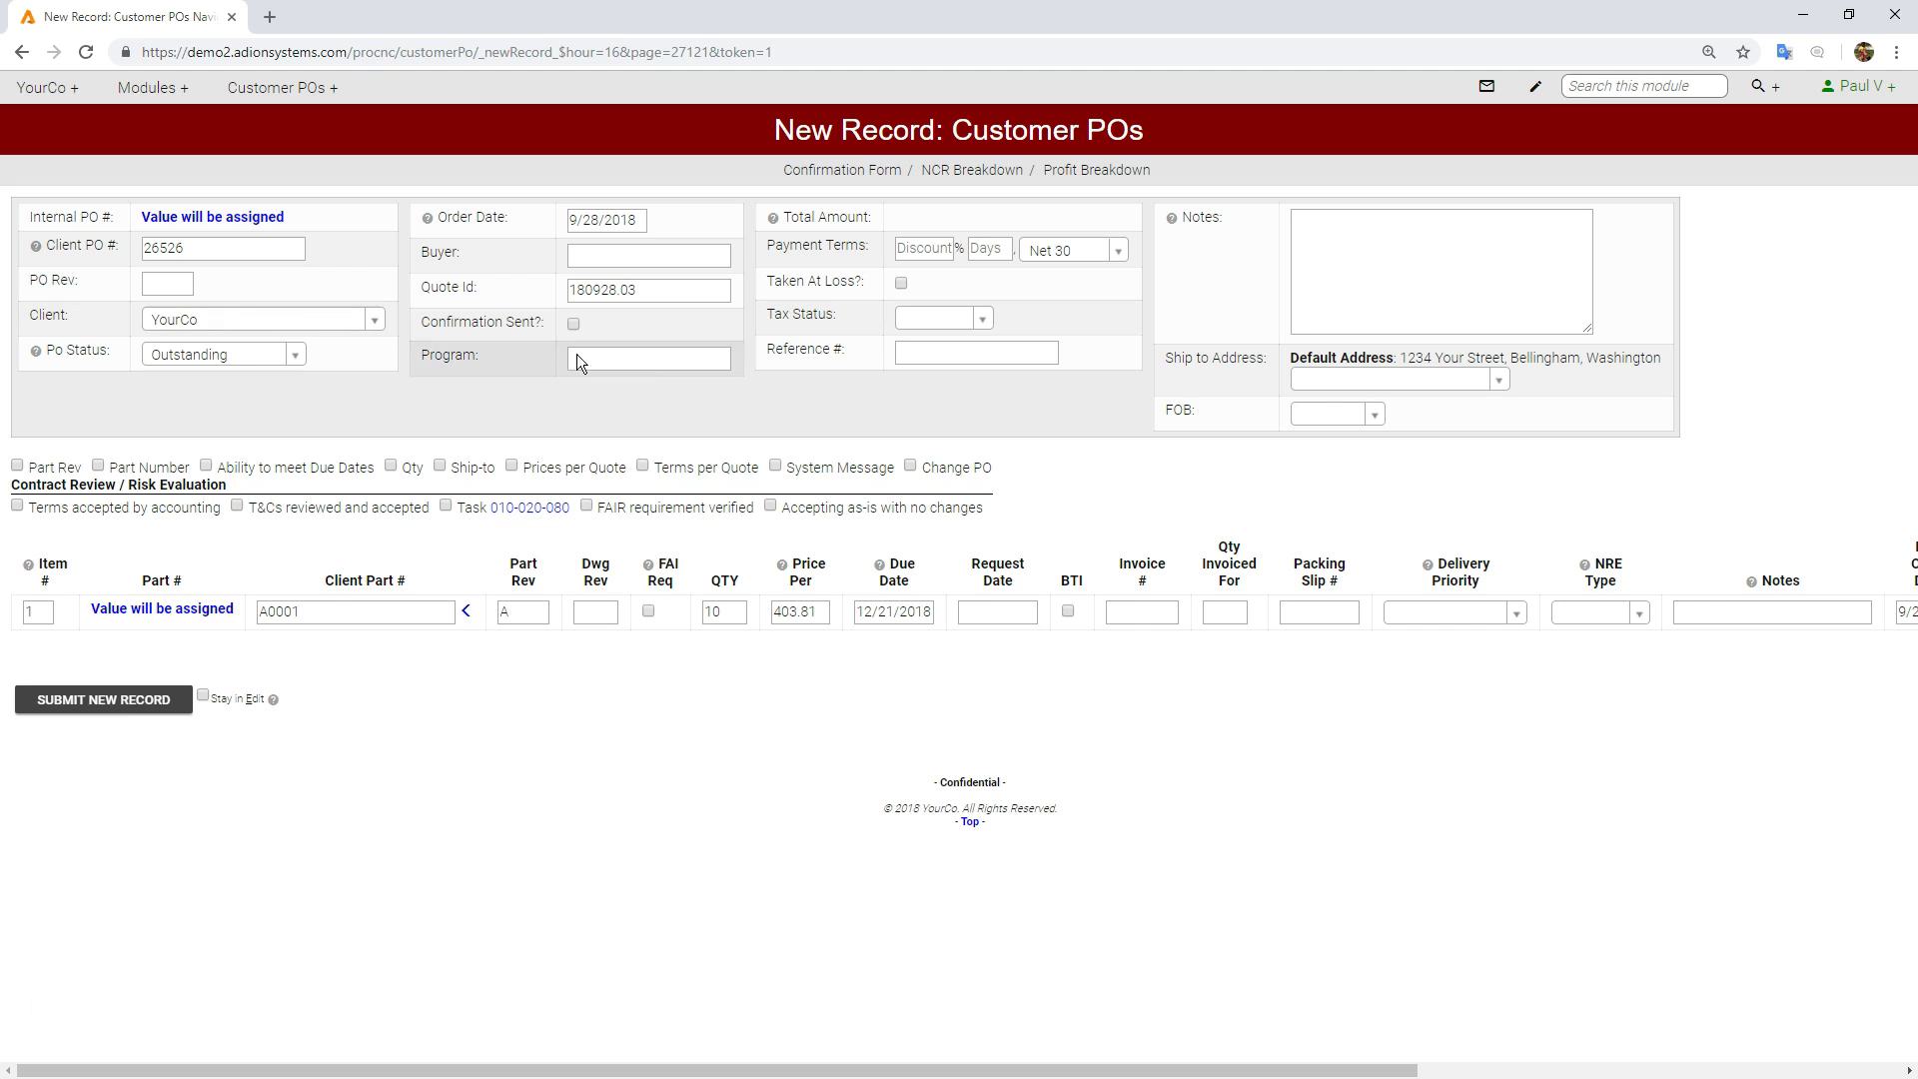
click(1311, 382)
click(1314, 443)
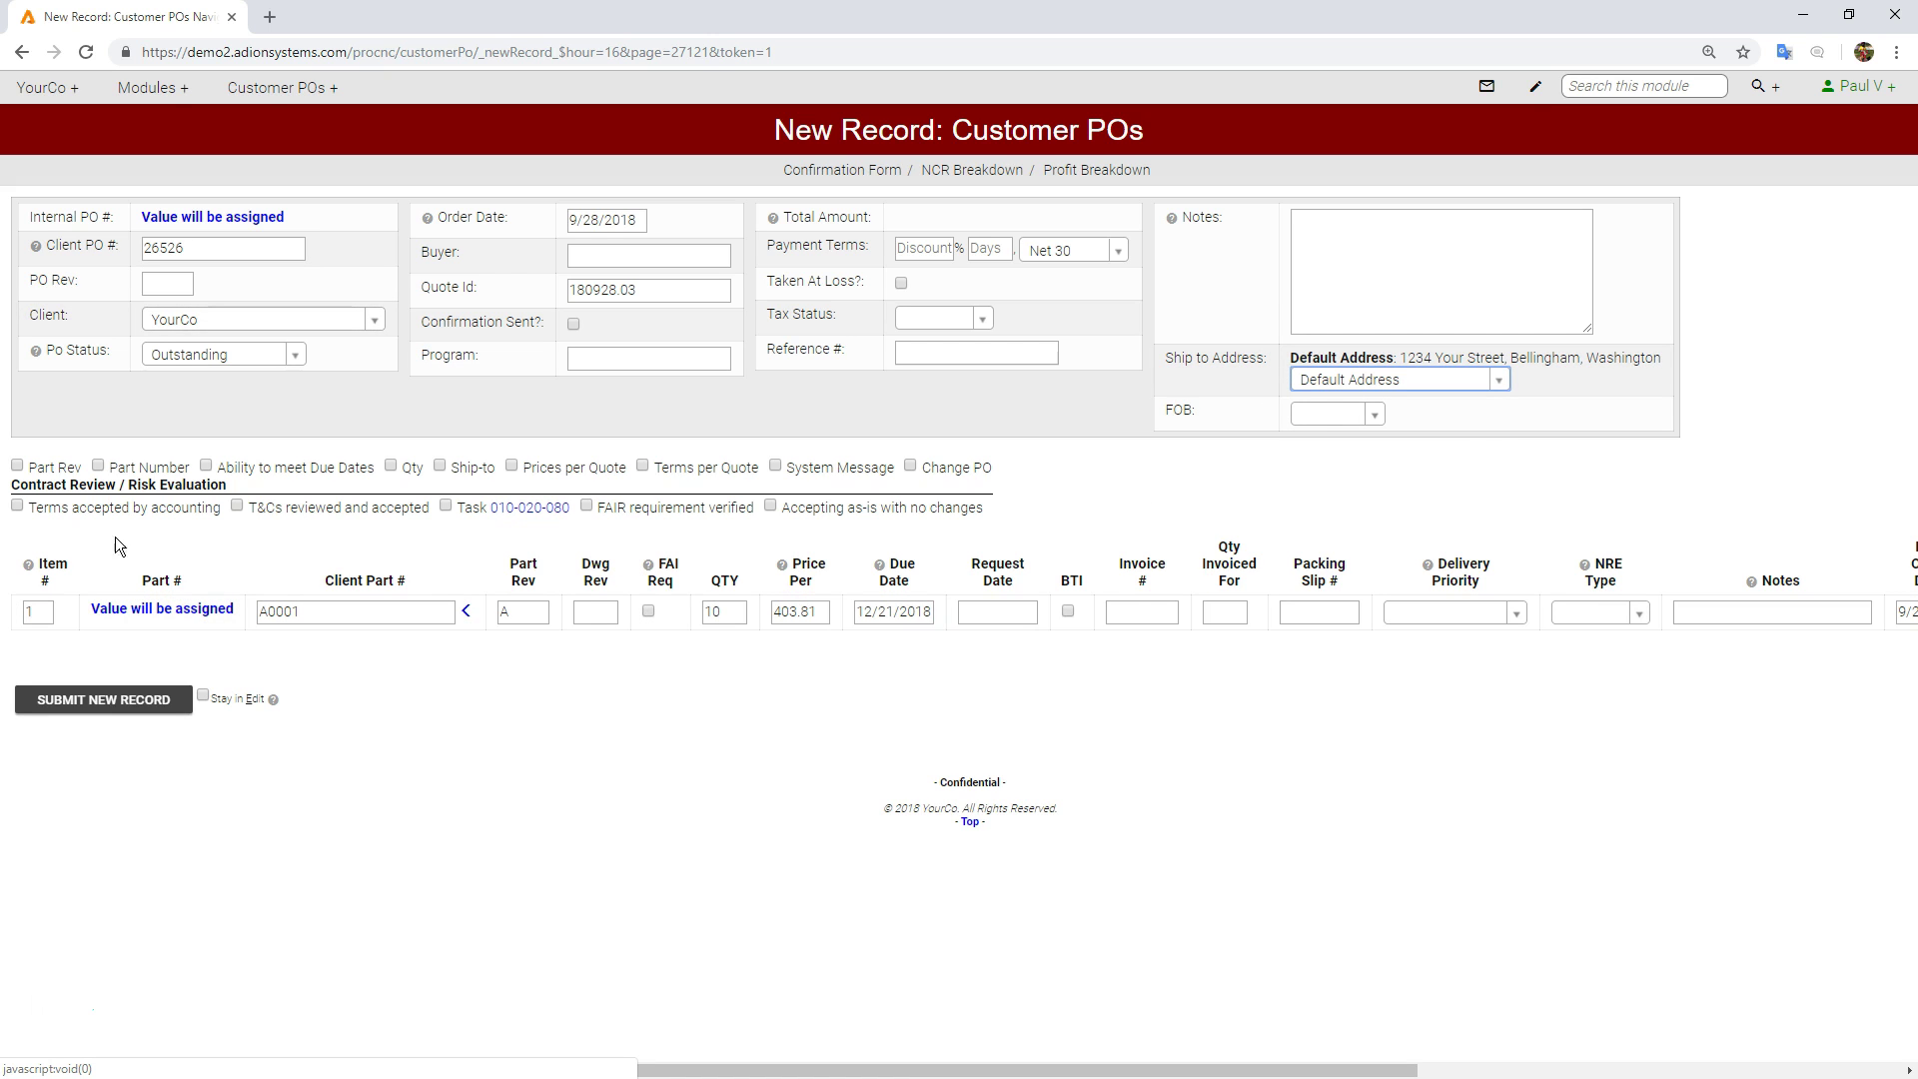
- Check the Part Rev, due dates, prices and terms review items, then submit the customer PO
click(17, 467)
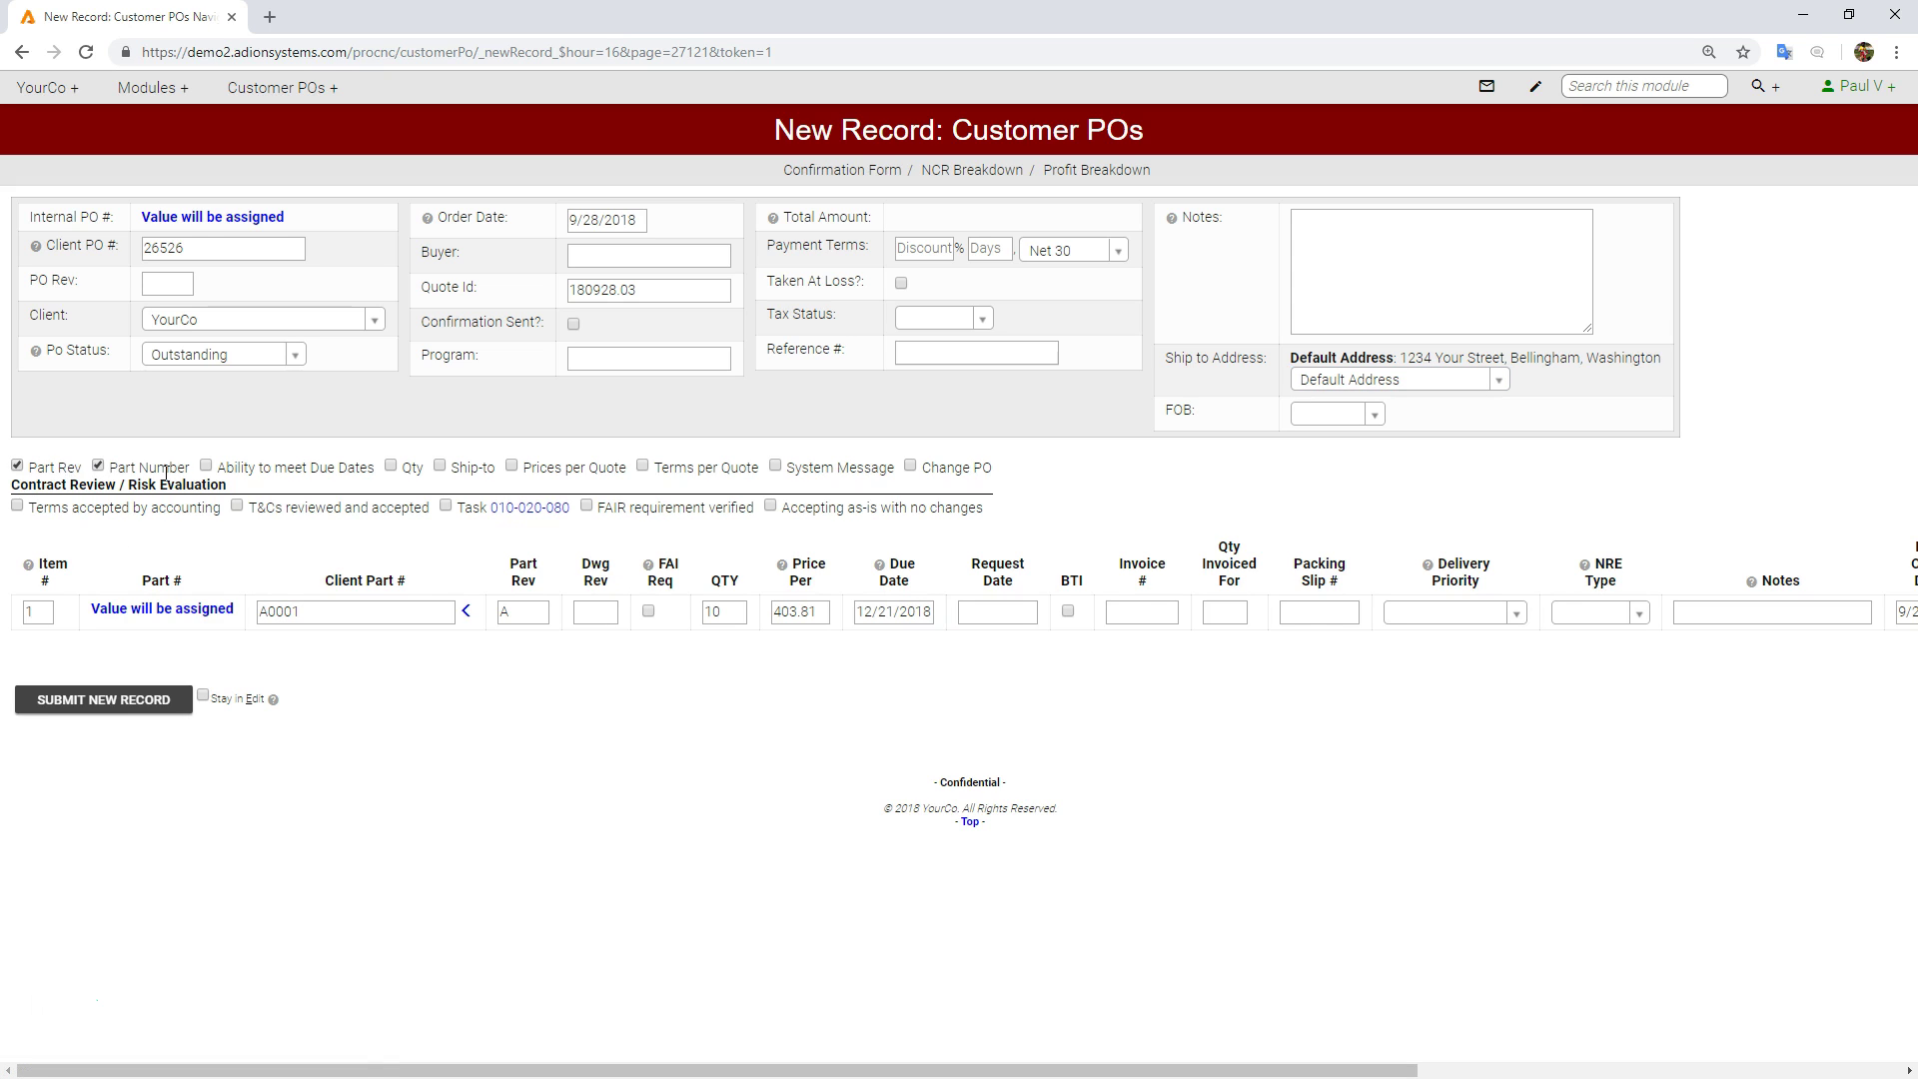
click(205, 467)
click(509, 469)
click(644, 467)
click(99, 711)
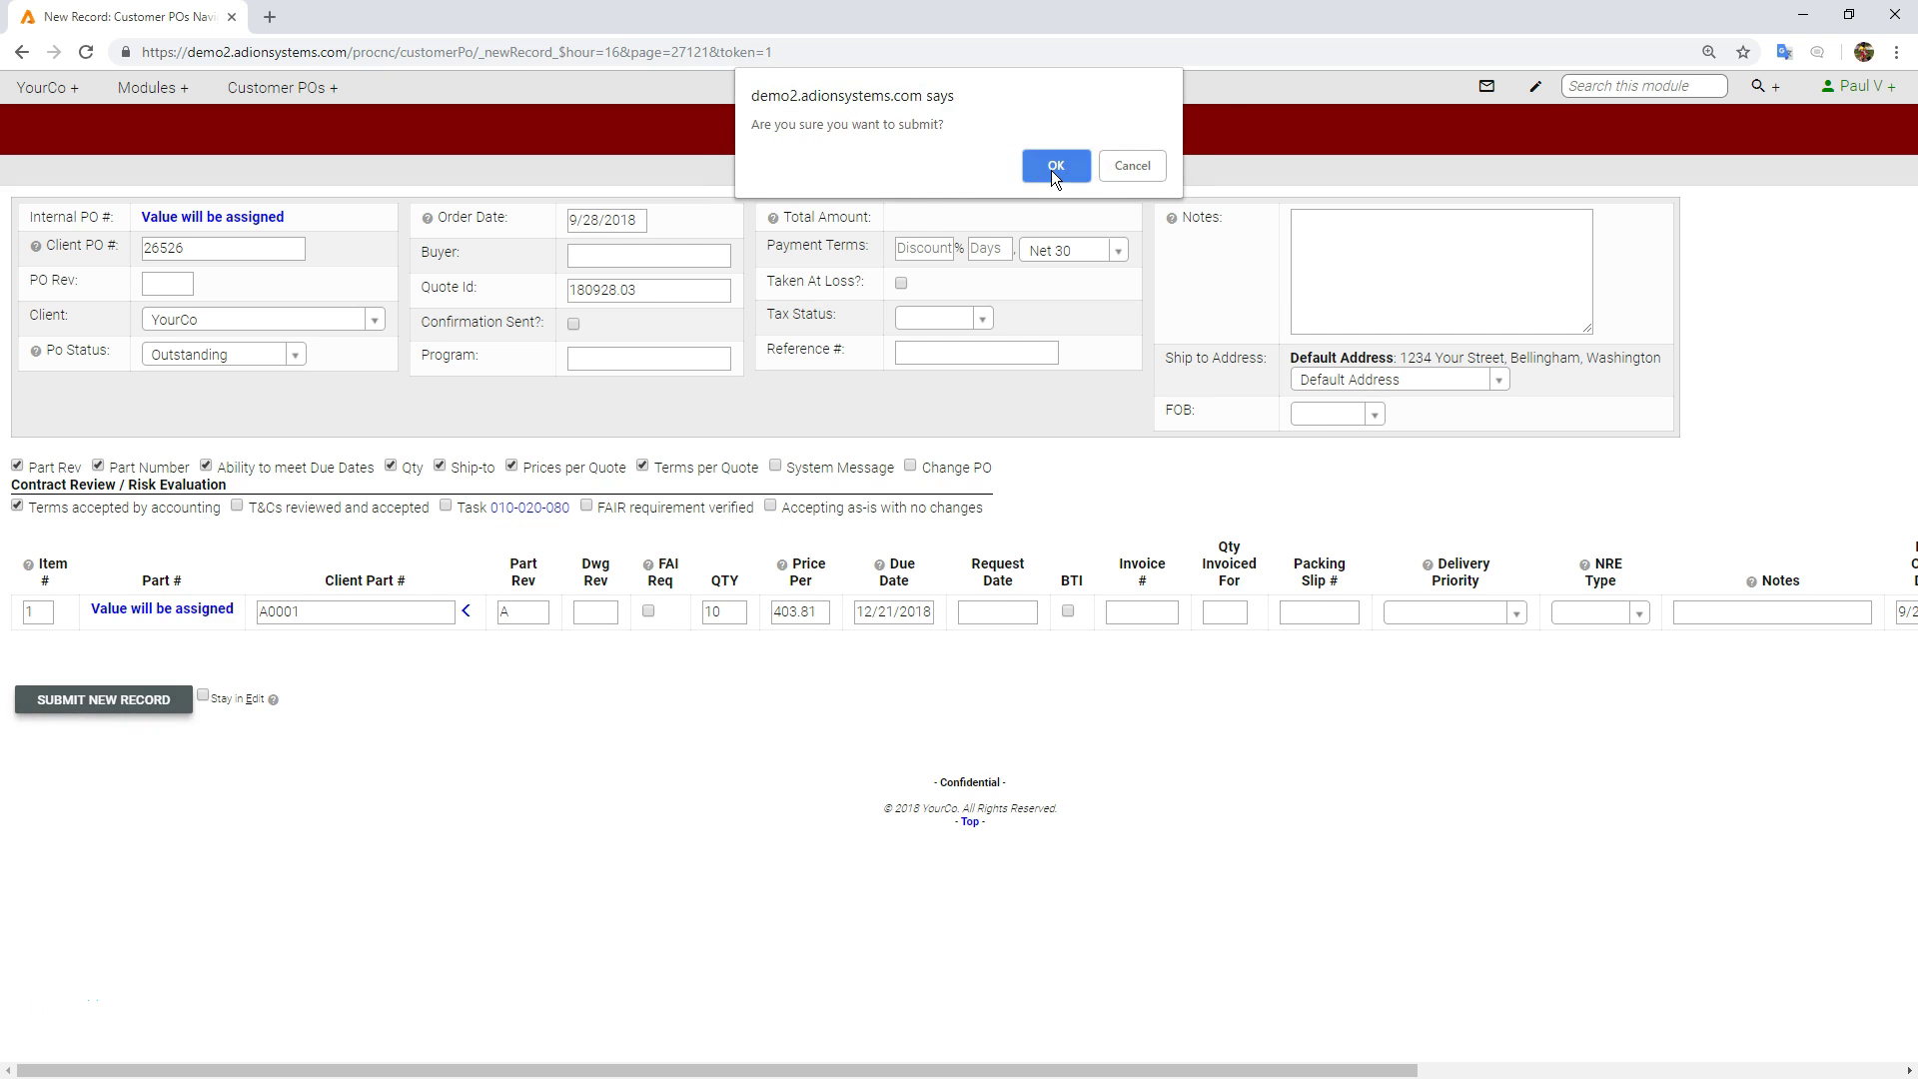
click(1052, 166)
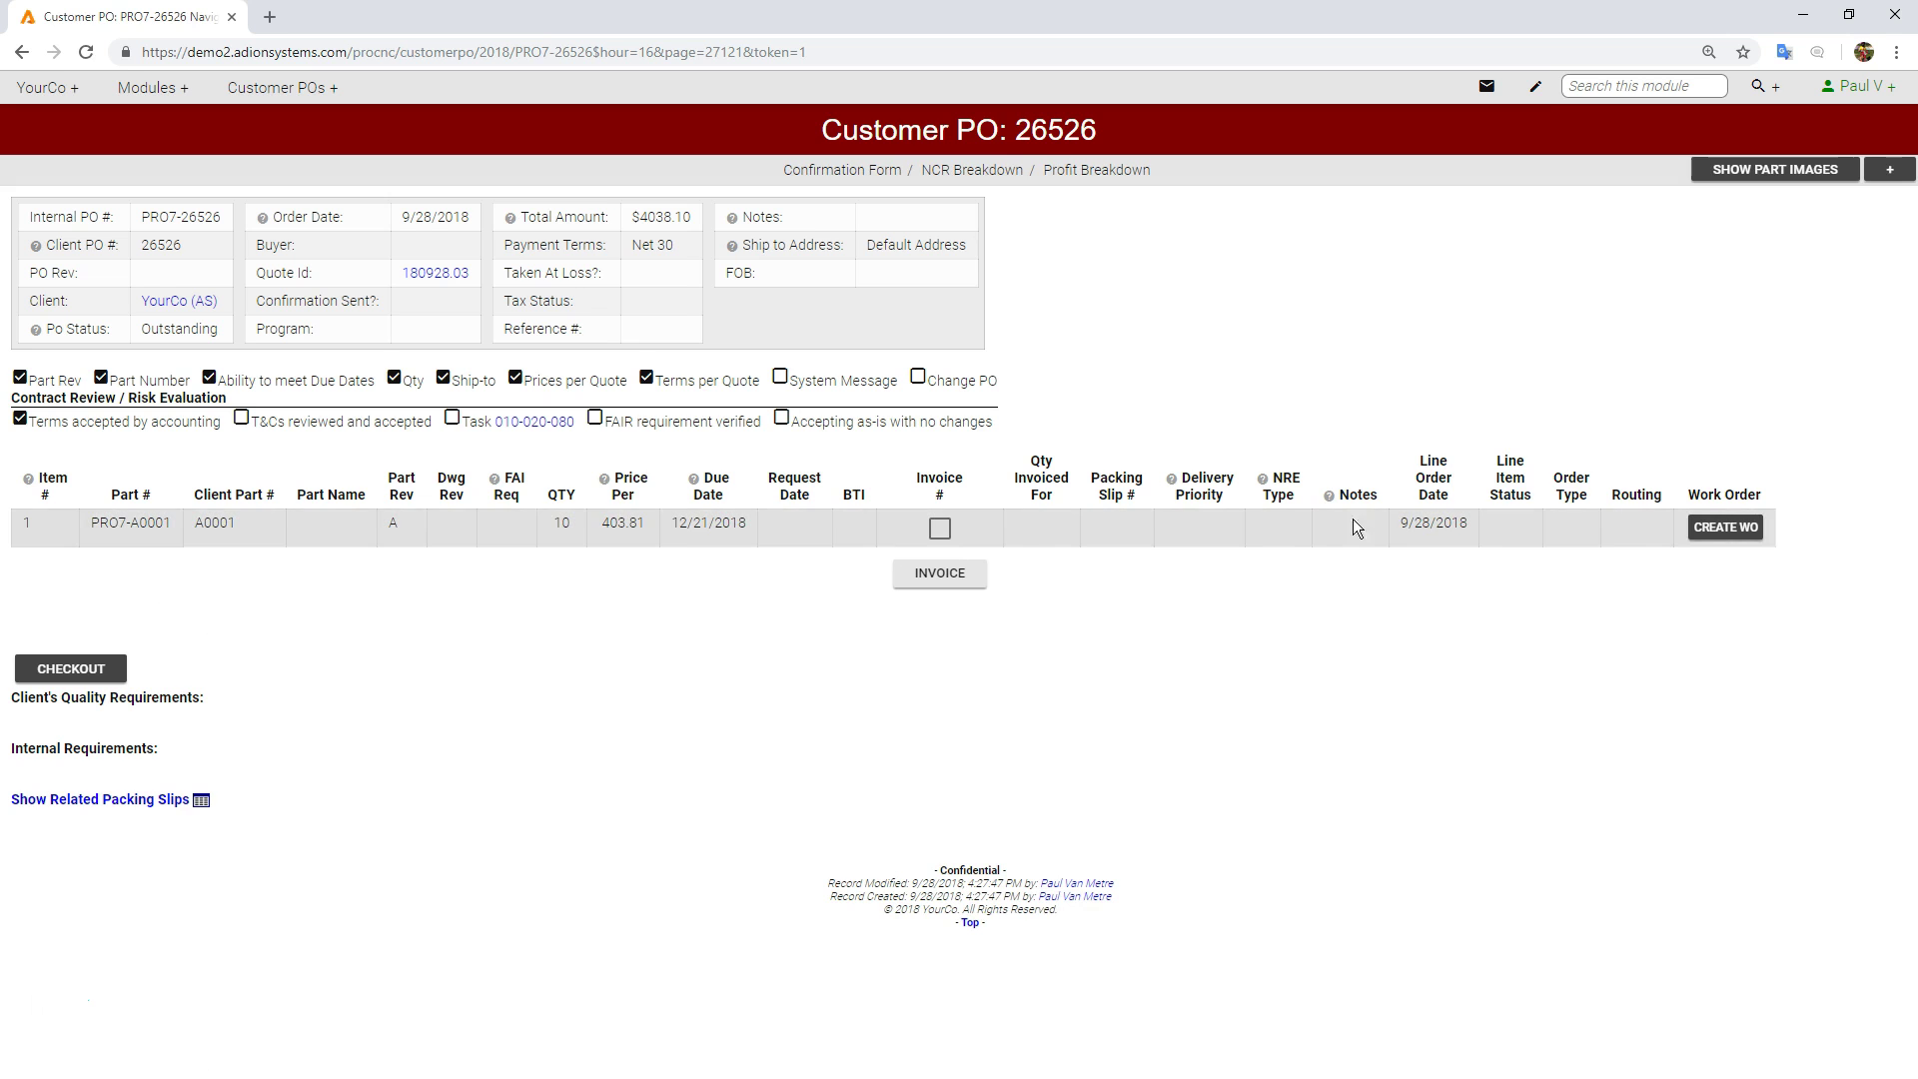
- Start a work order for the PO line and assign its project manager and planner
click(1699, 529)
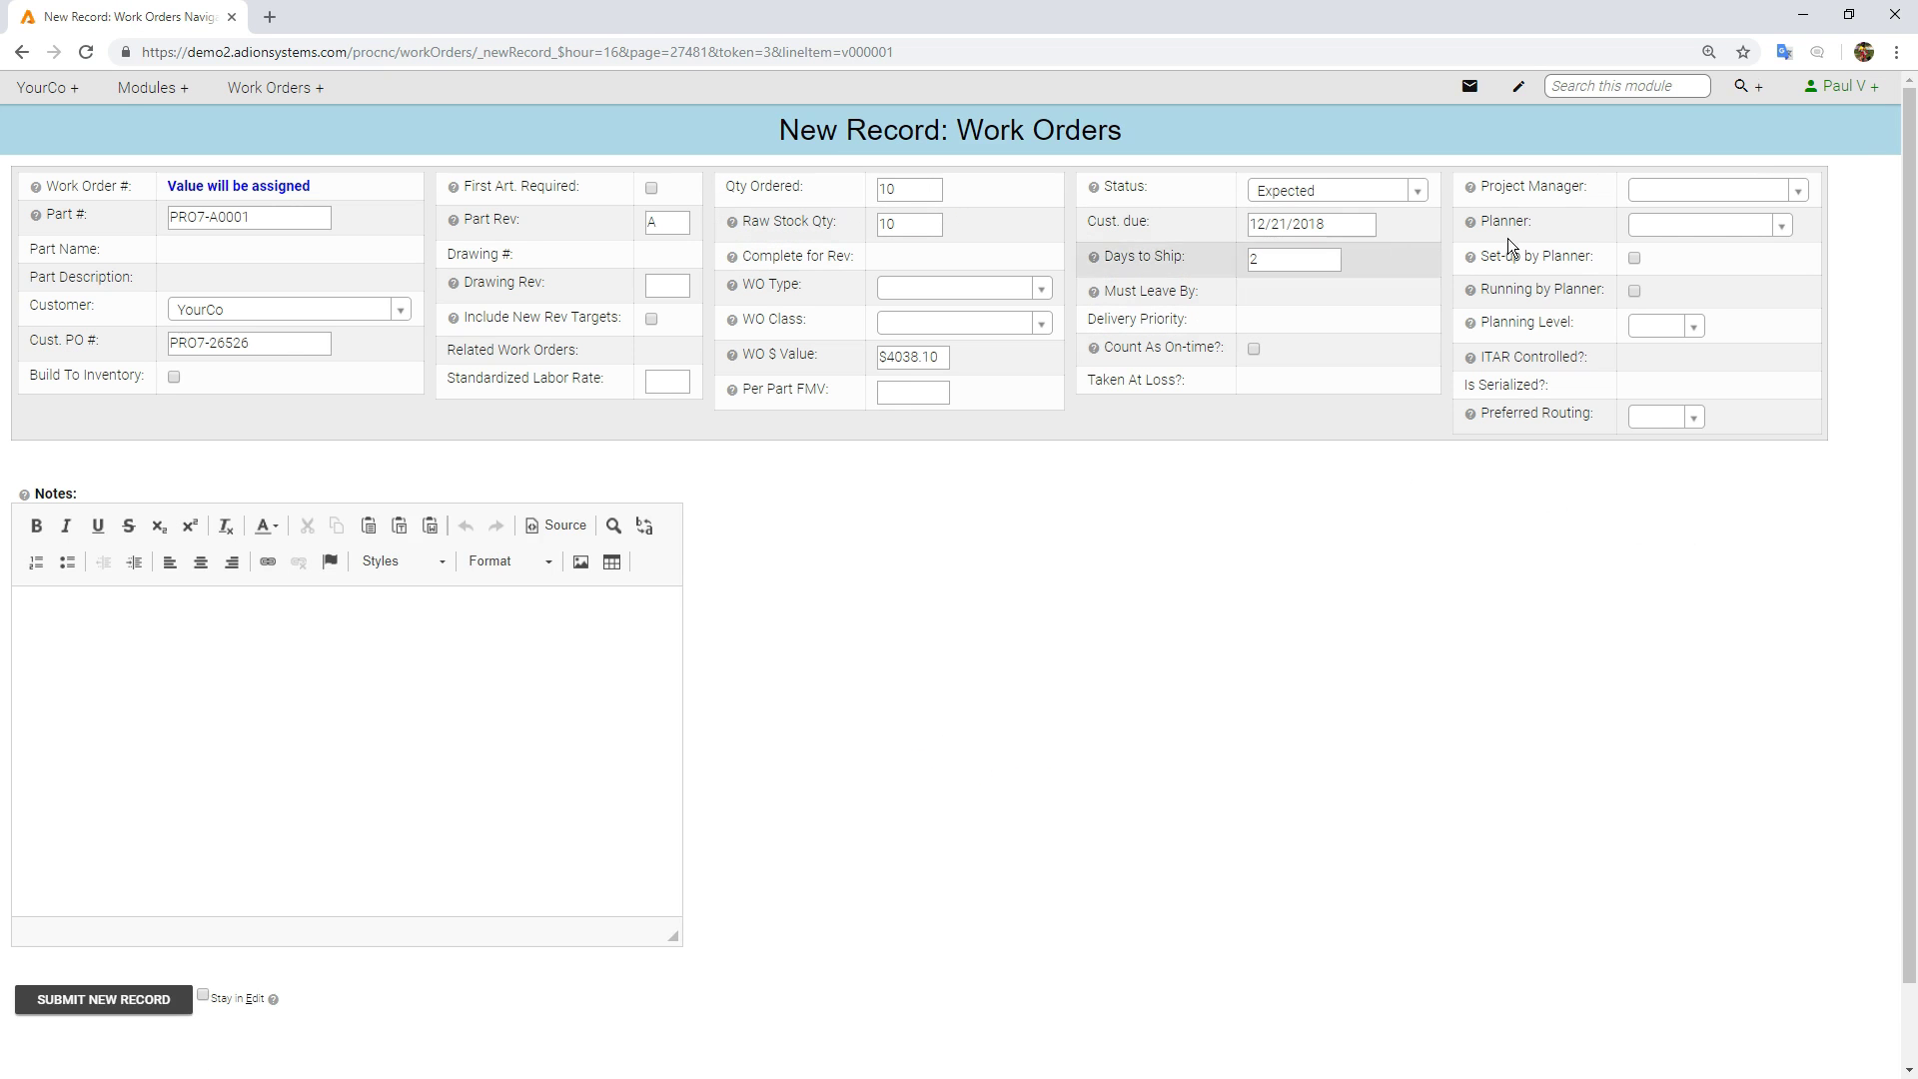
click(1700, 201)
click(1707, 262)
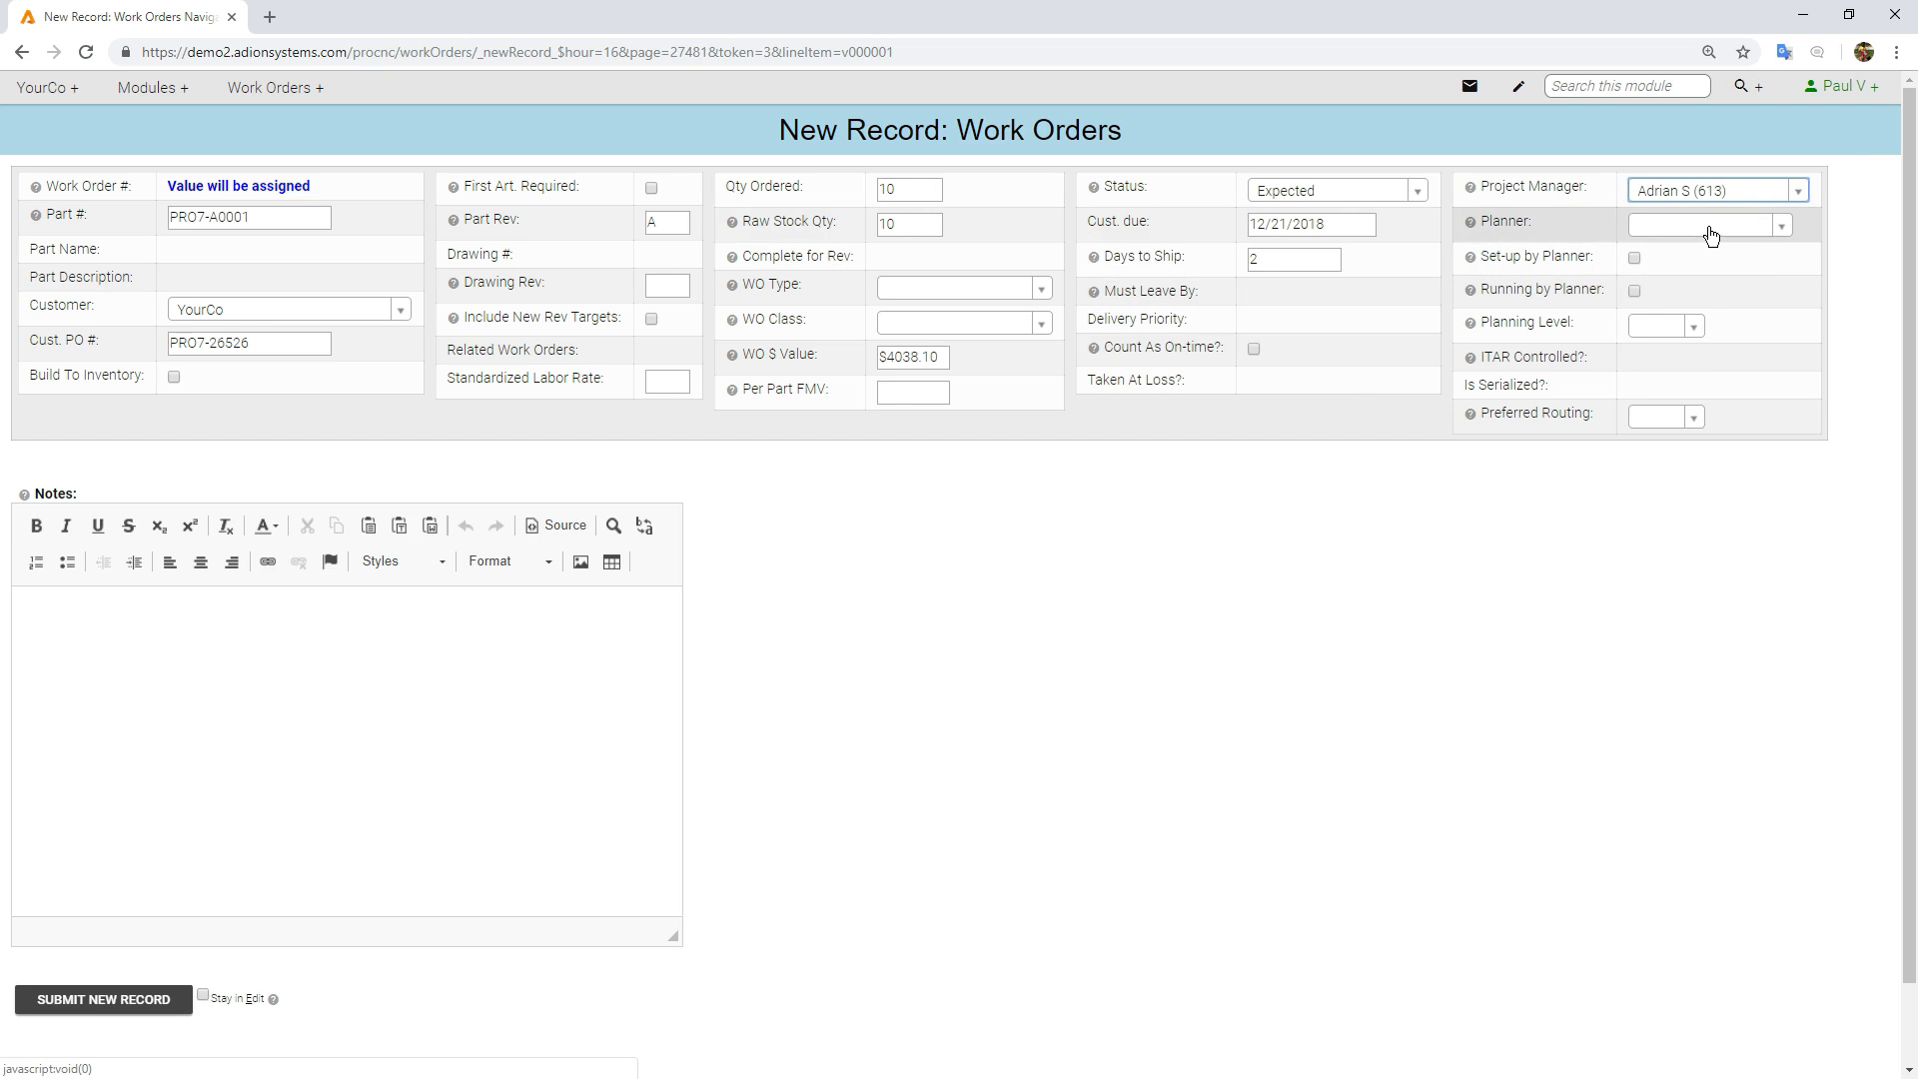
click(1704, 227)
click(1723, 356)
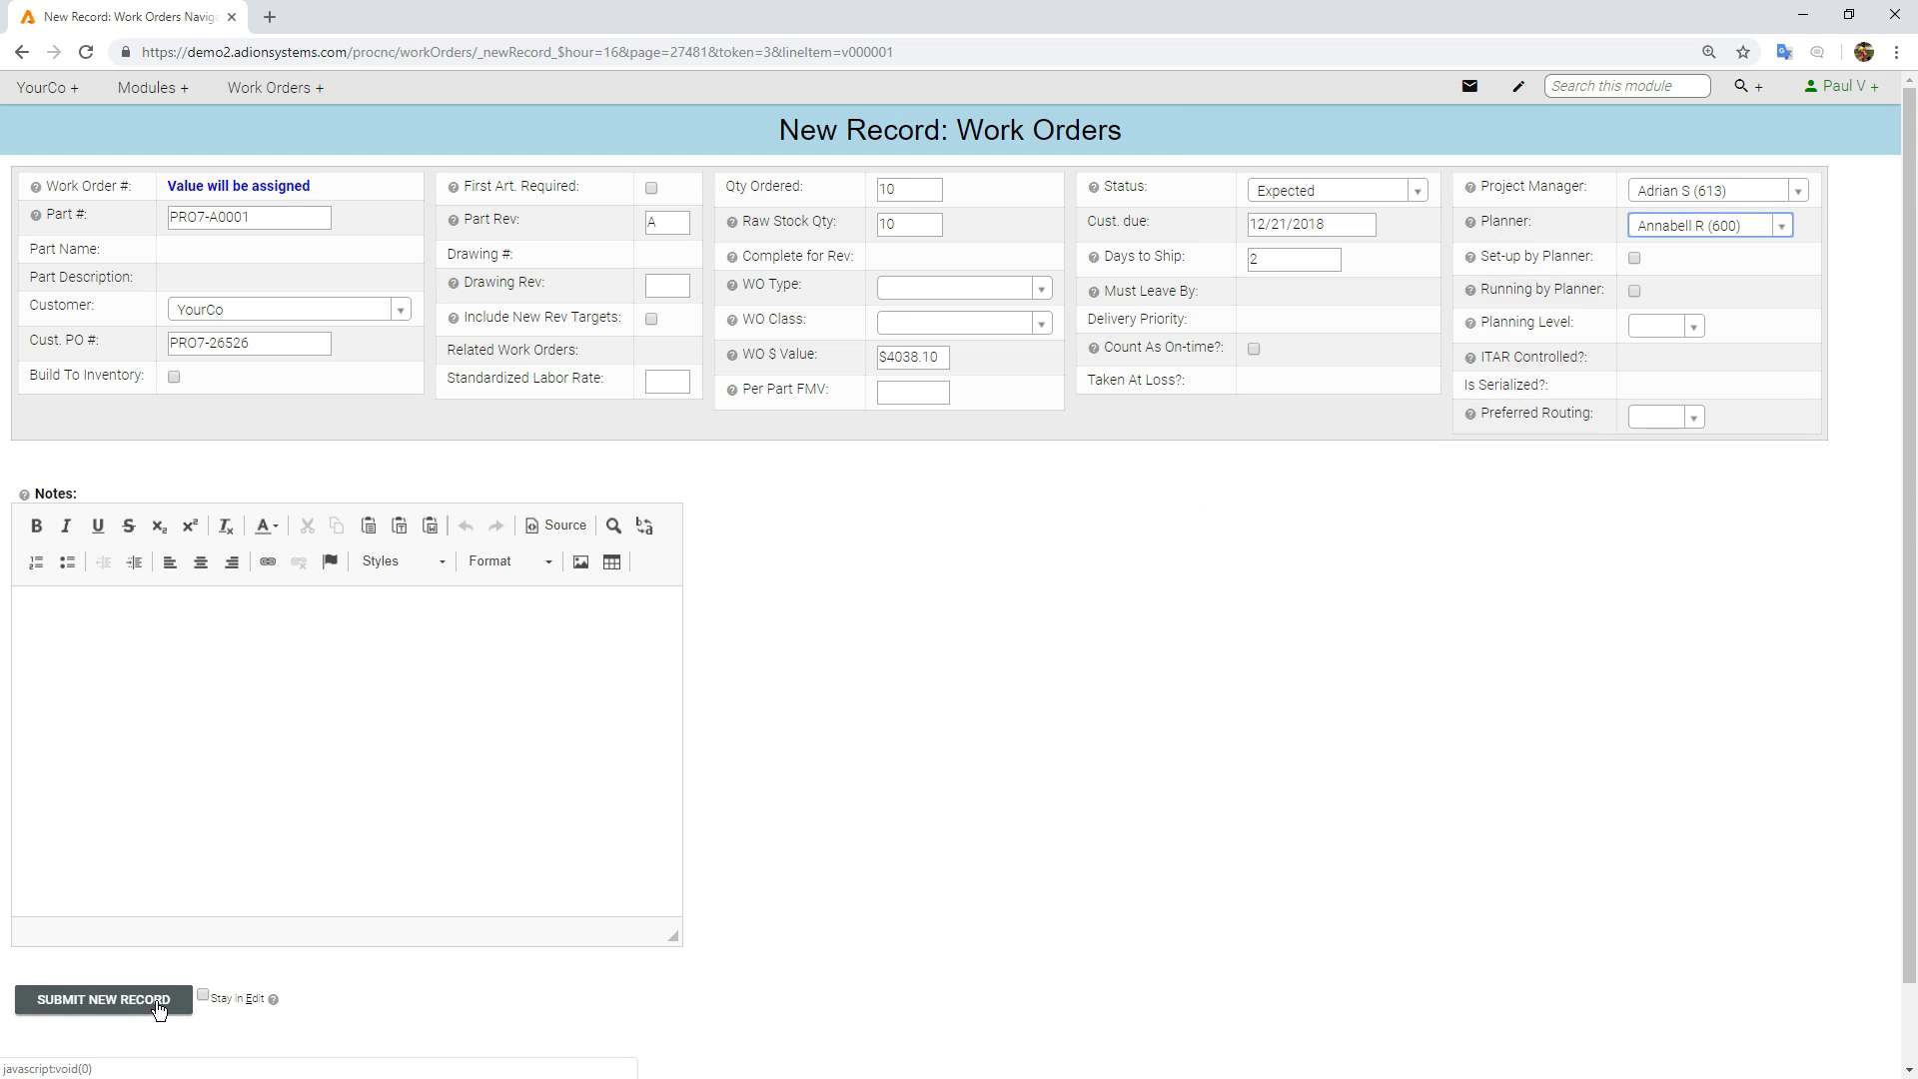
- Submit the new 10-unit work order and go to its customer PO
click(103, 1000)
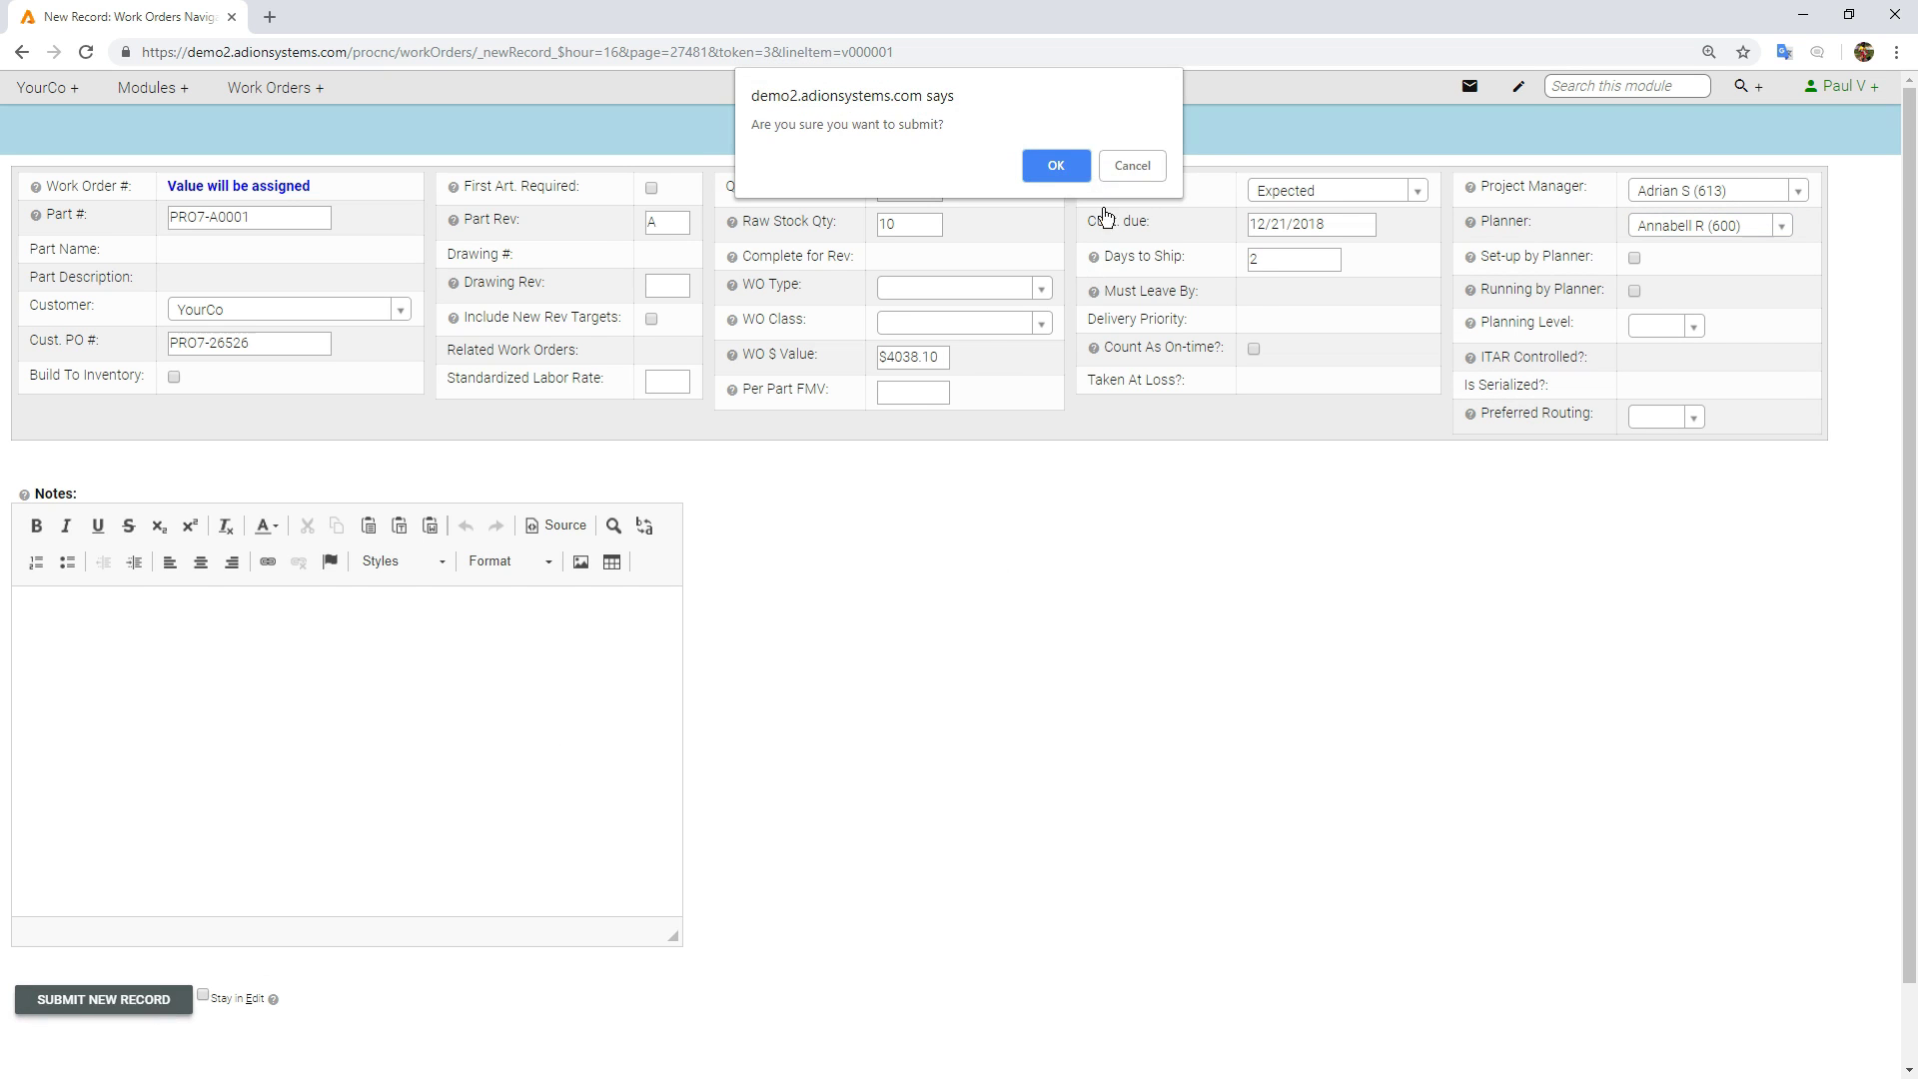
click(1063, 172)
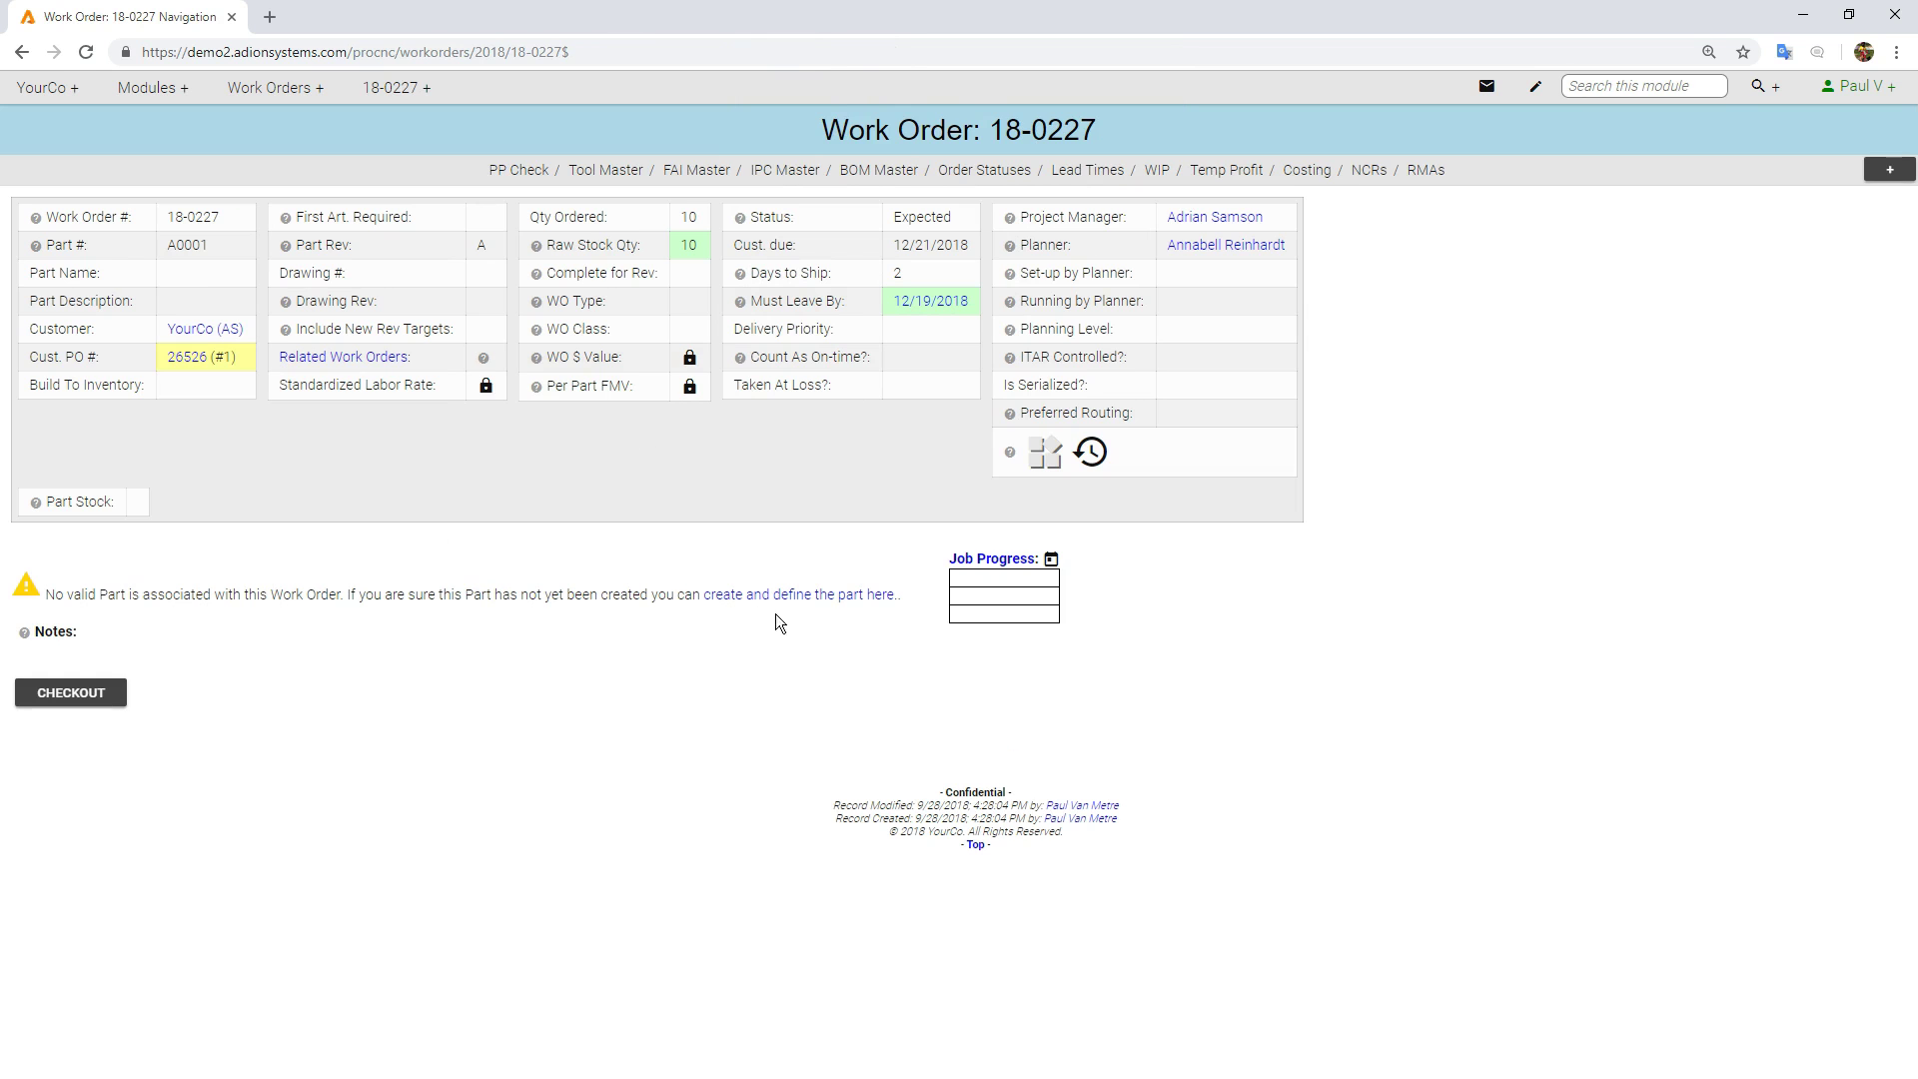
click(200, 357)
- Go from the quote to estimate PRO7-A0001 and create part A0001, Welded Assembly, from it
click(436, 273)
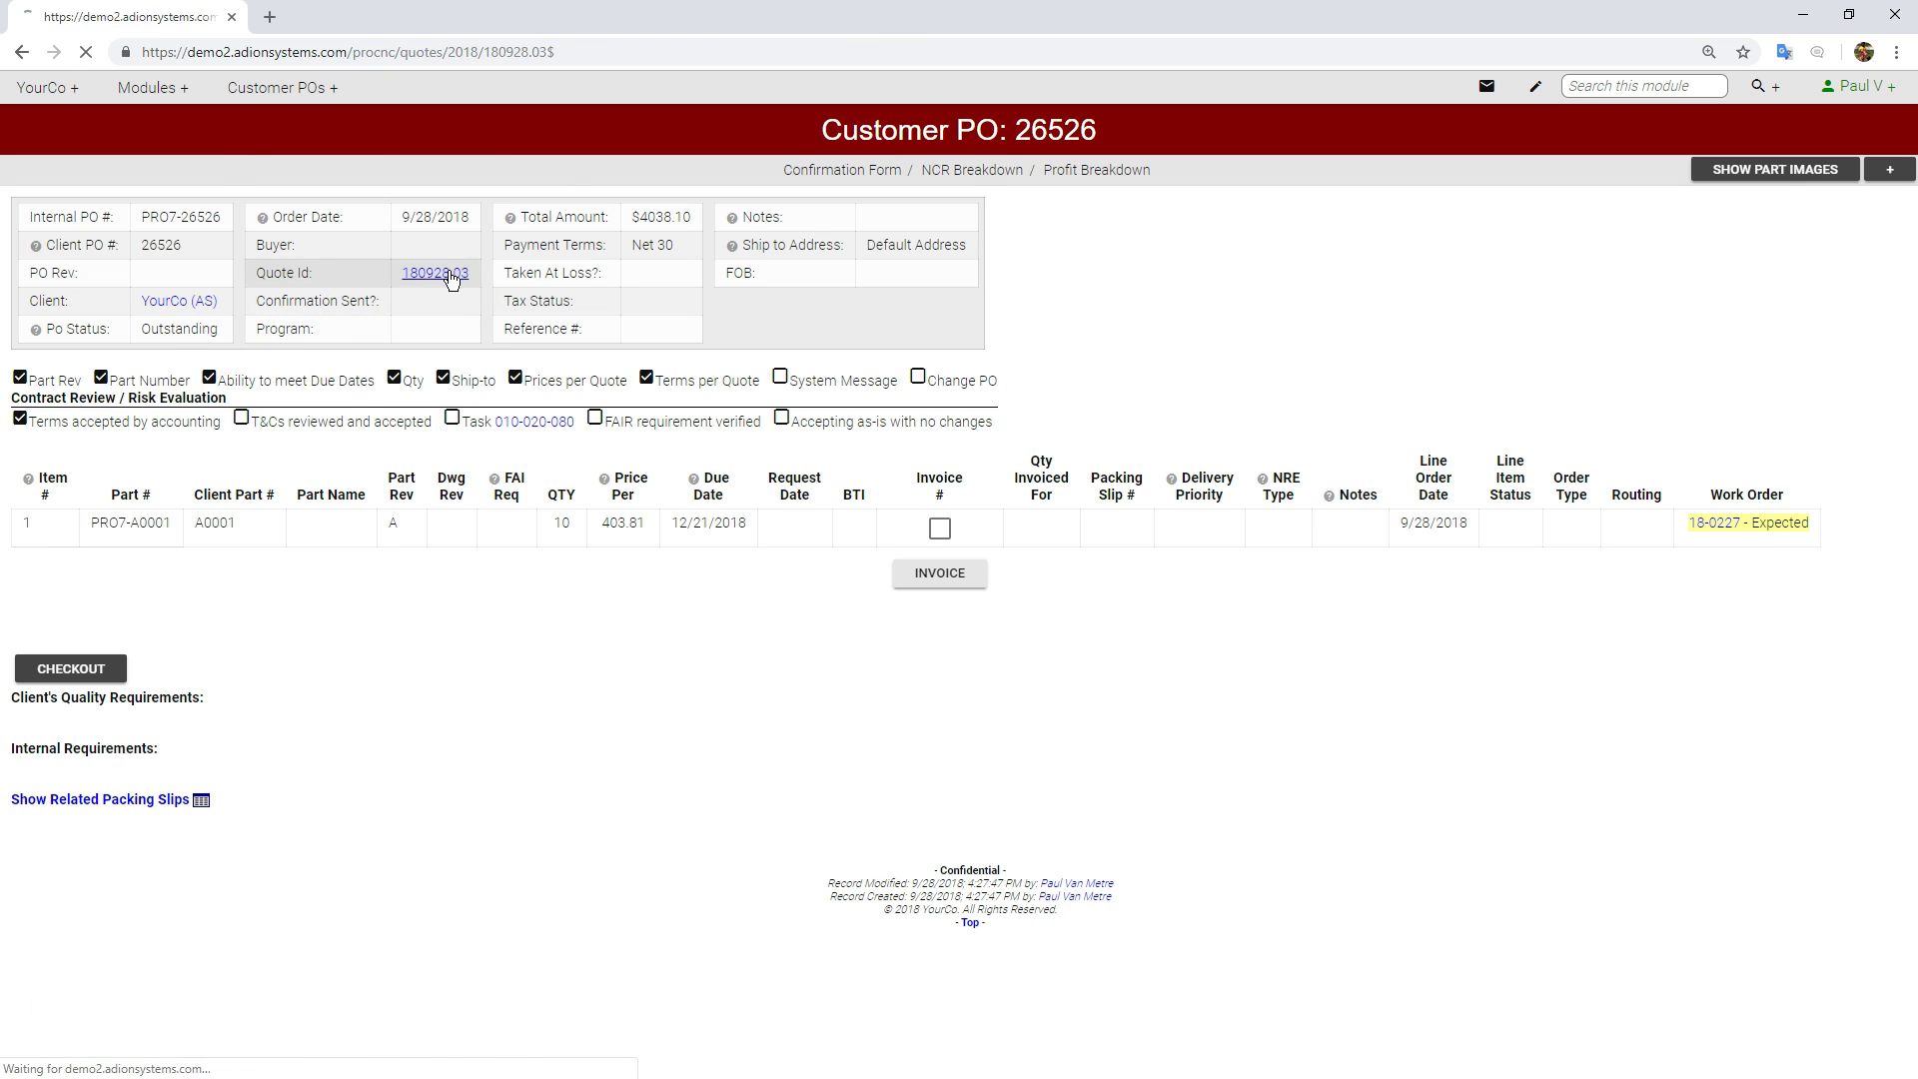
click(1540, 672)
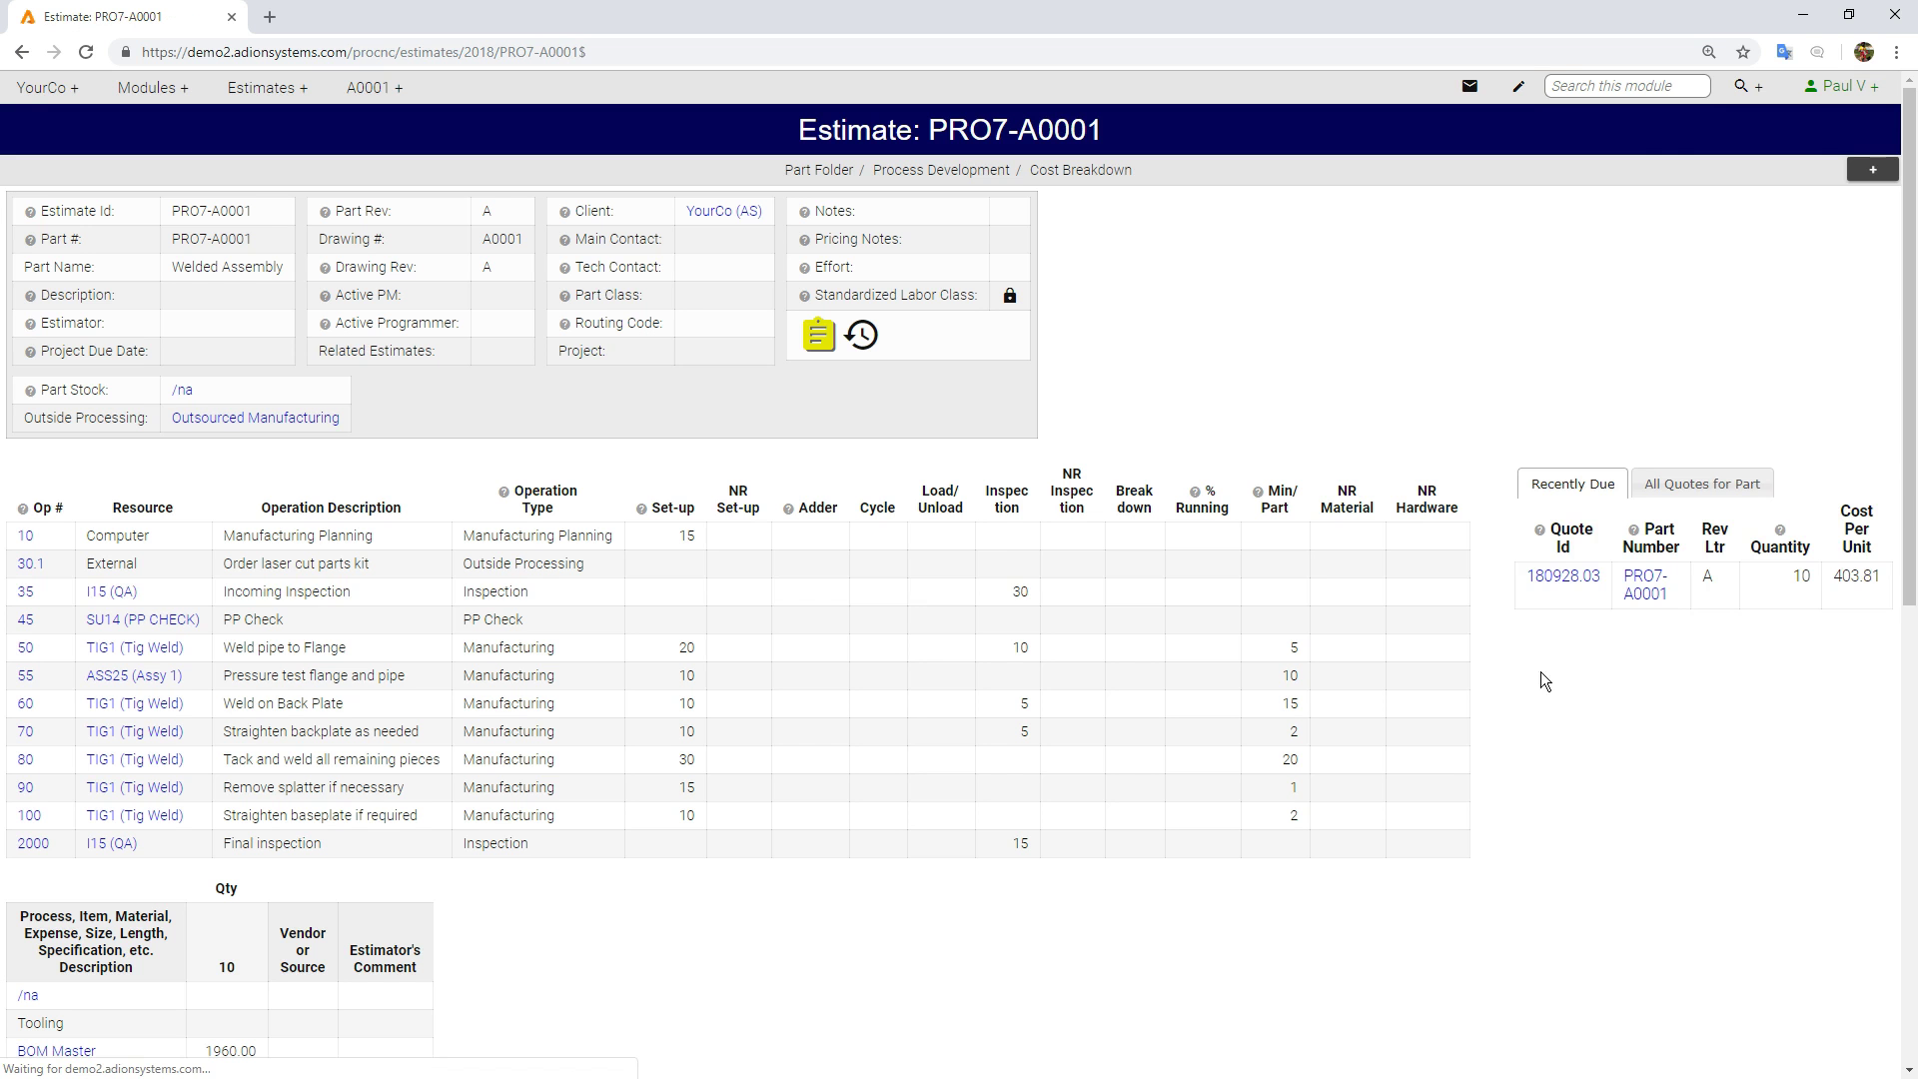
click(1872, 170)
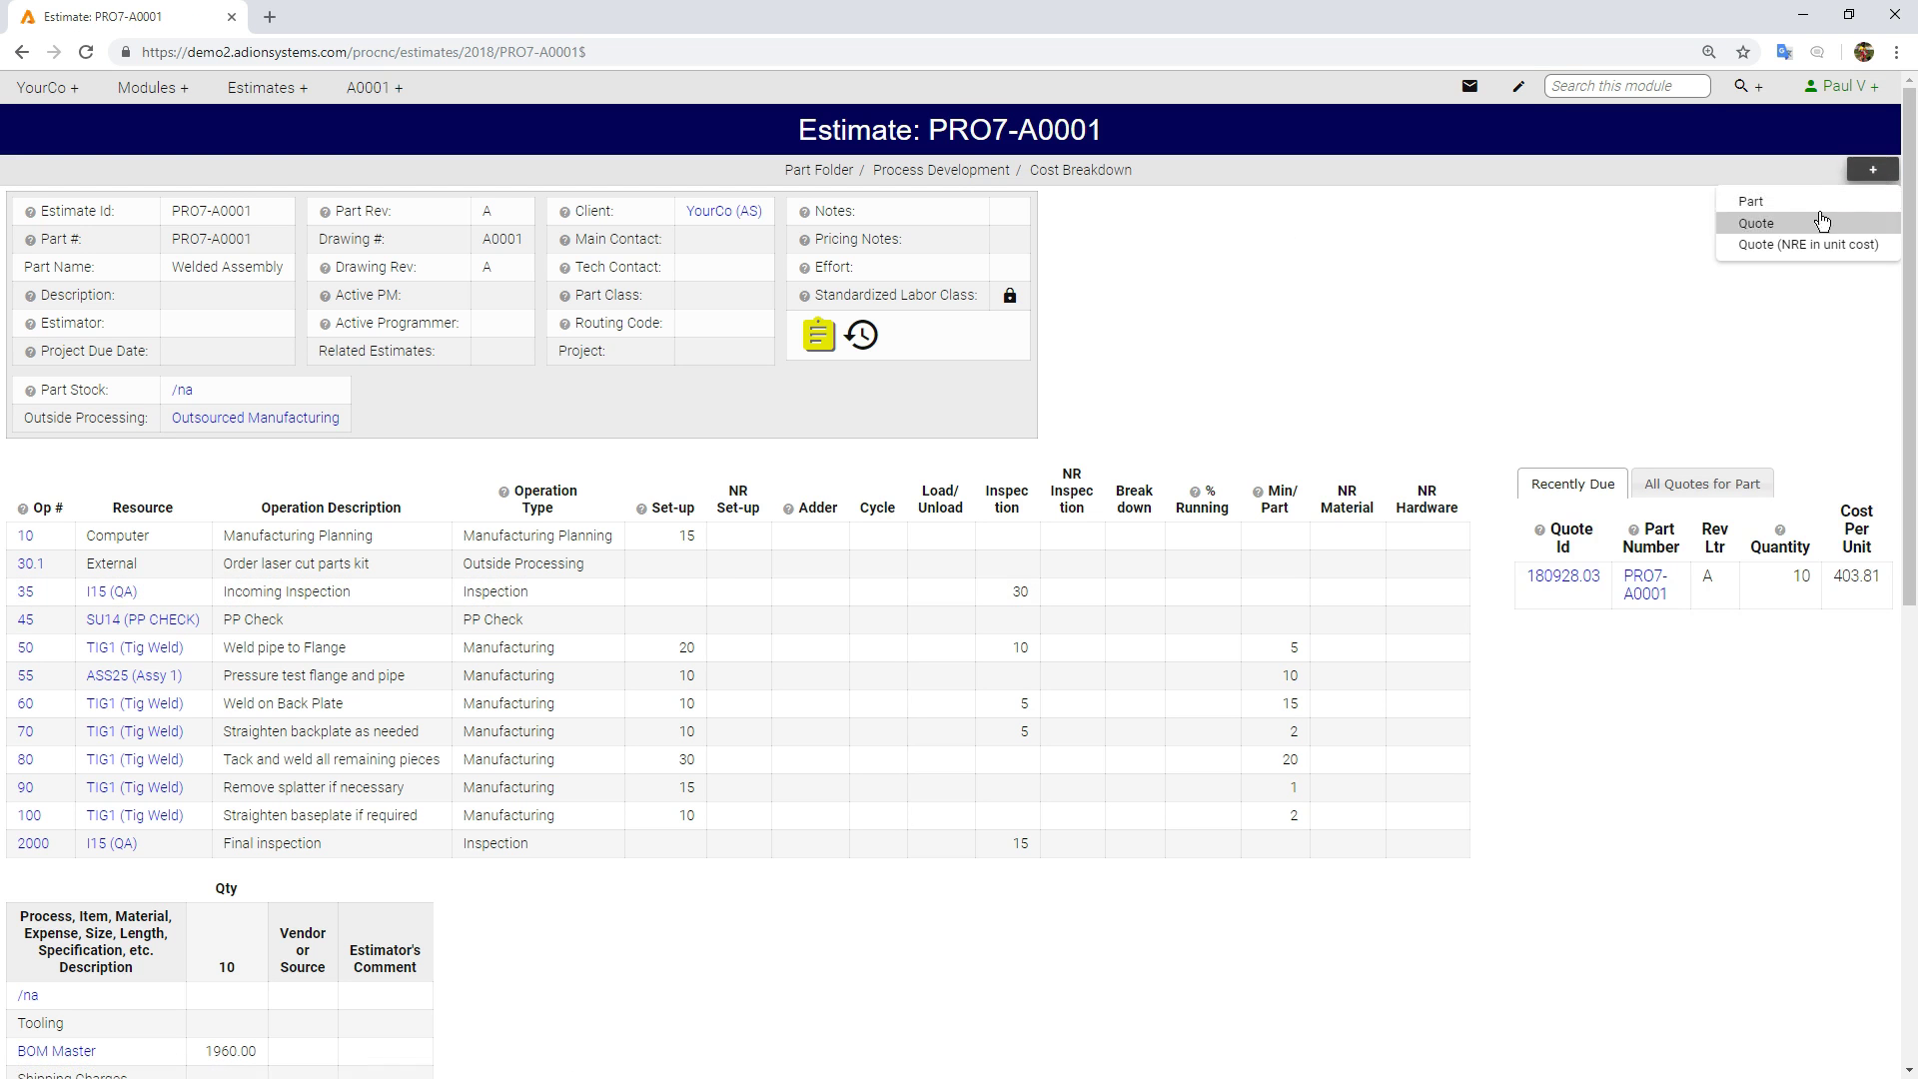
click(1753, 193)
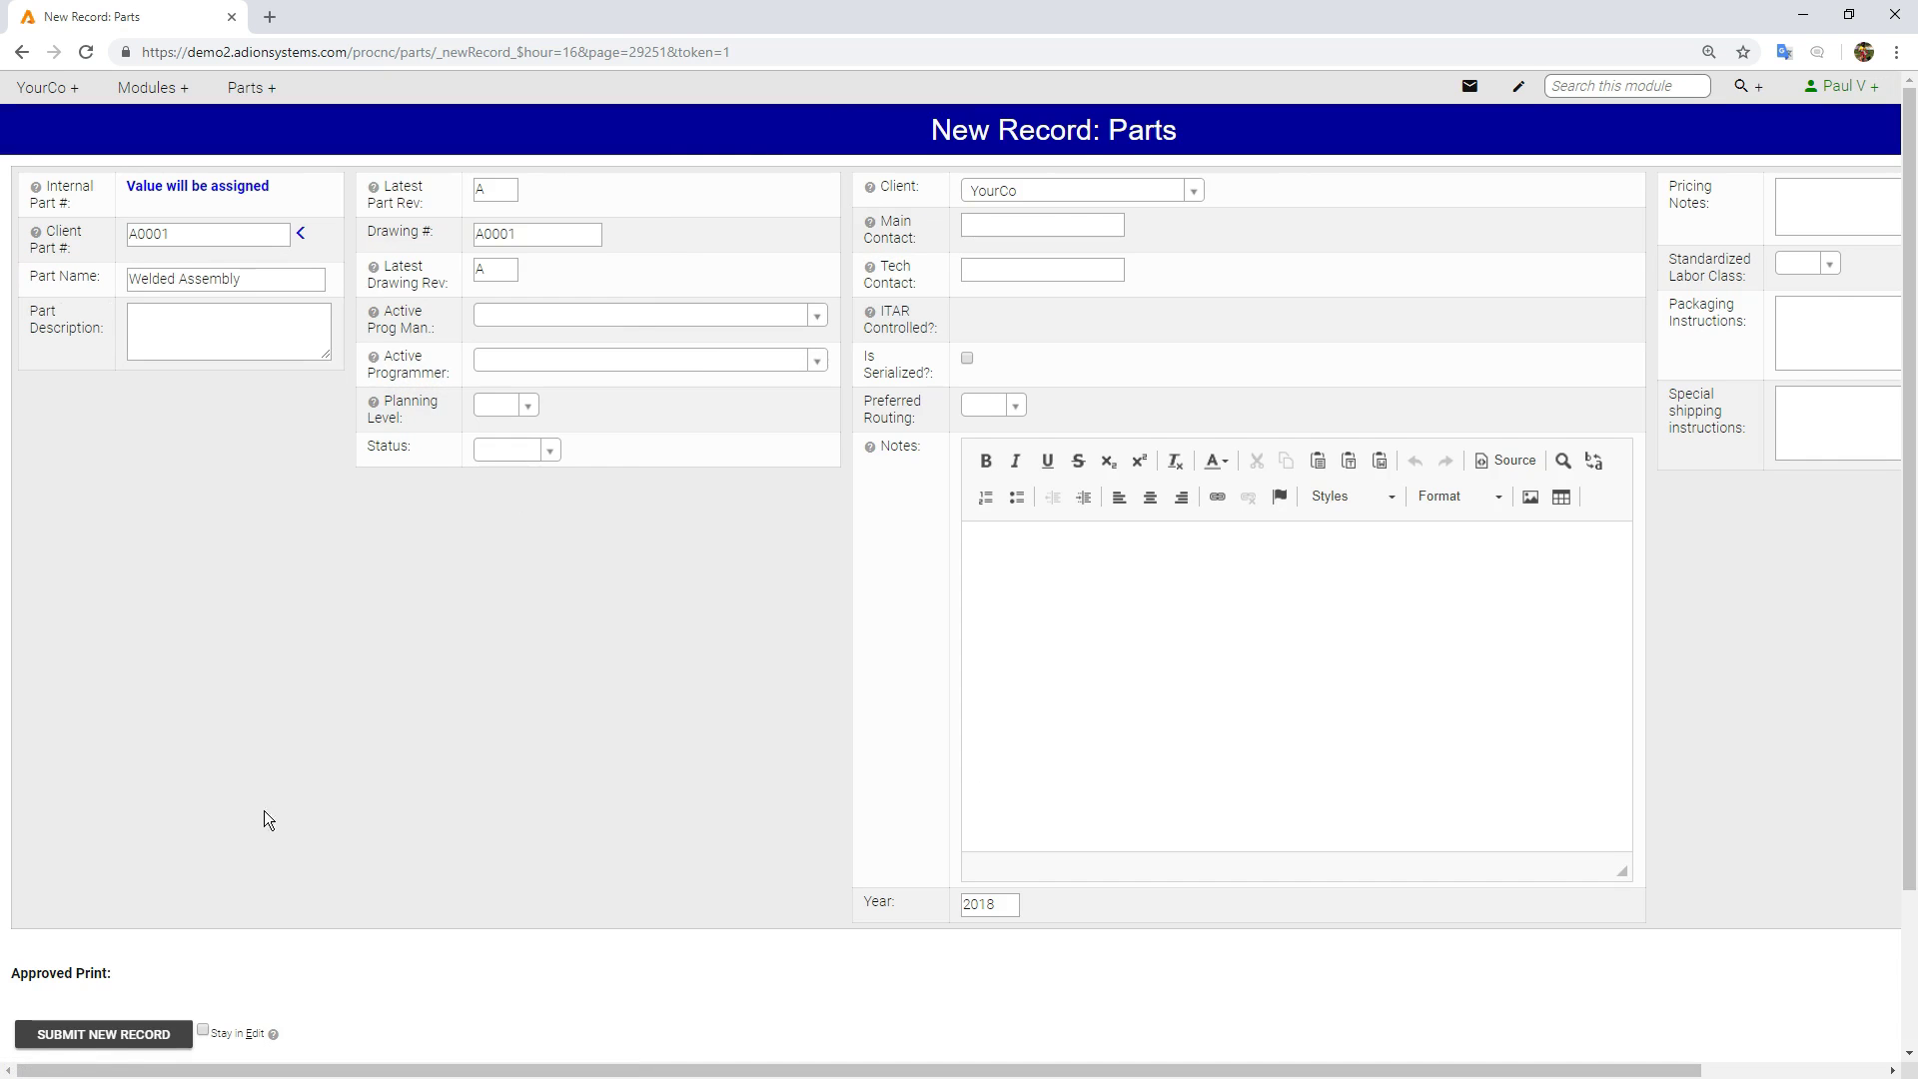
scroll(202, 925, down, 1)
click(120, 944)
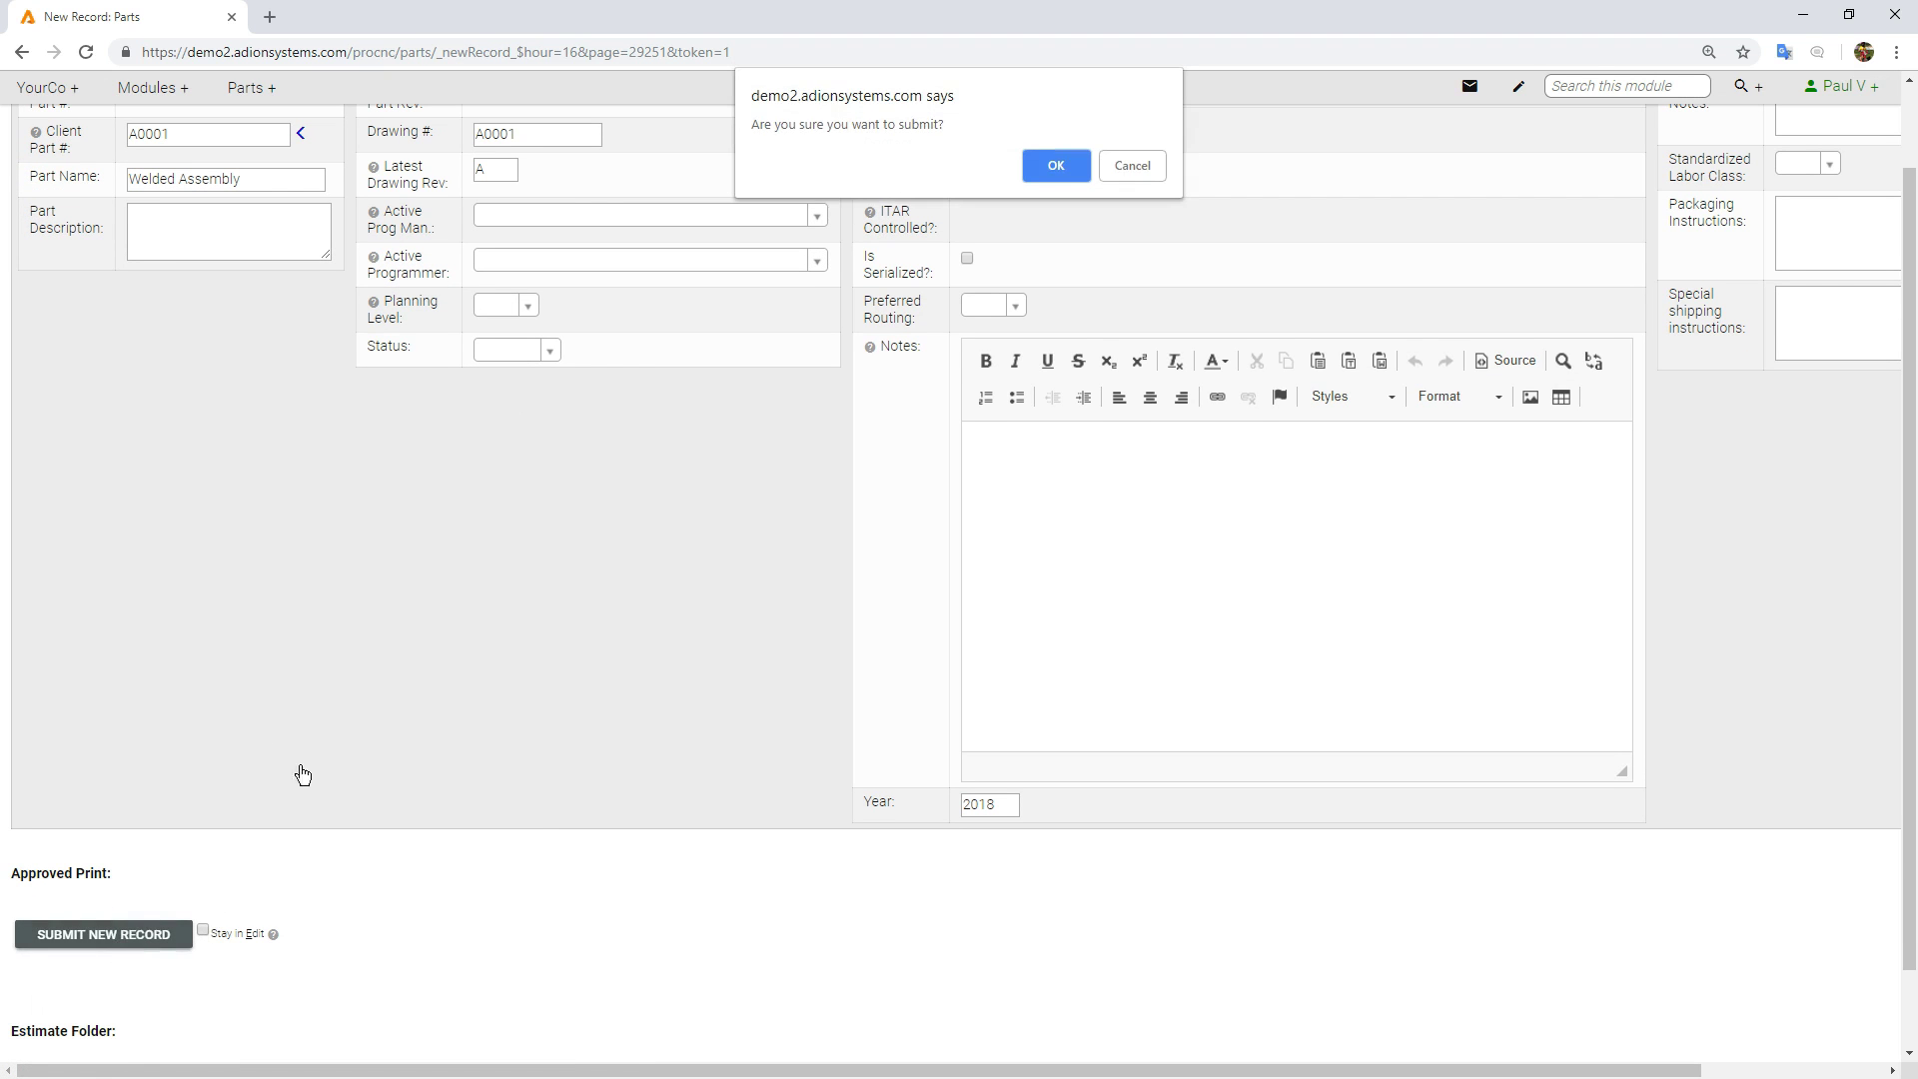
click(1039, 164)
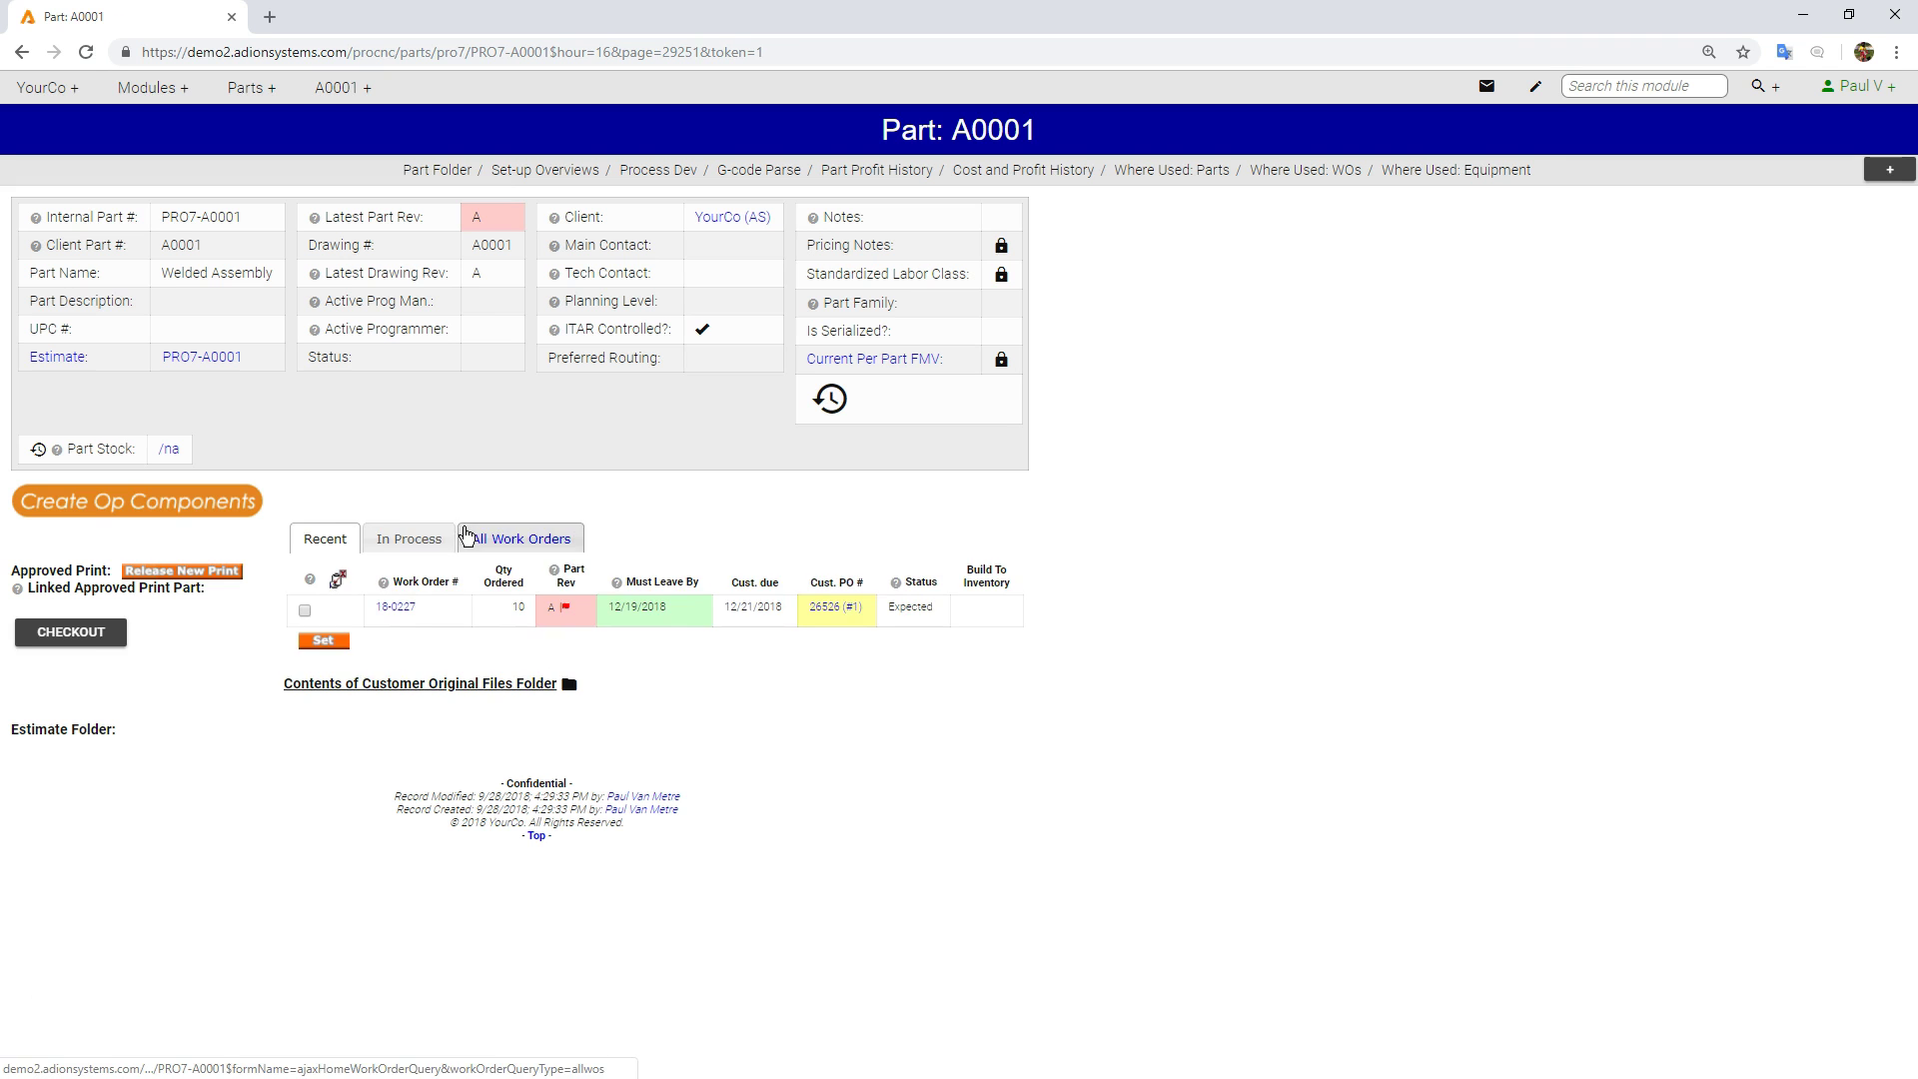
- Load part A0001's operations from estimate PRO7-A0001 without op 15, then go to its work order
click(153, 519)
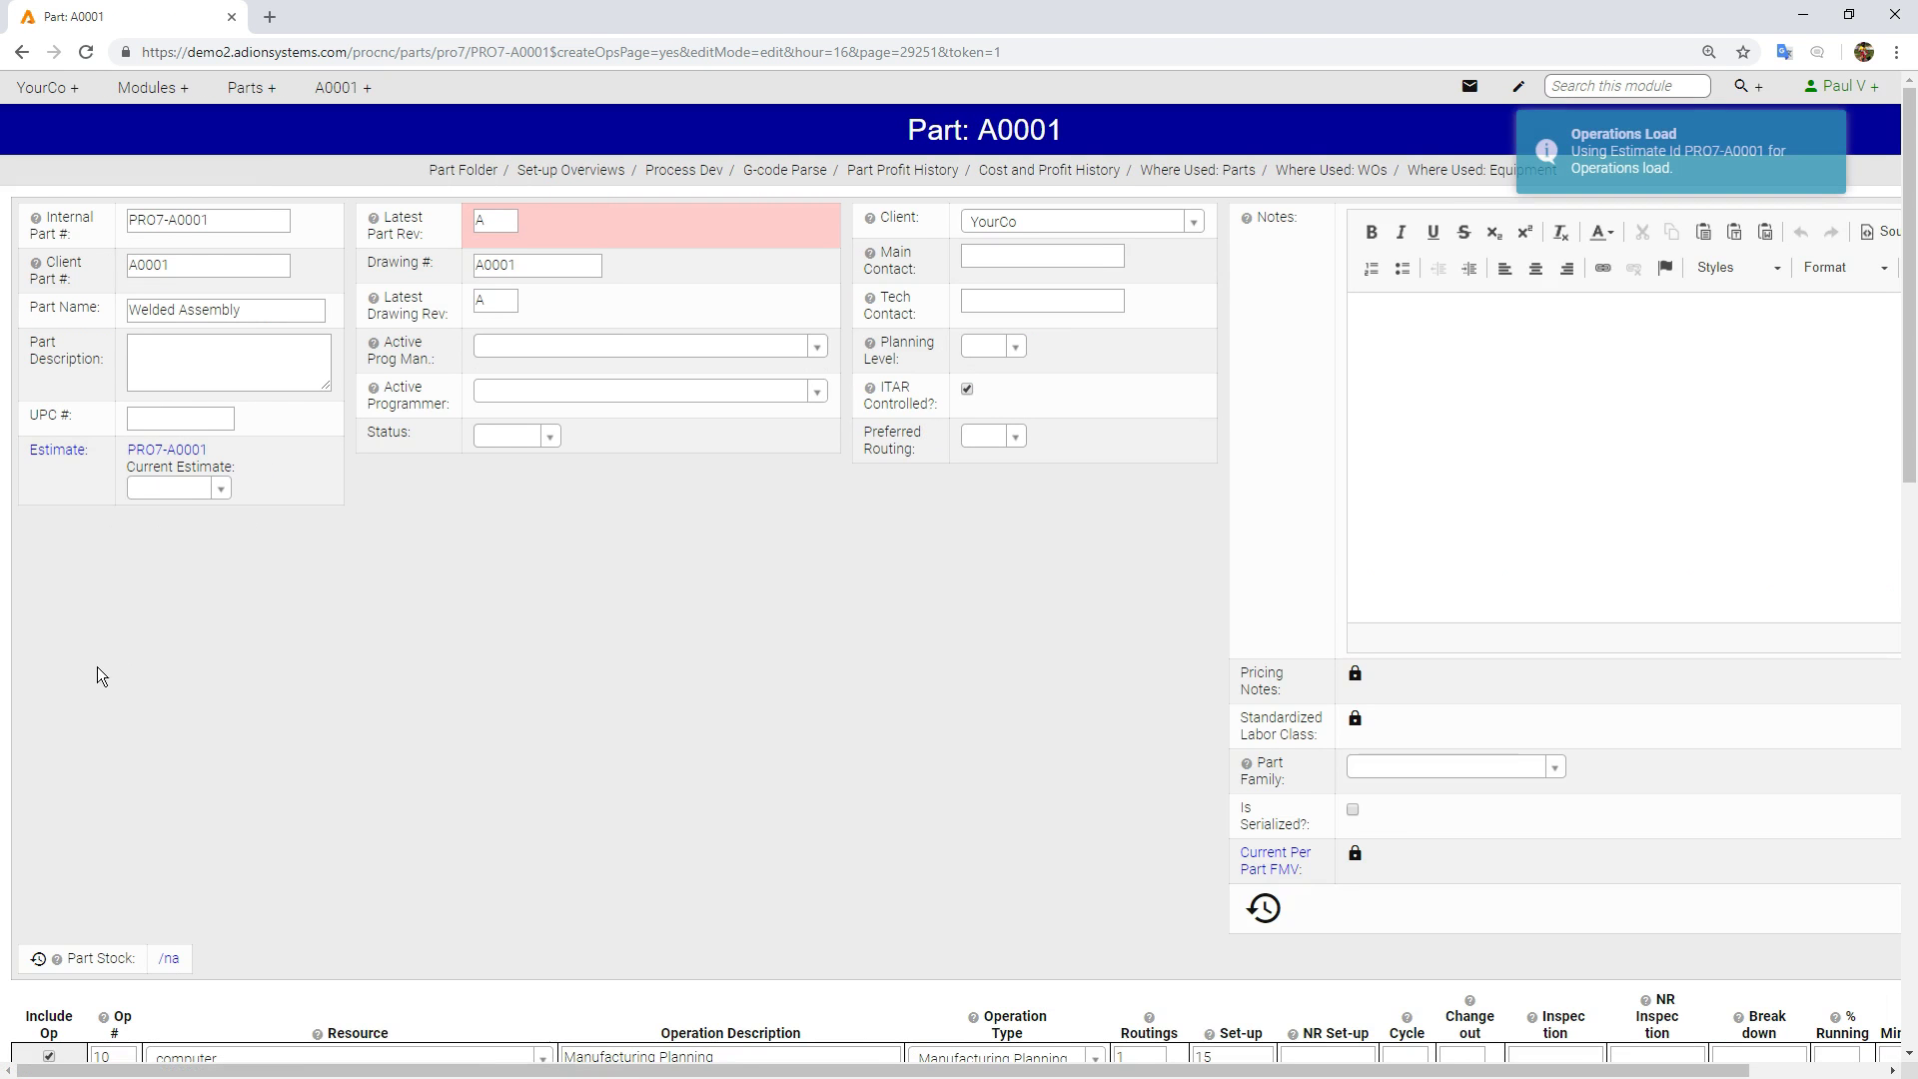
scroll(94, 671, down, 6)
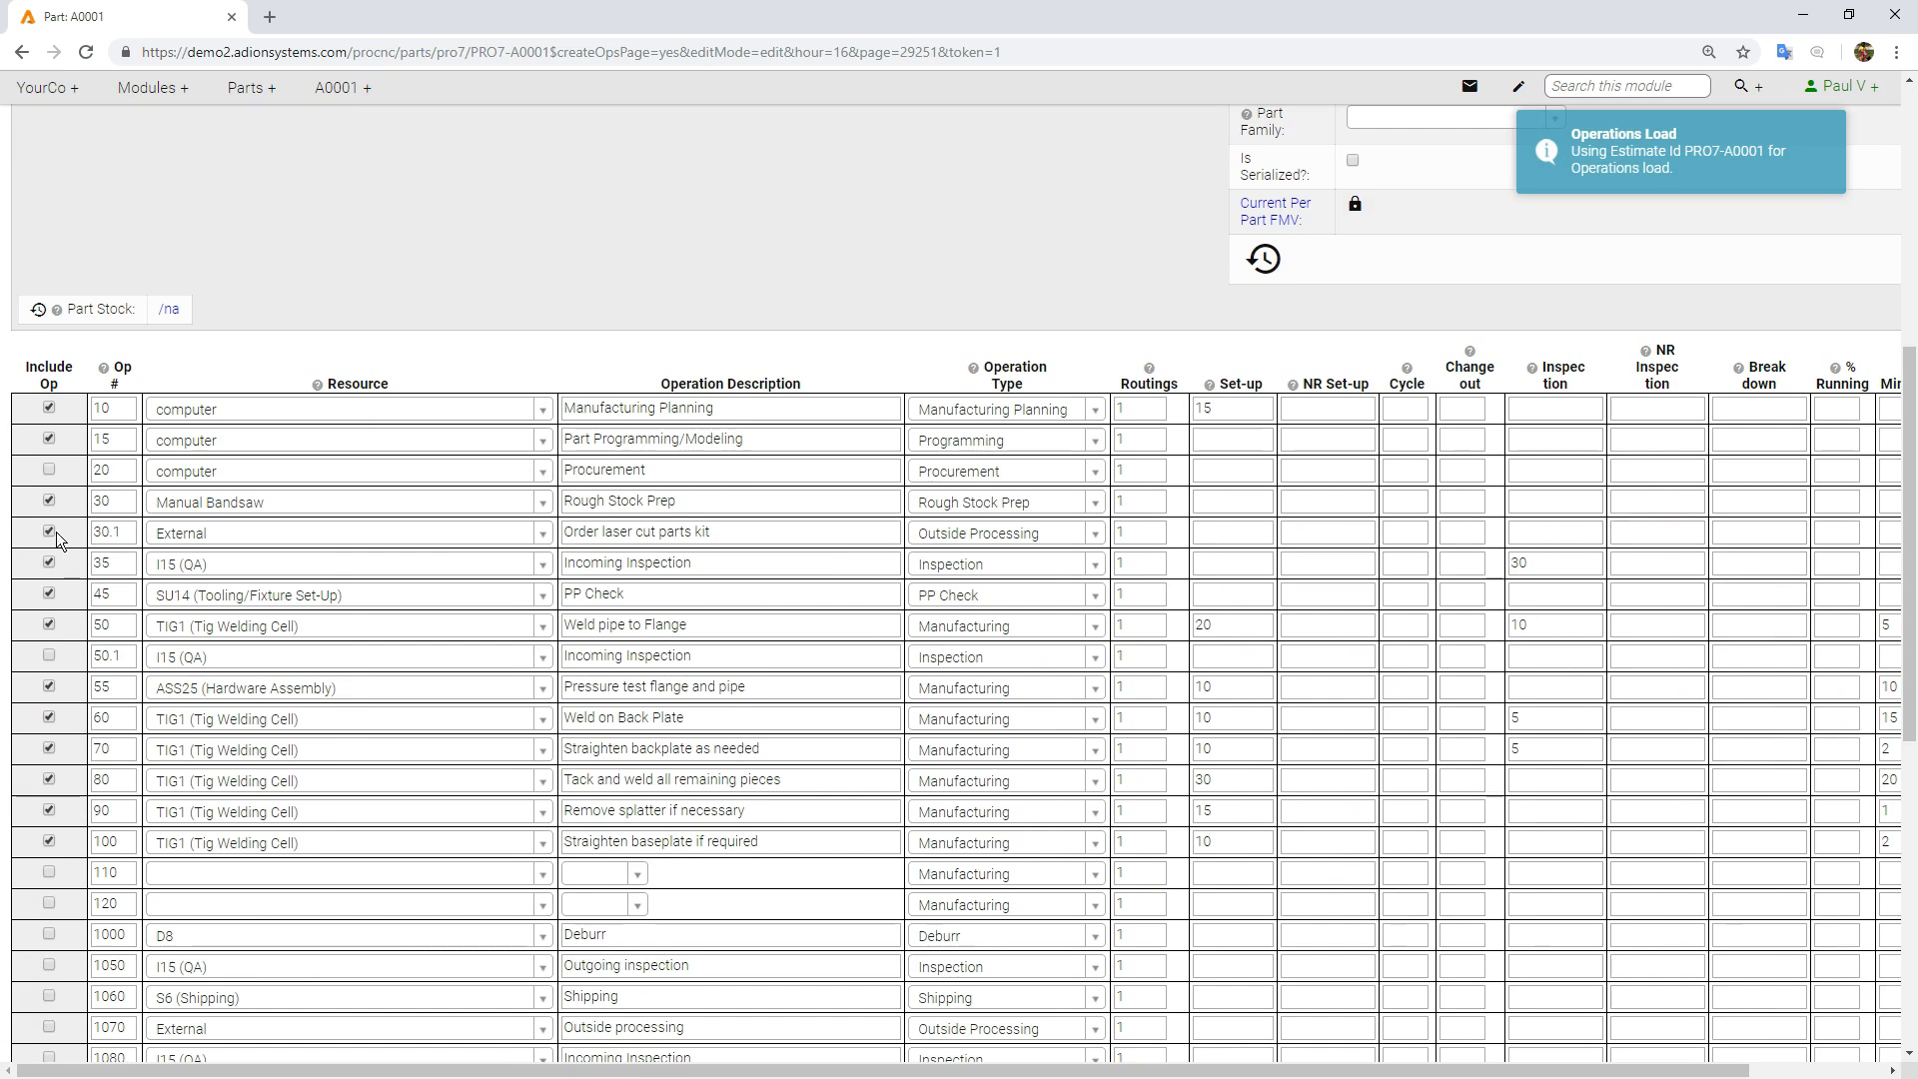
click(49, 438)
scroll(131, 616, down, 8)
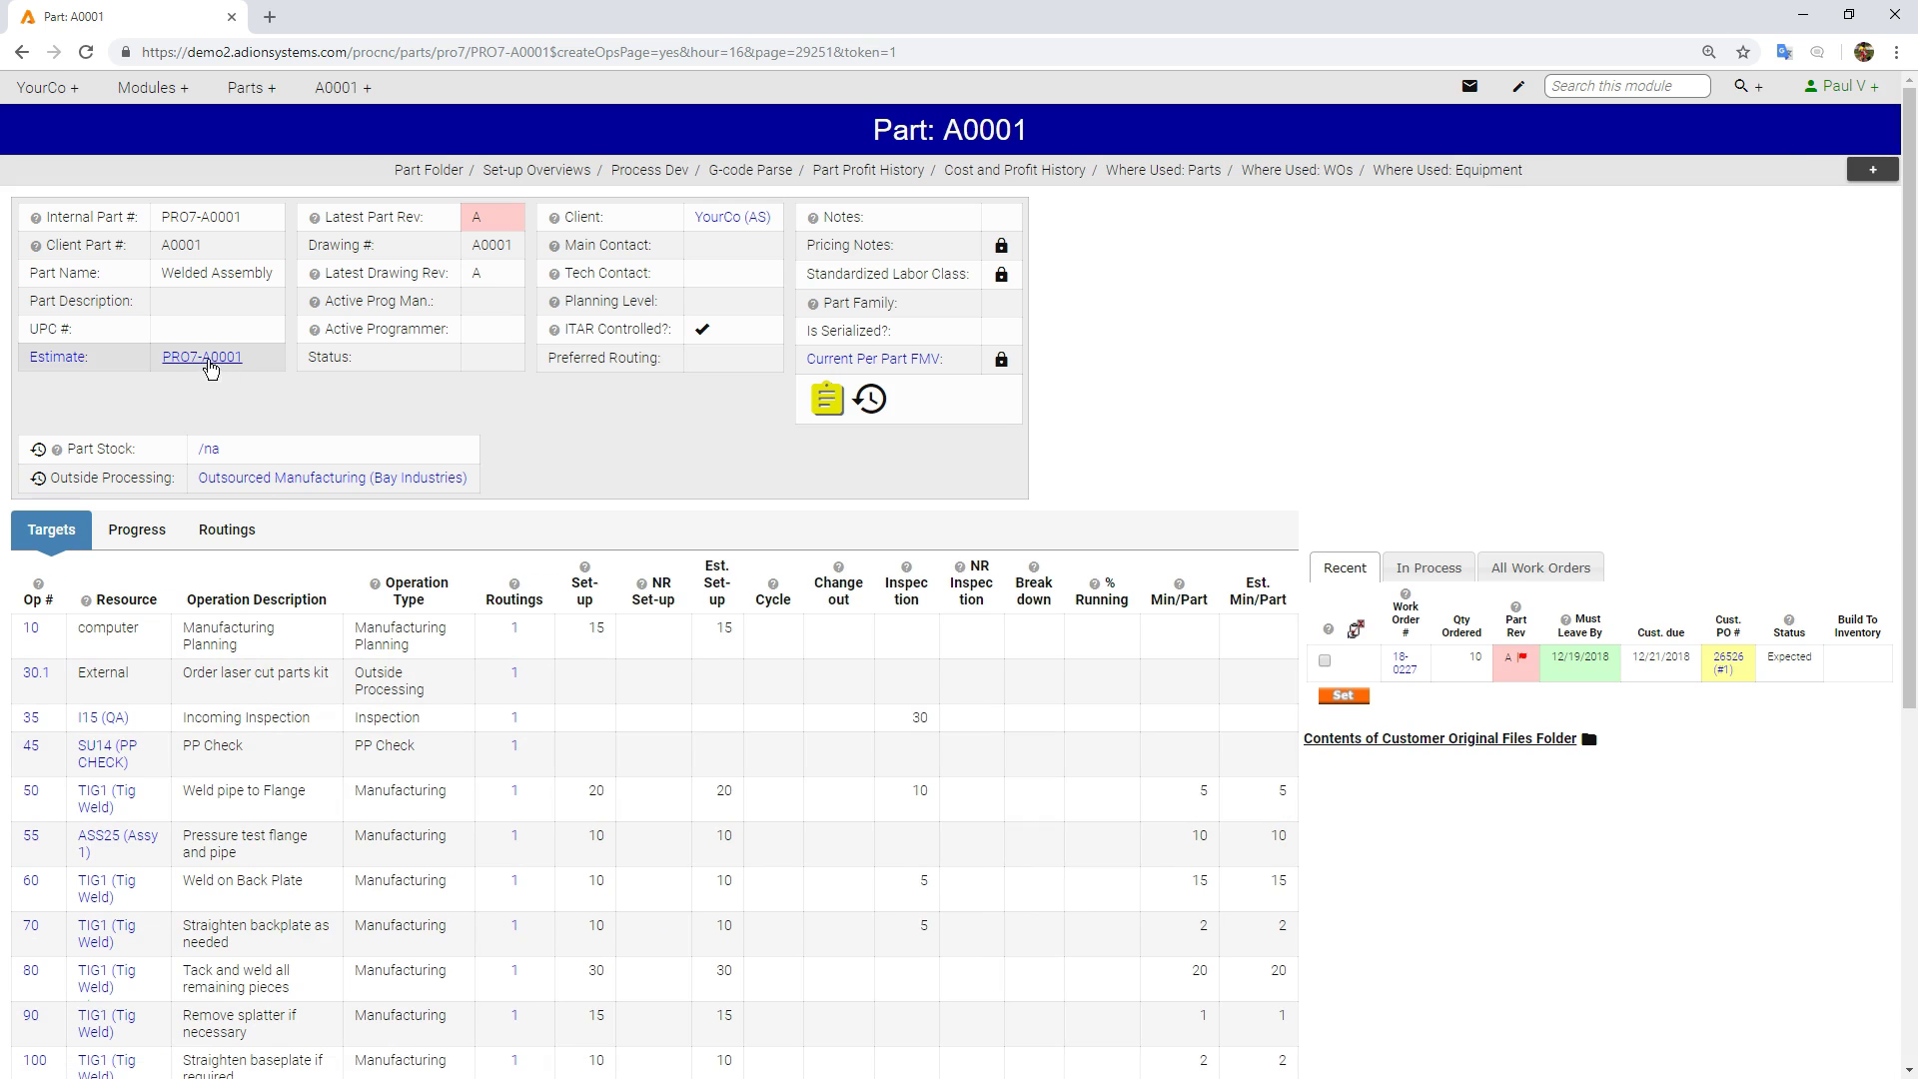
mouse_move(217, 363)
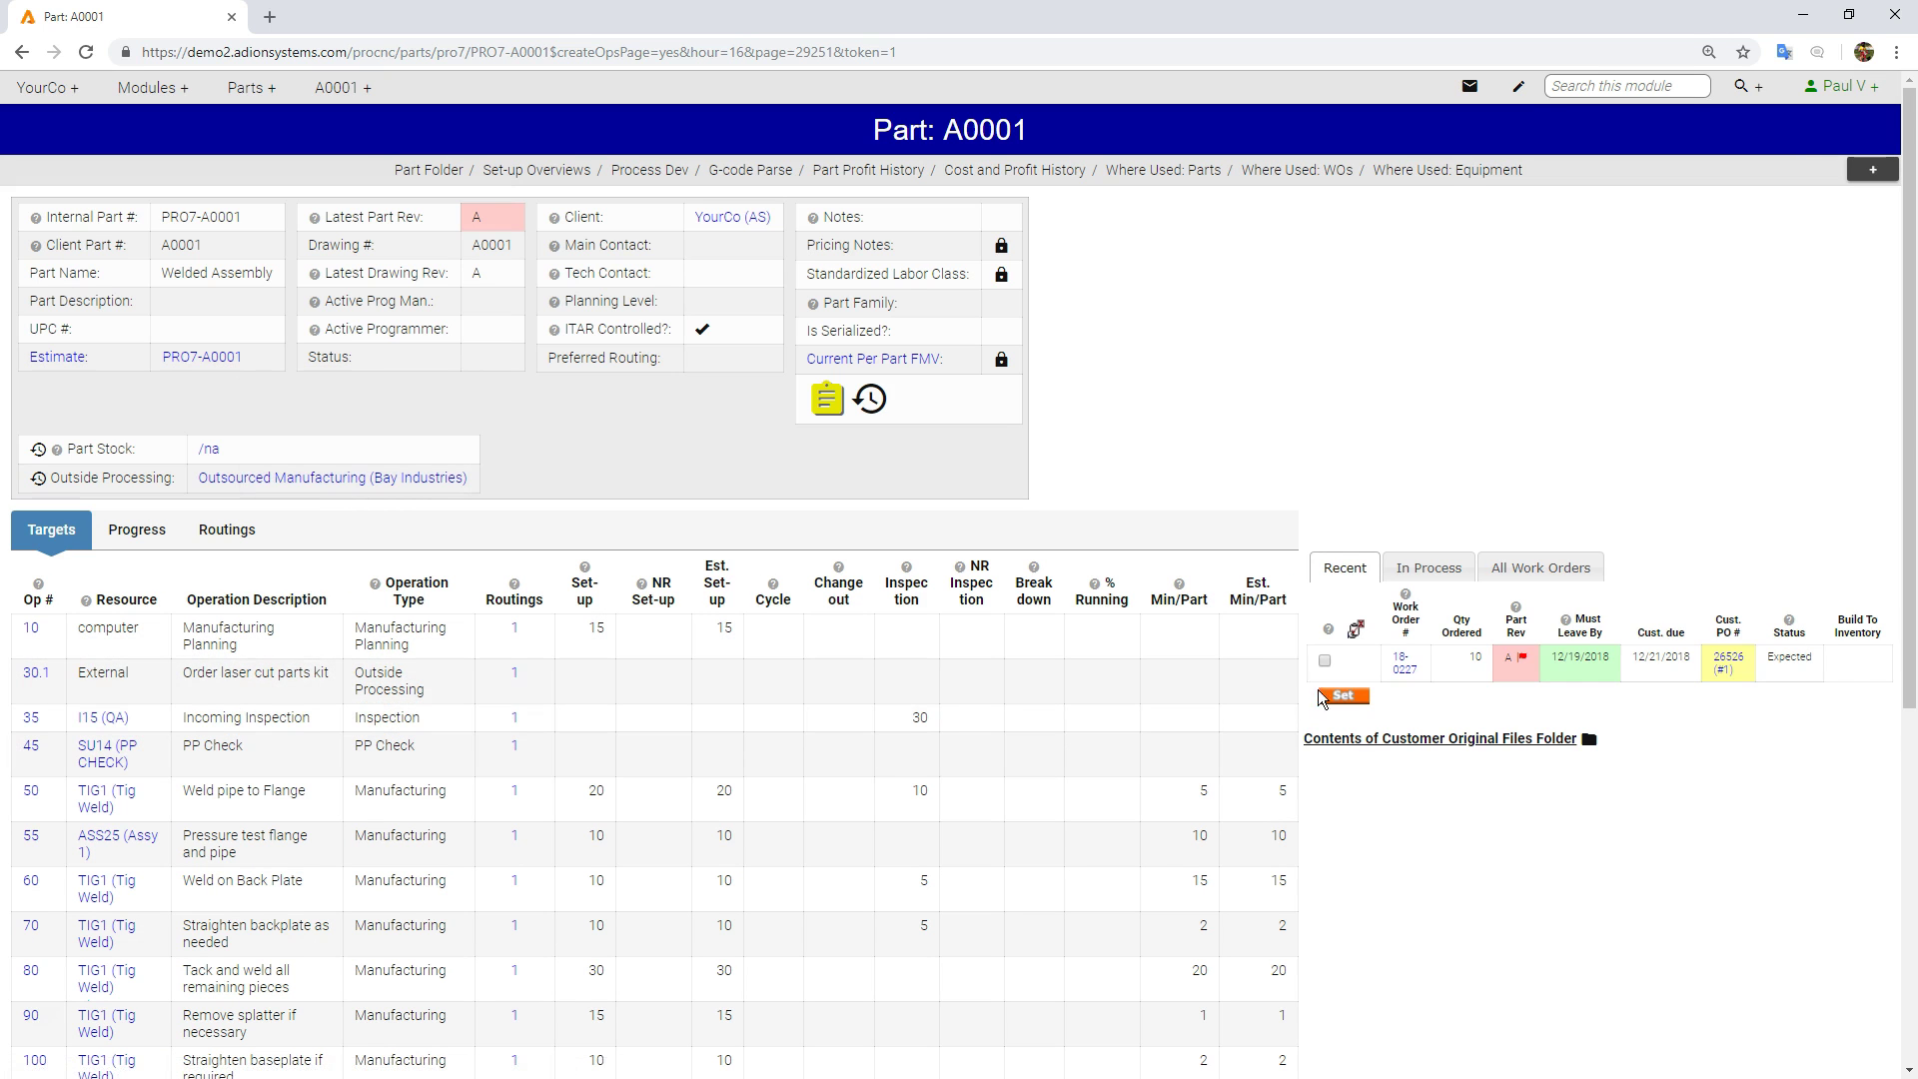
click(1396, 668)
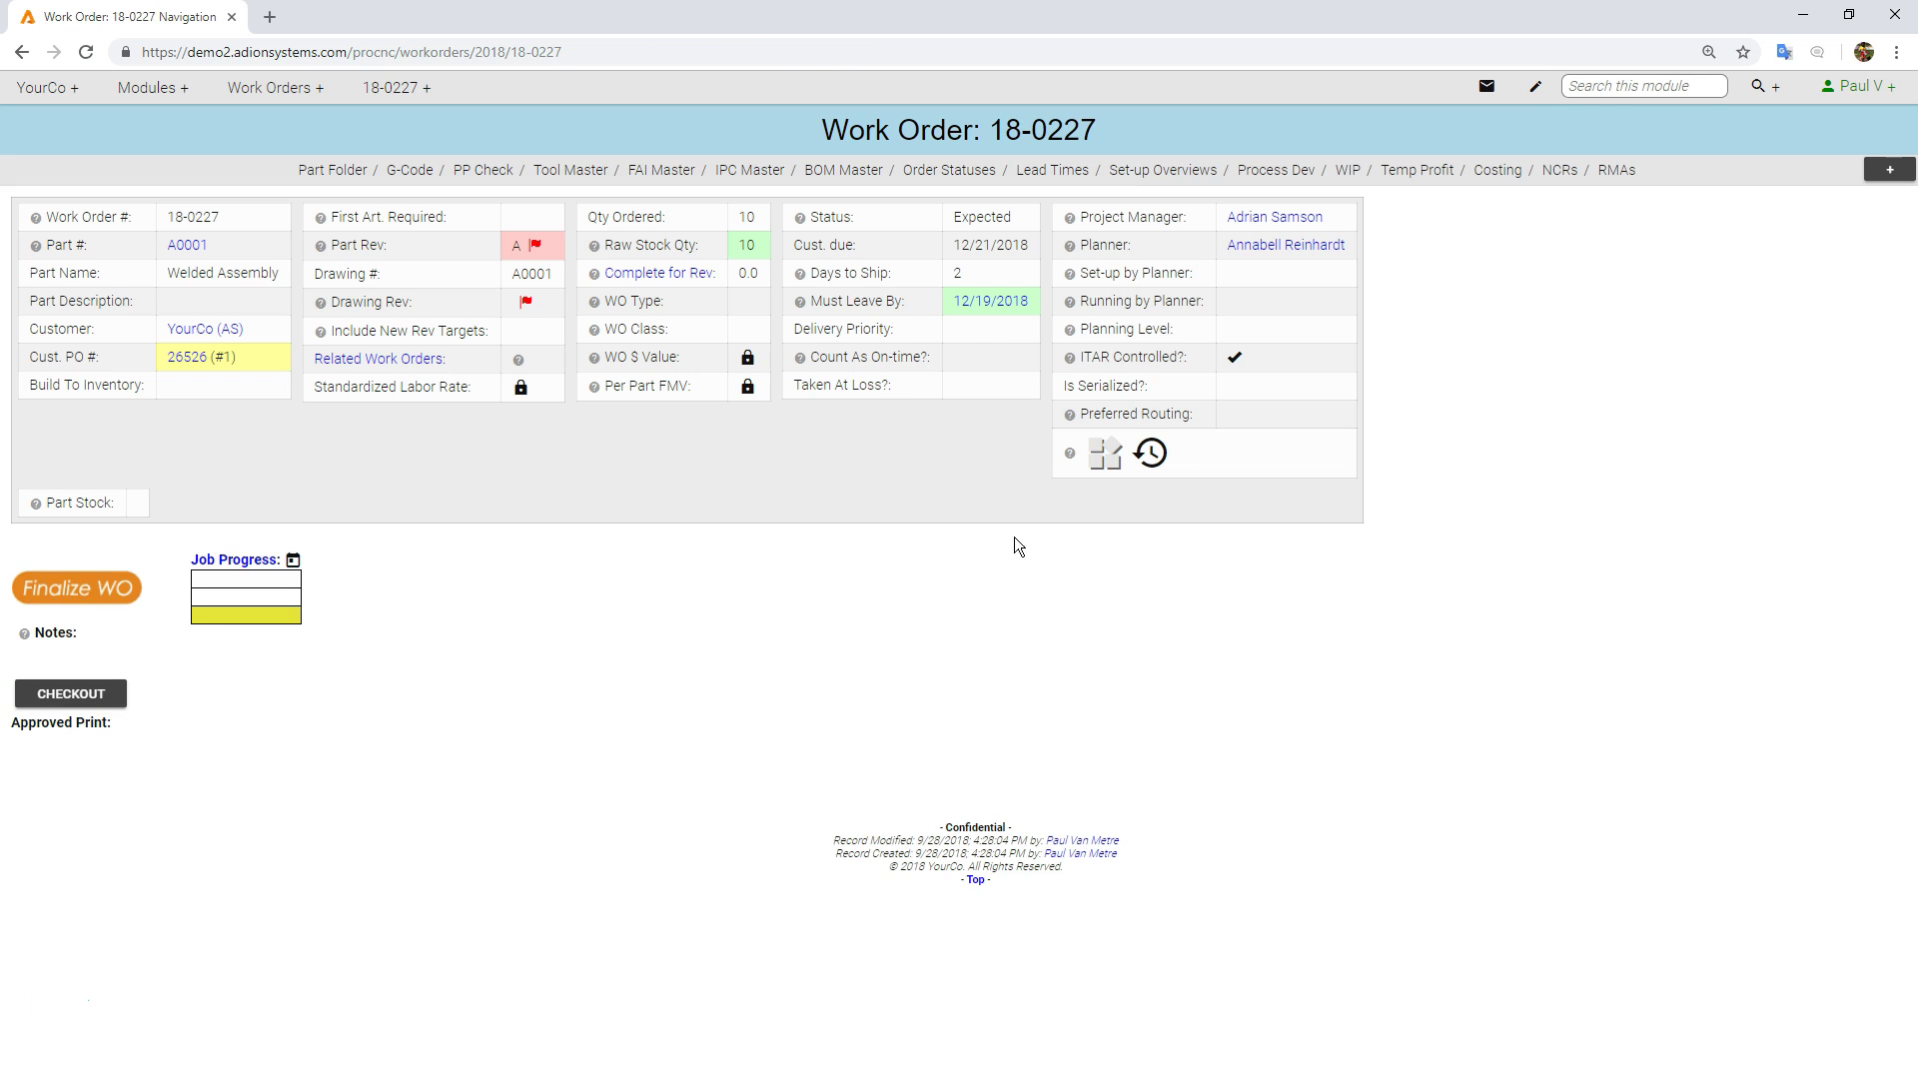
- Finalize the work order and review its 15-operation routing, ops 10 through 3000
click(96, 590)
scroll(494, 673, down, 2)
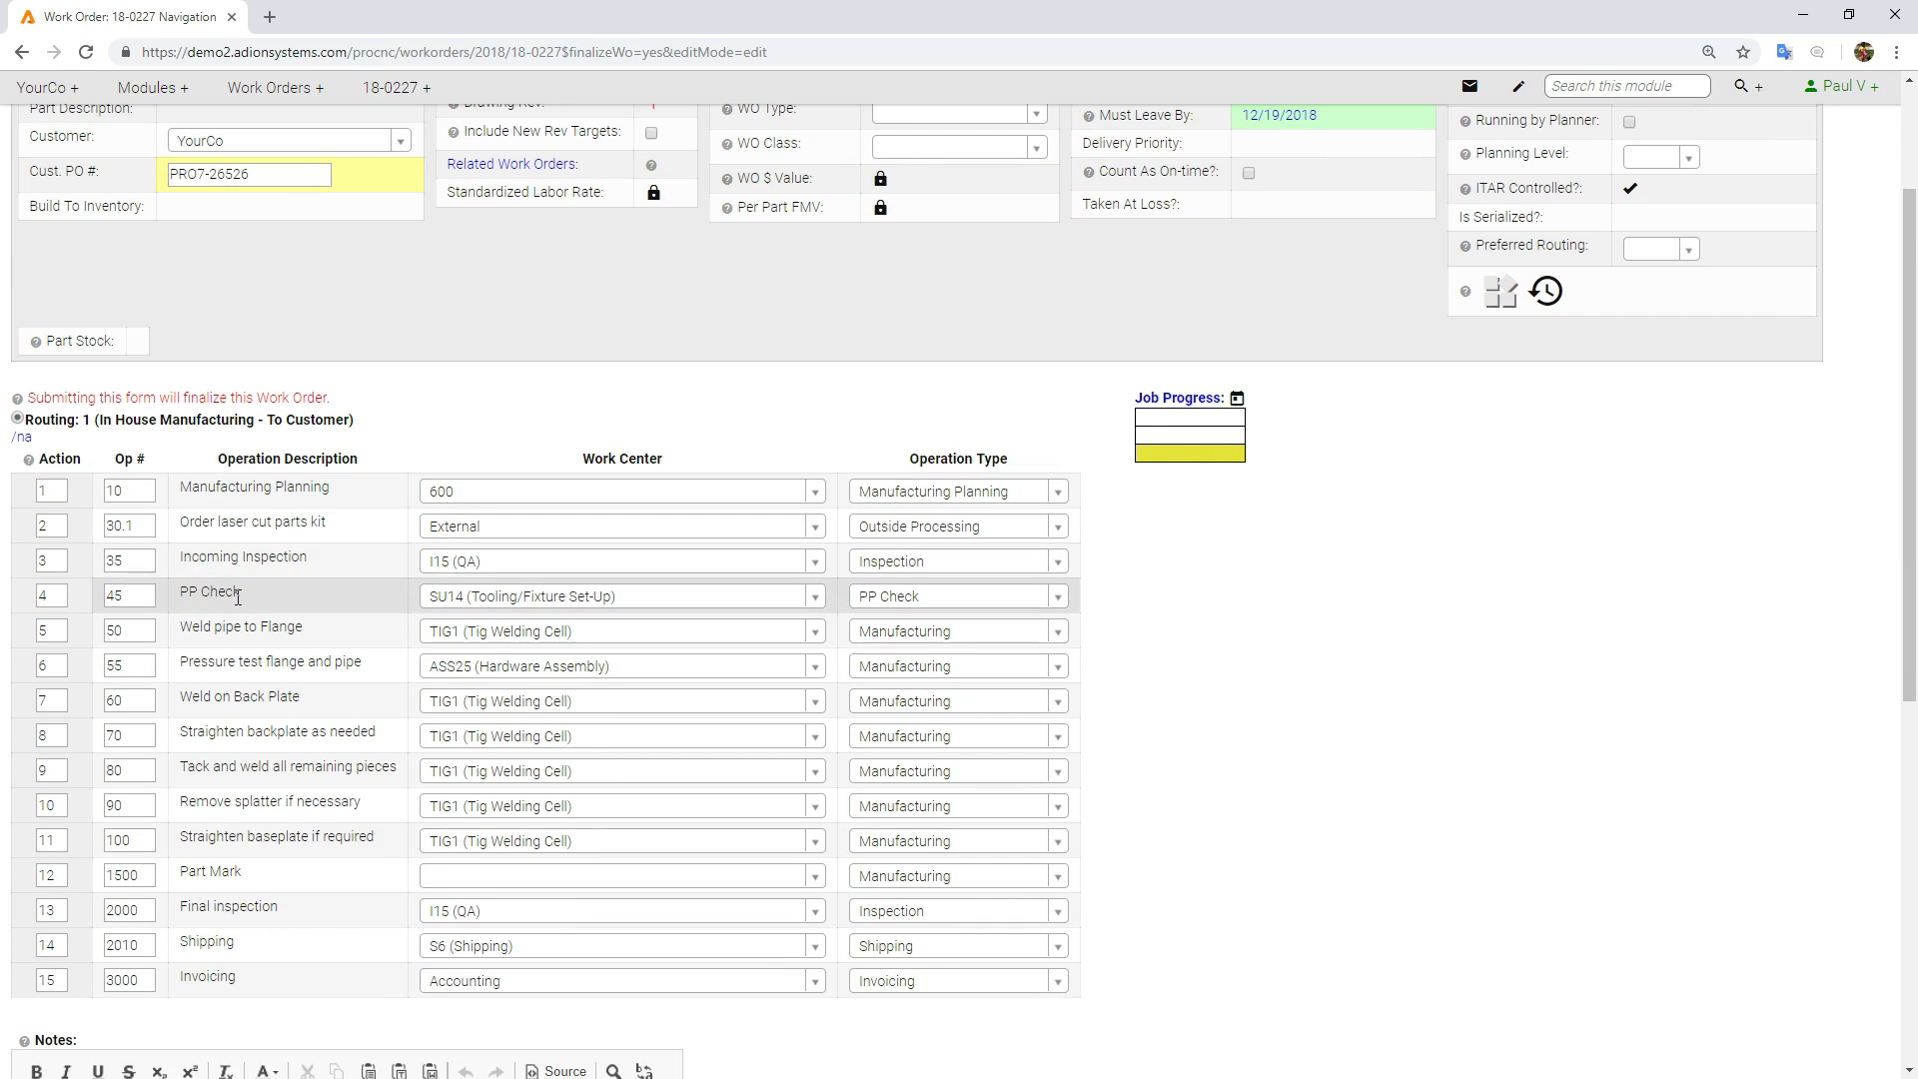
scroll(238, 597, down, 7)
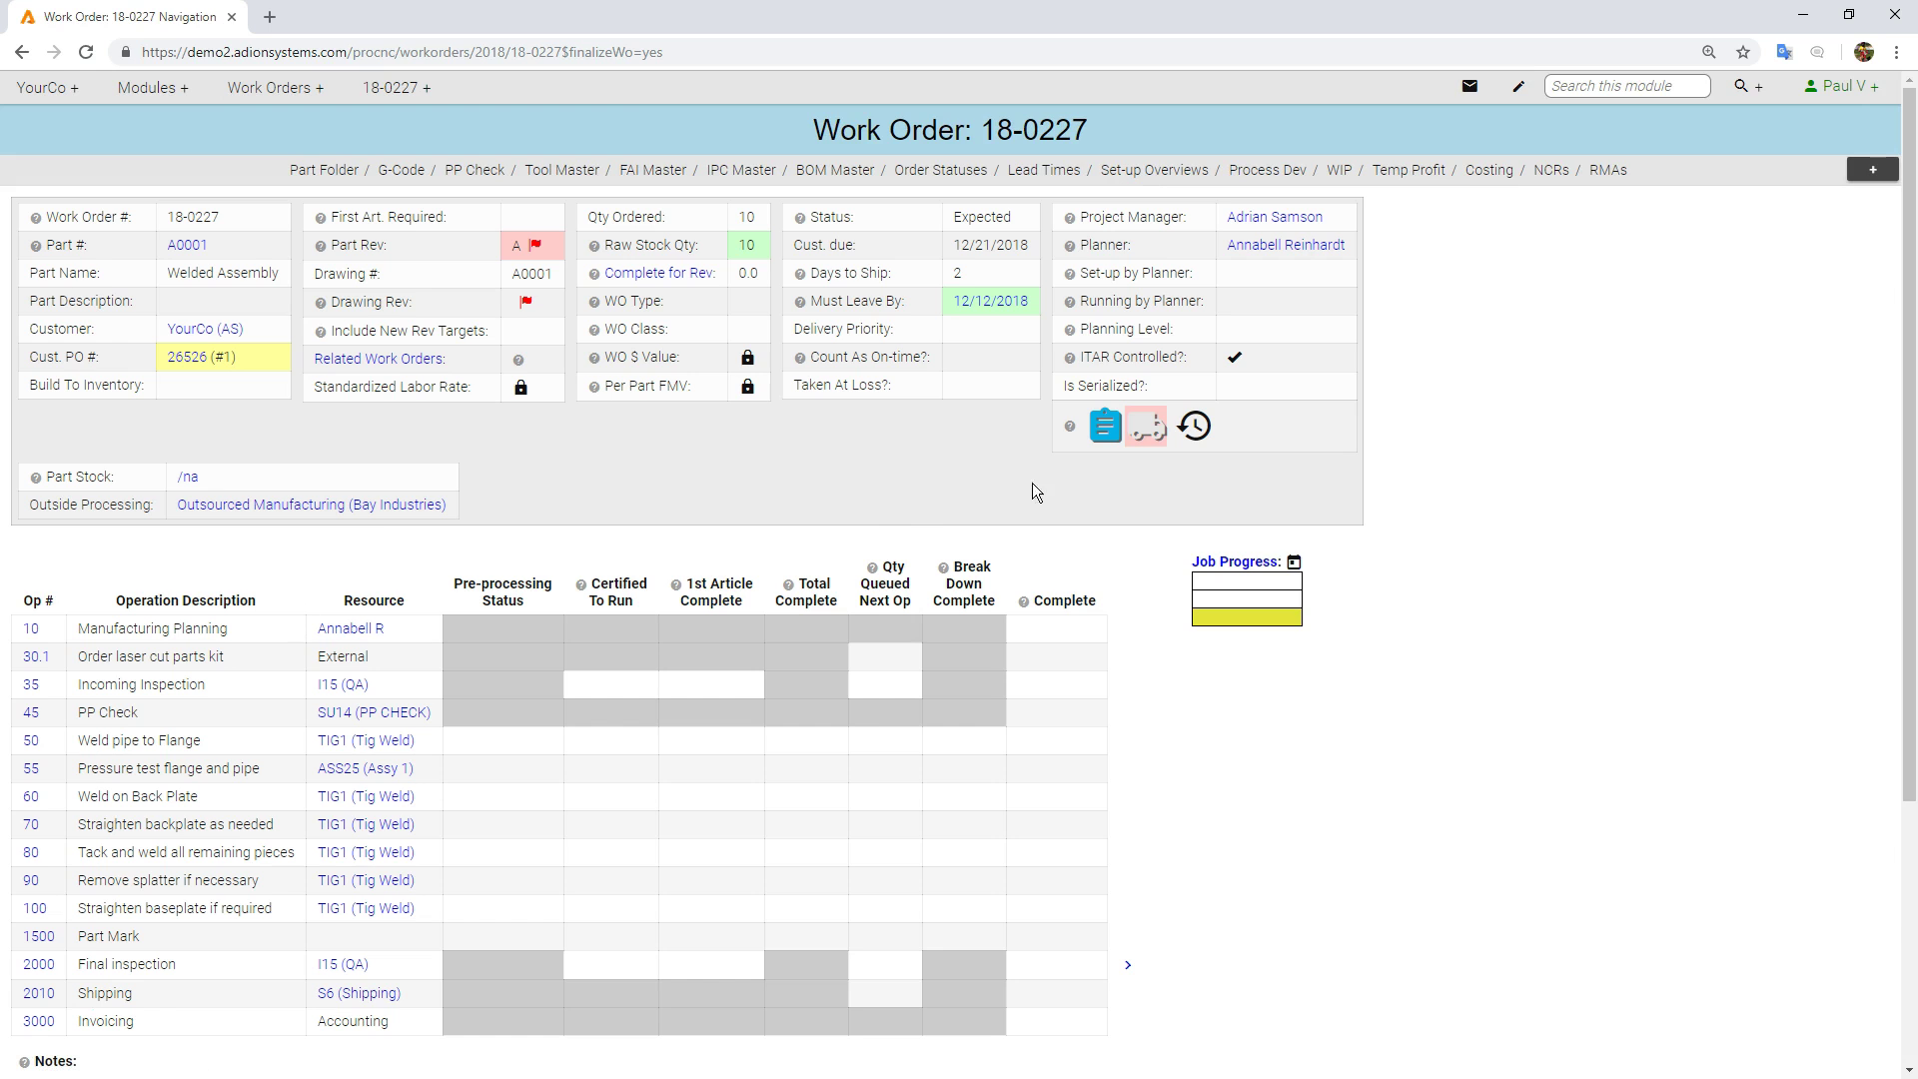
click(1105, 435)
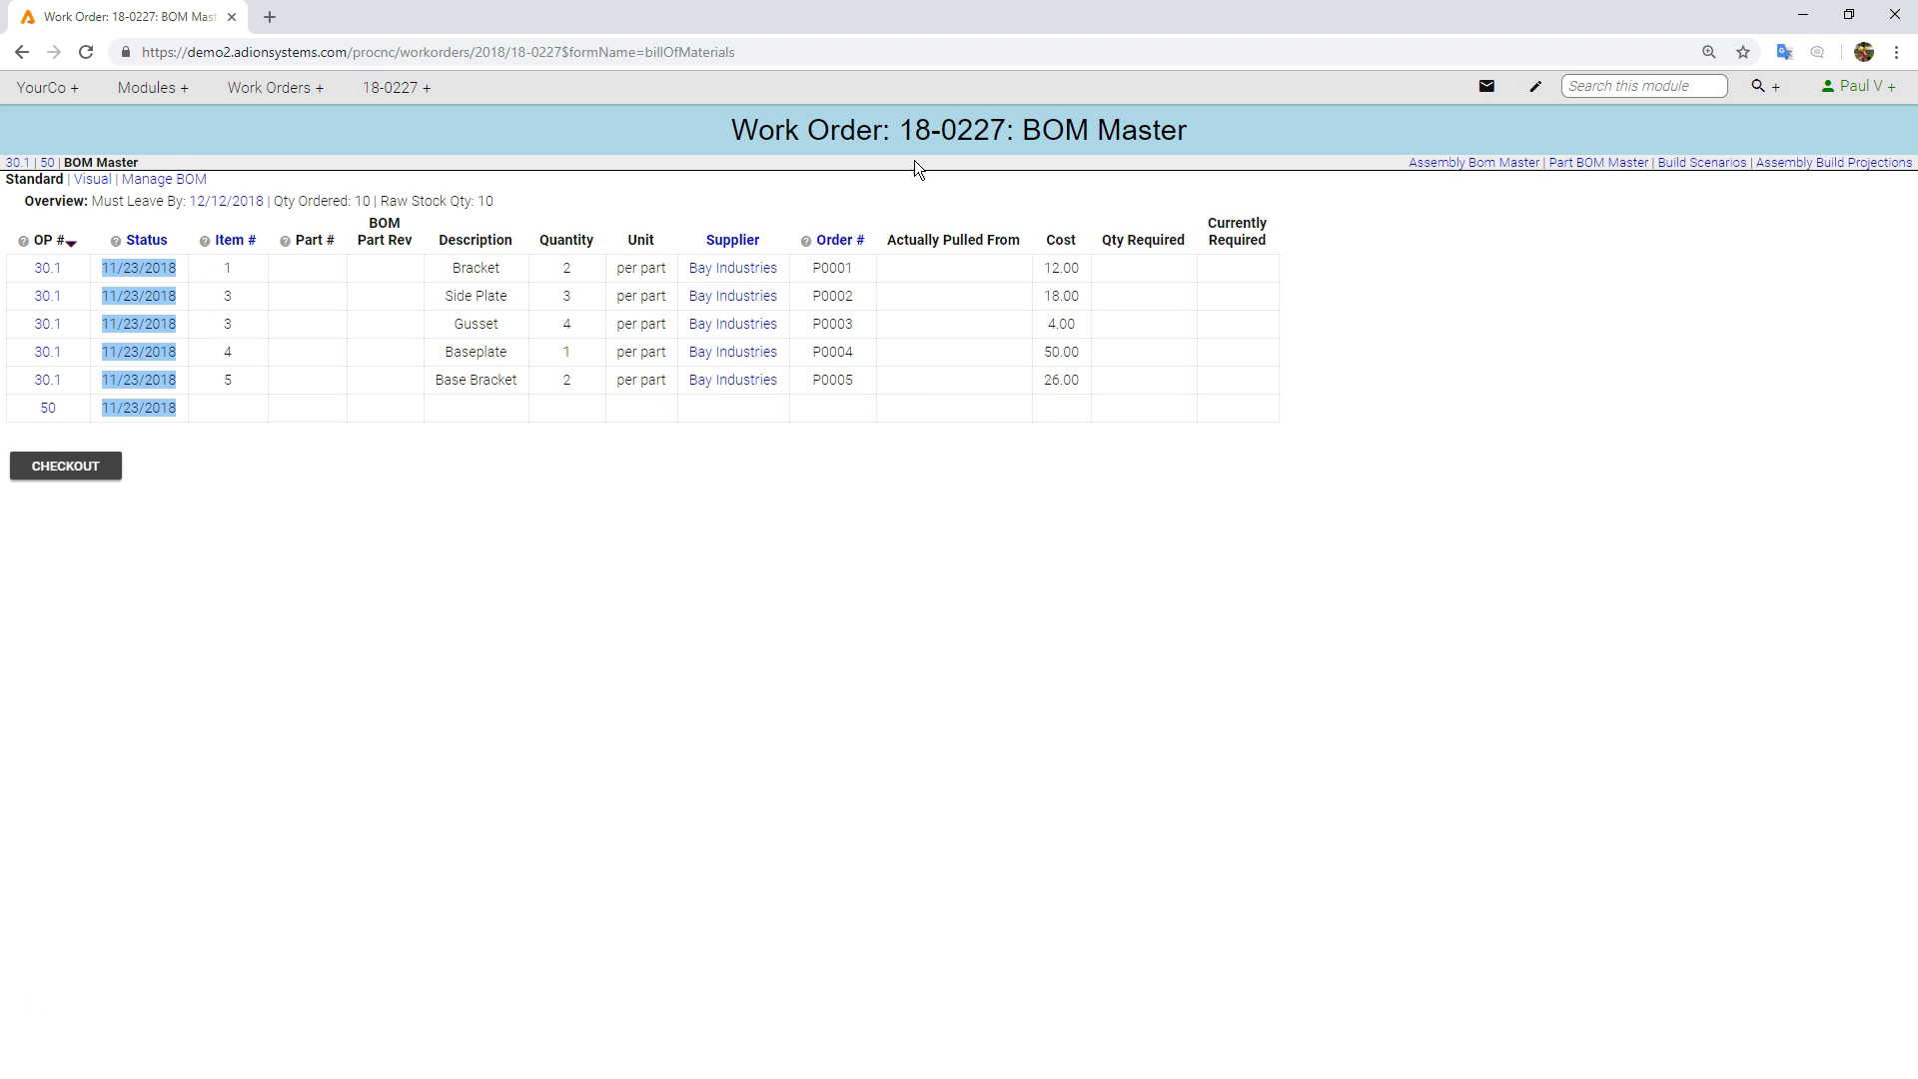
click(943, 131)
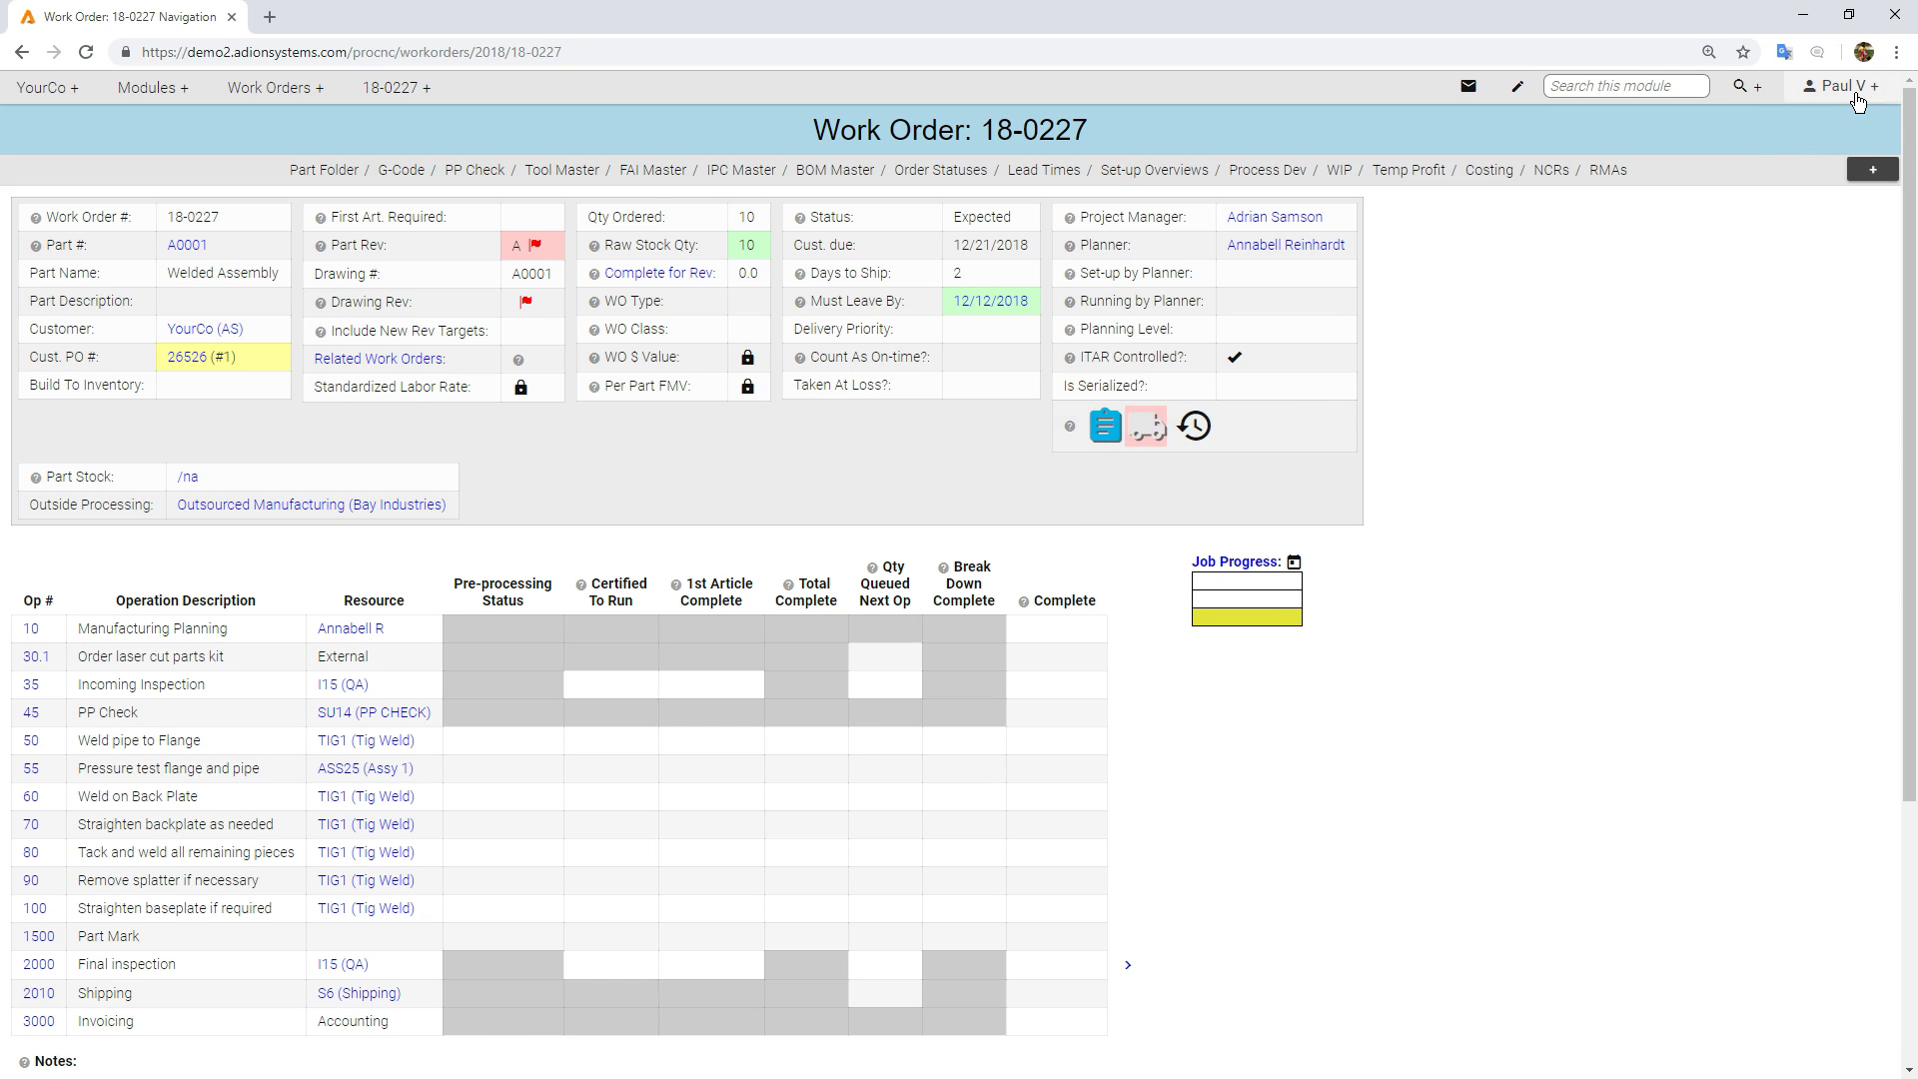
- Add the work order to the active Envision work order cart
mouse_move(1858, 101)
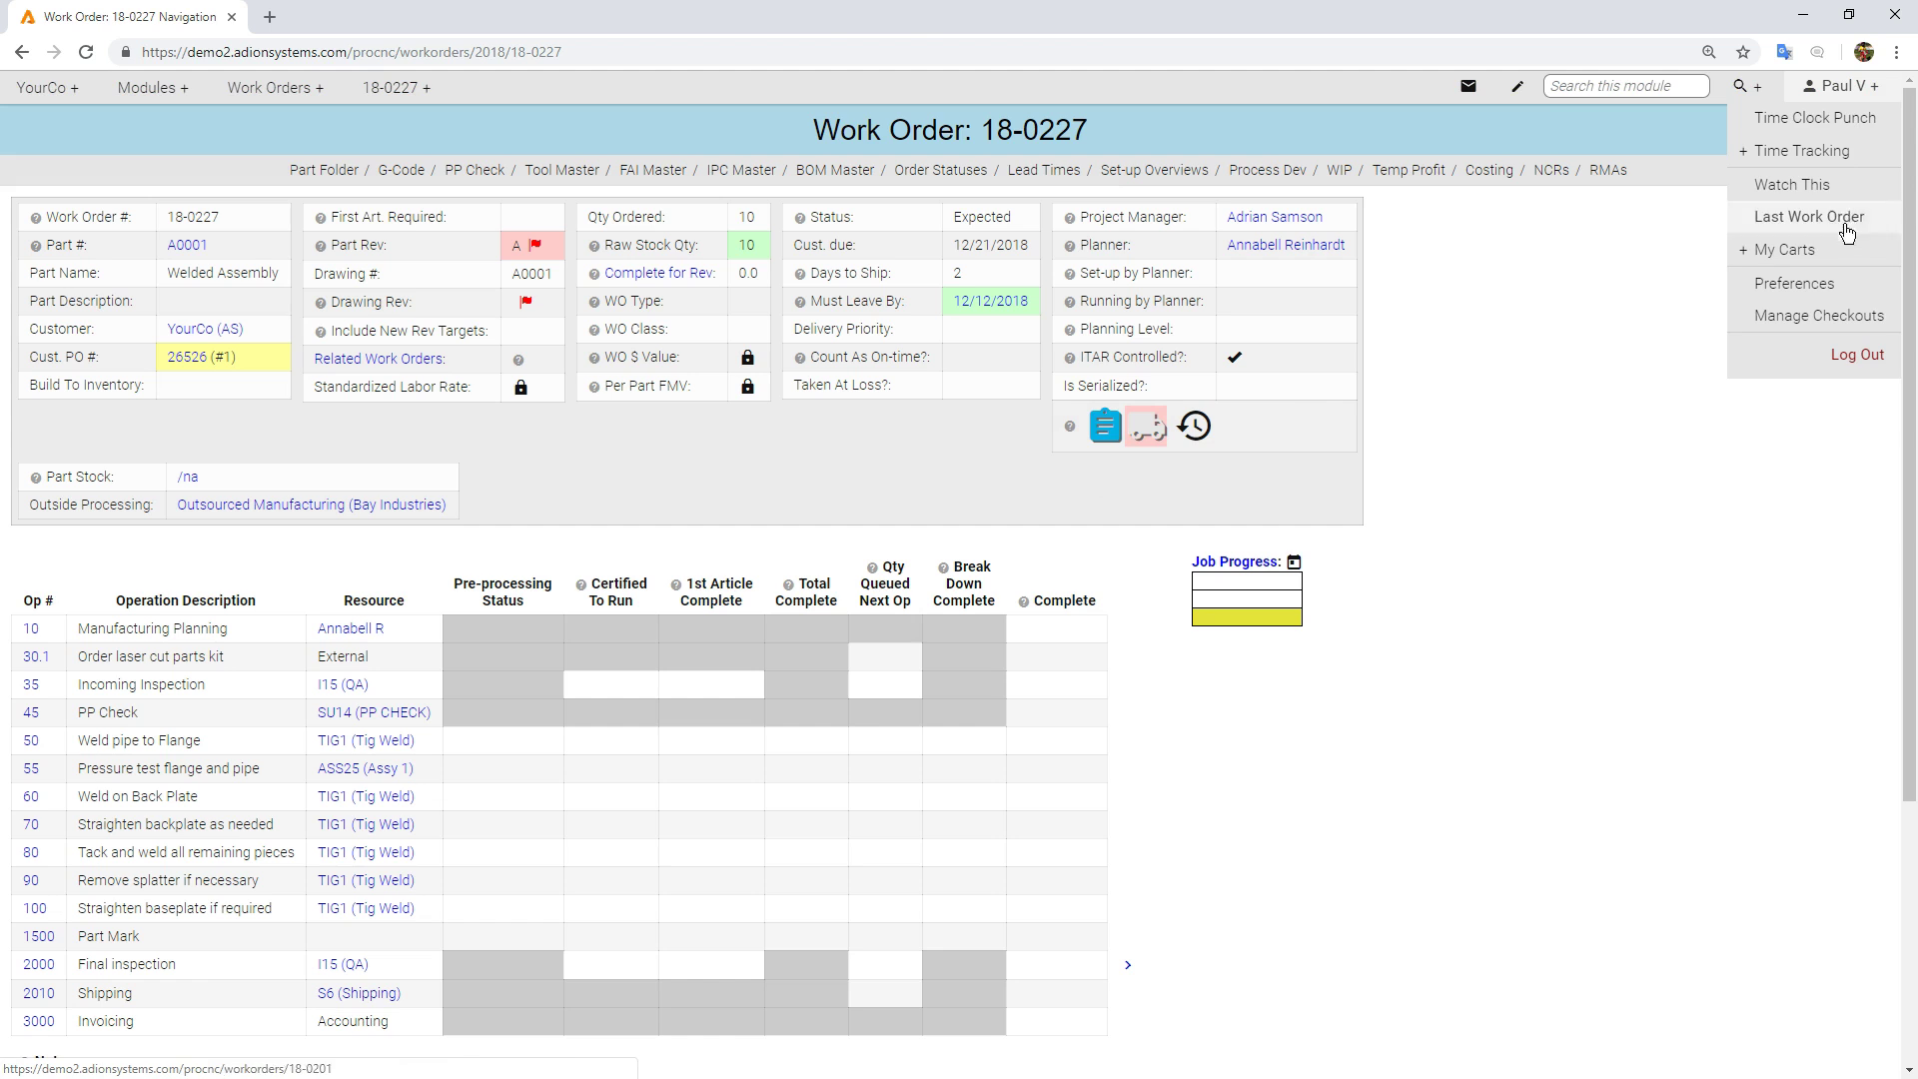
mouse_move(1829, 258)
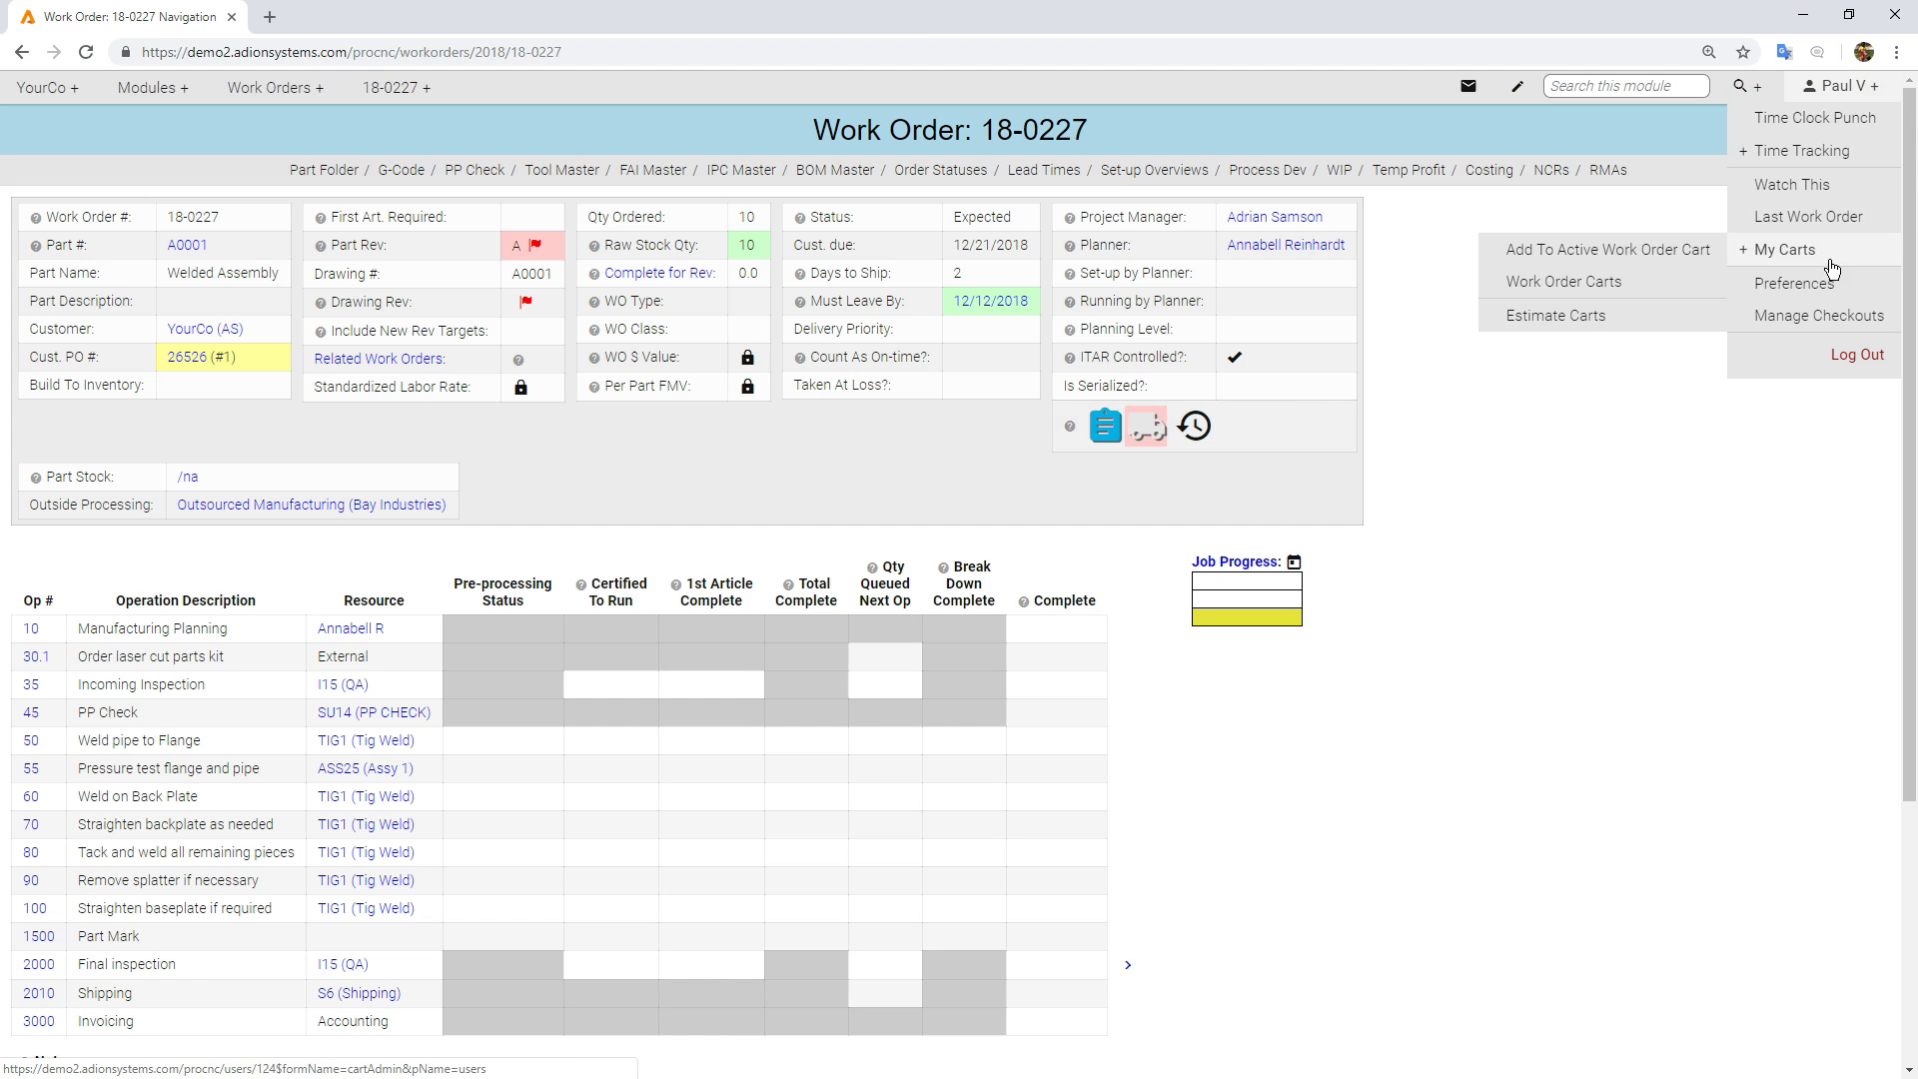
click(1652, 258)
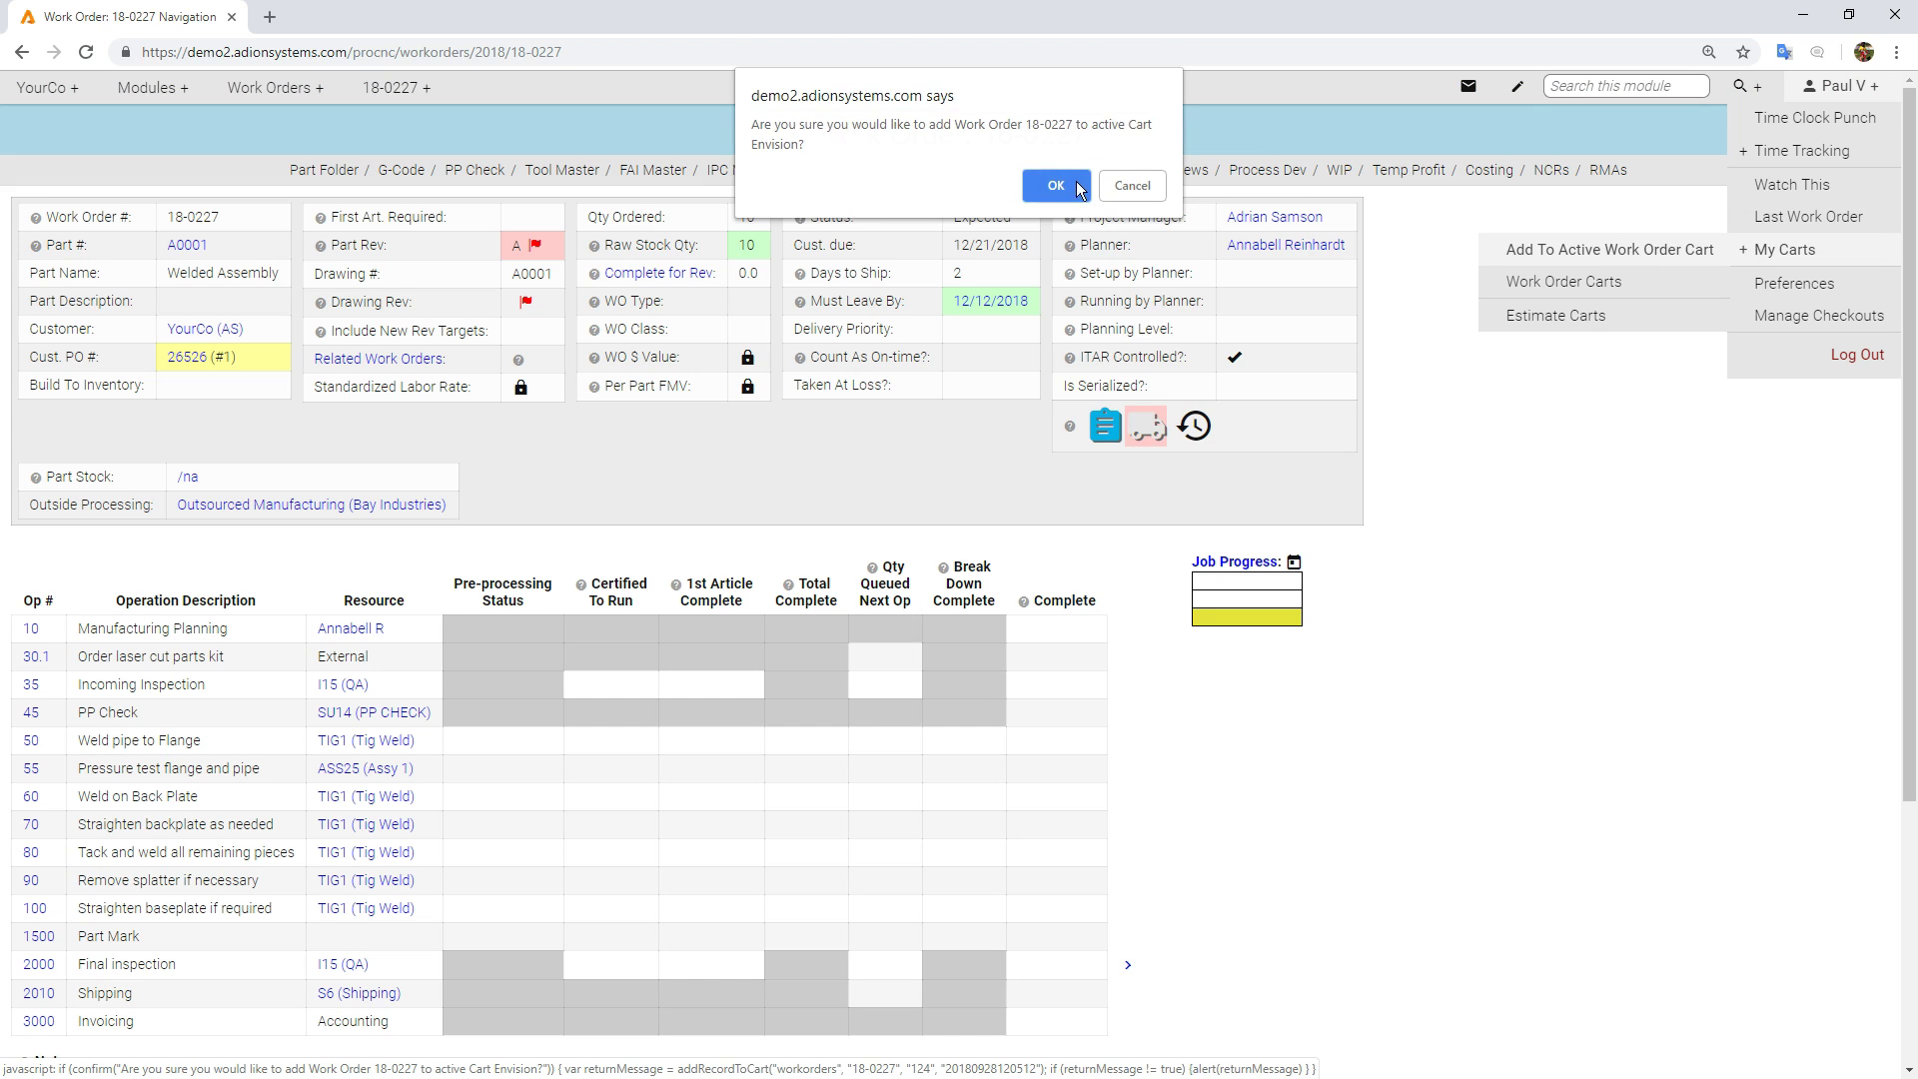
click(1056, 186)
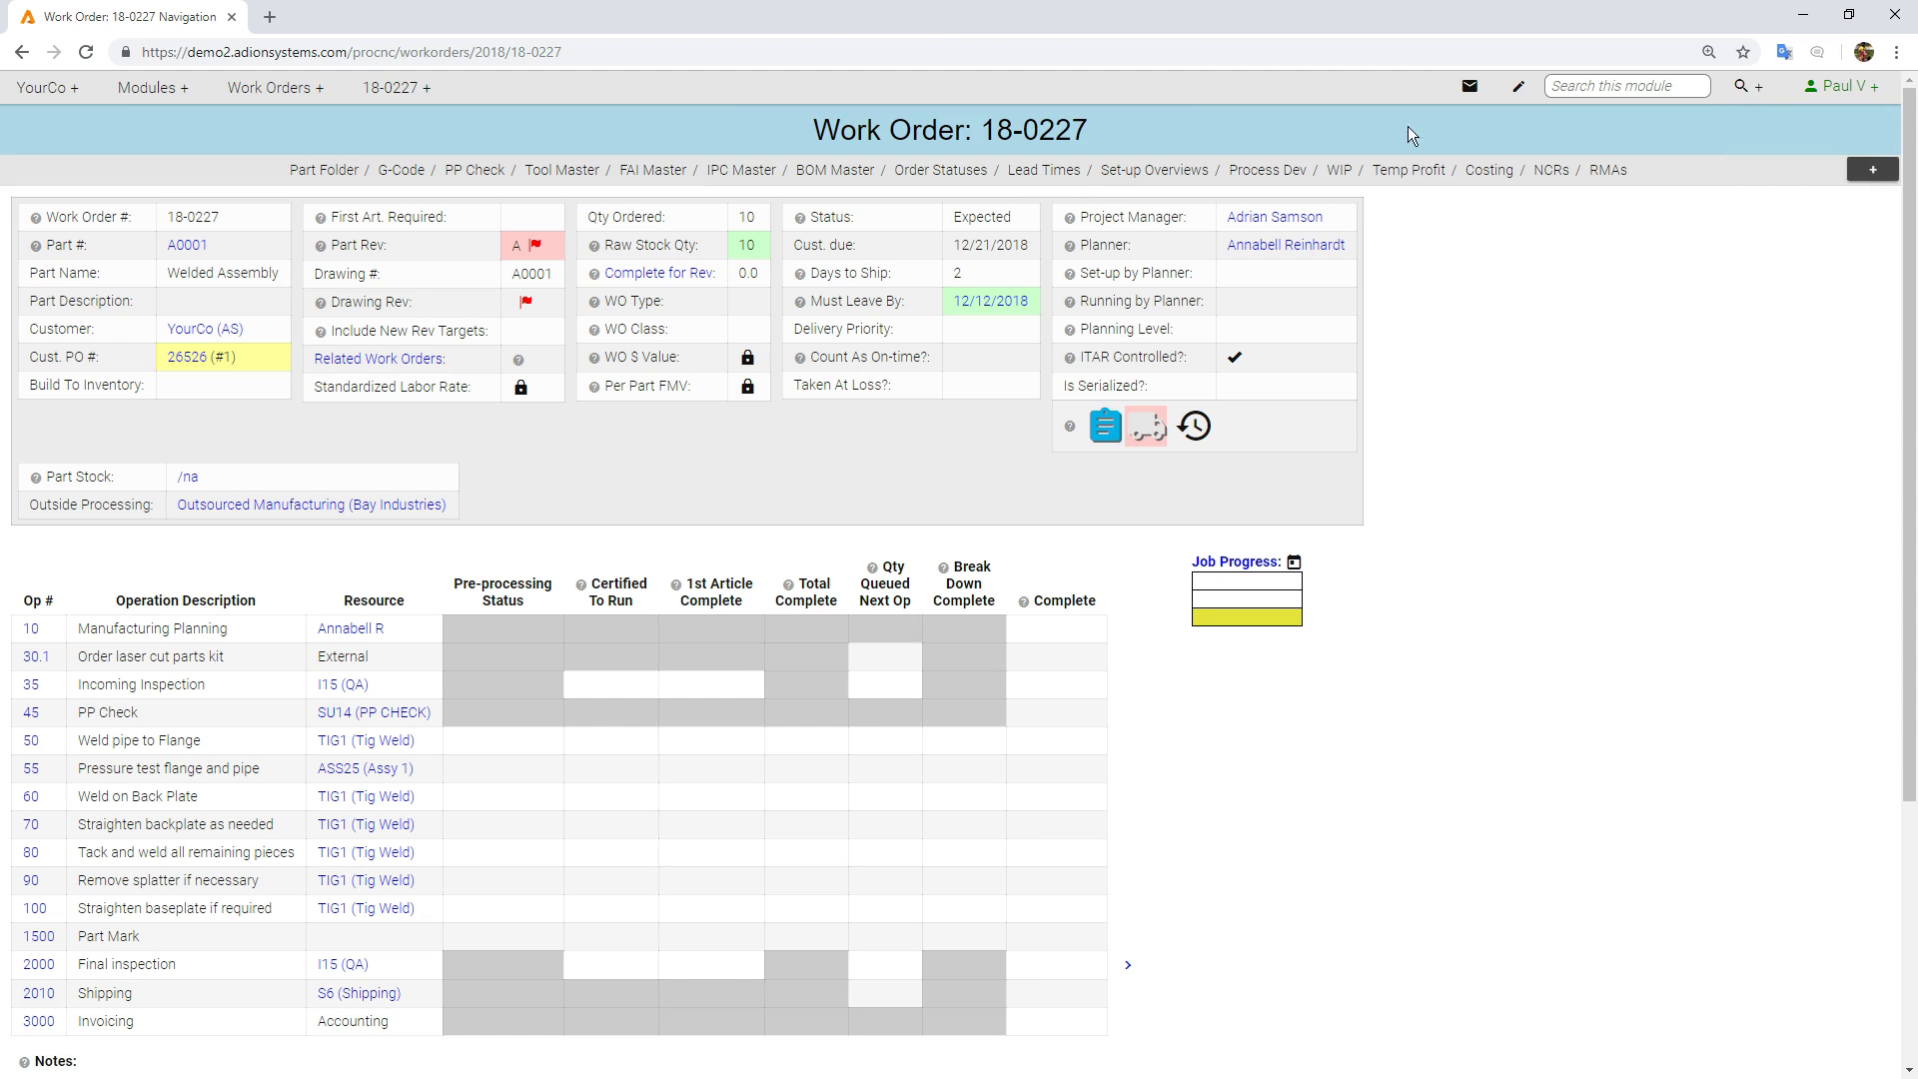
- Bring up the Work Order Carts list from the My Carts menu
mouse_move(1843, 87)
mouse_move(1789, 250)
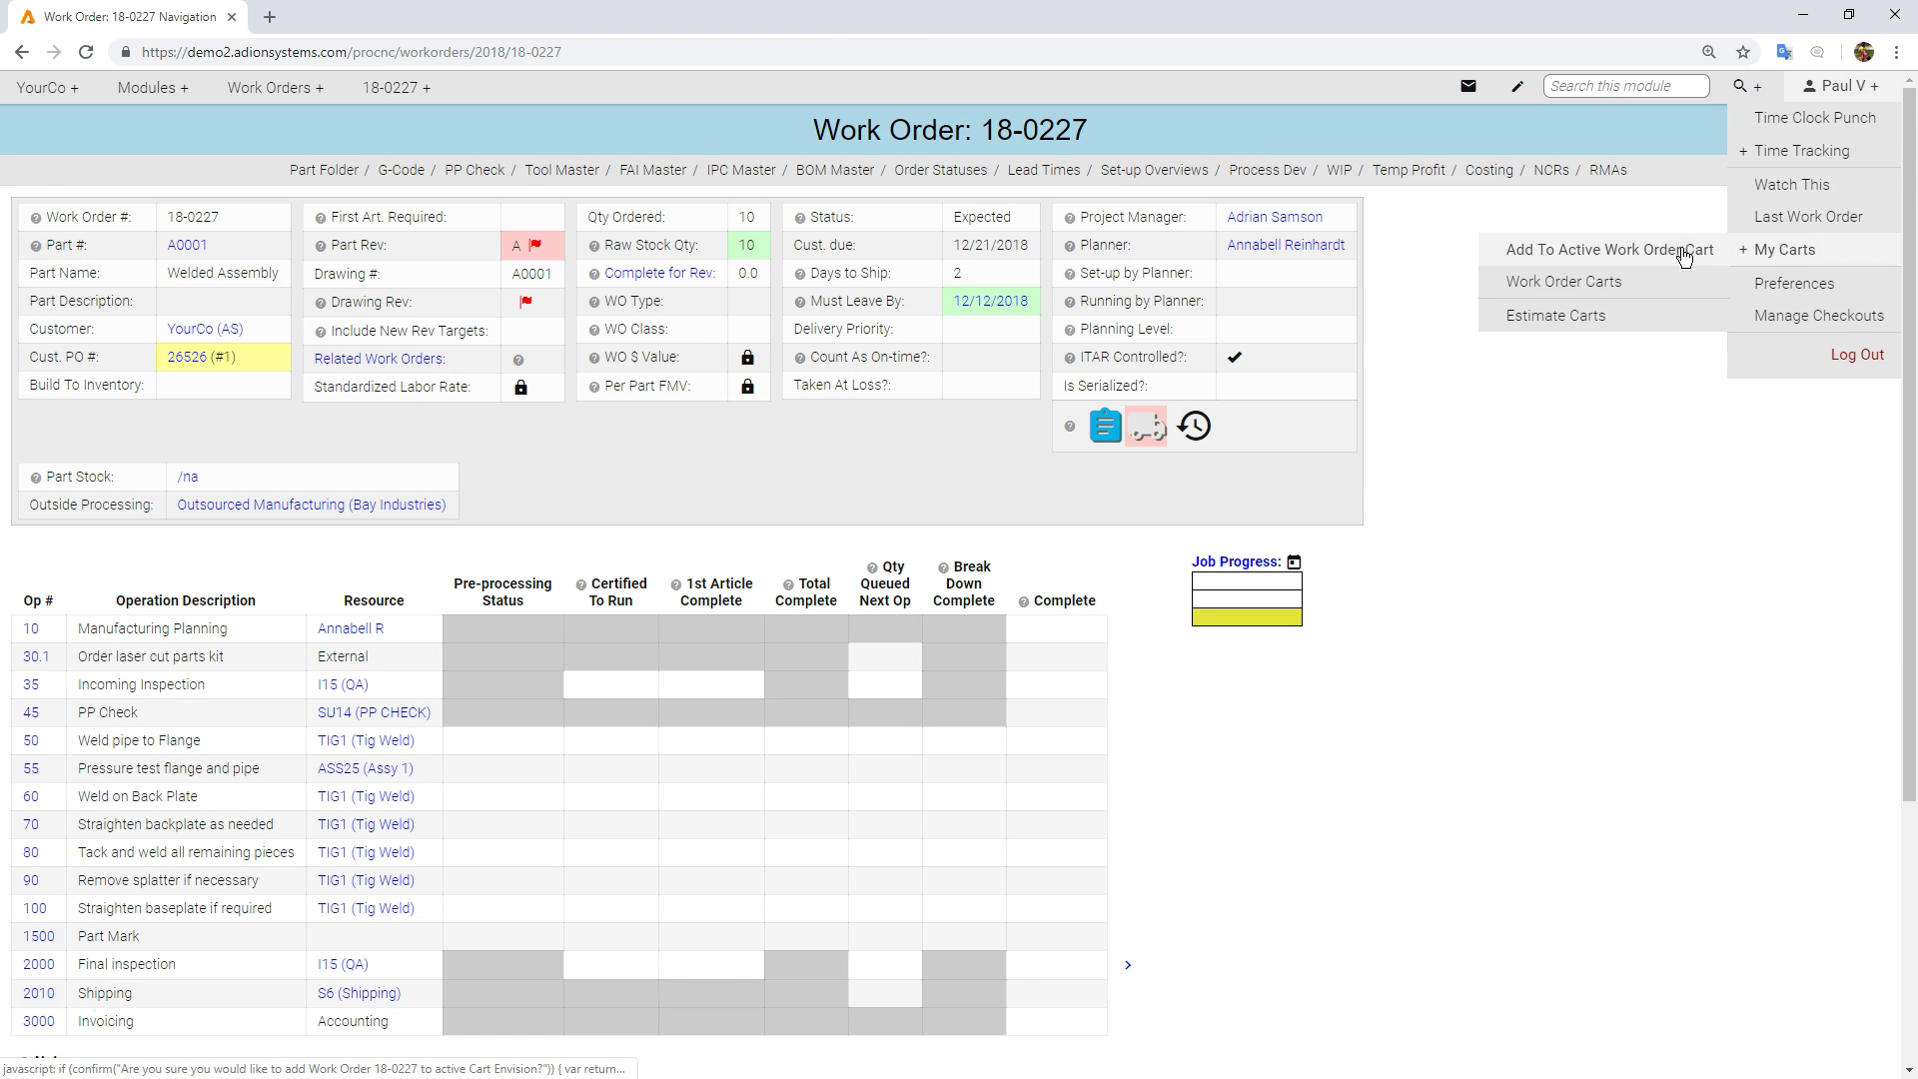
click(1588, 284)
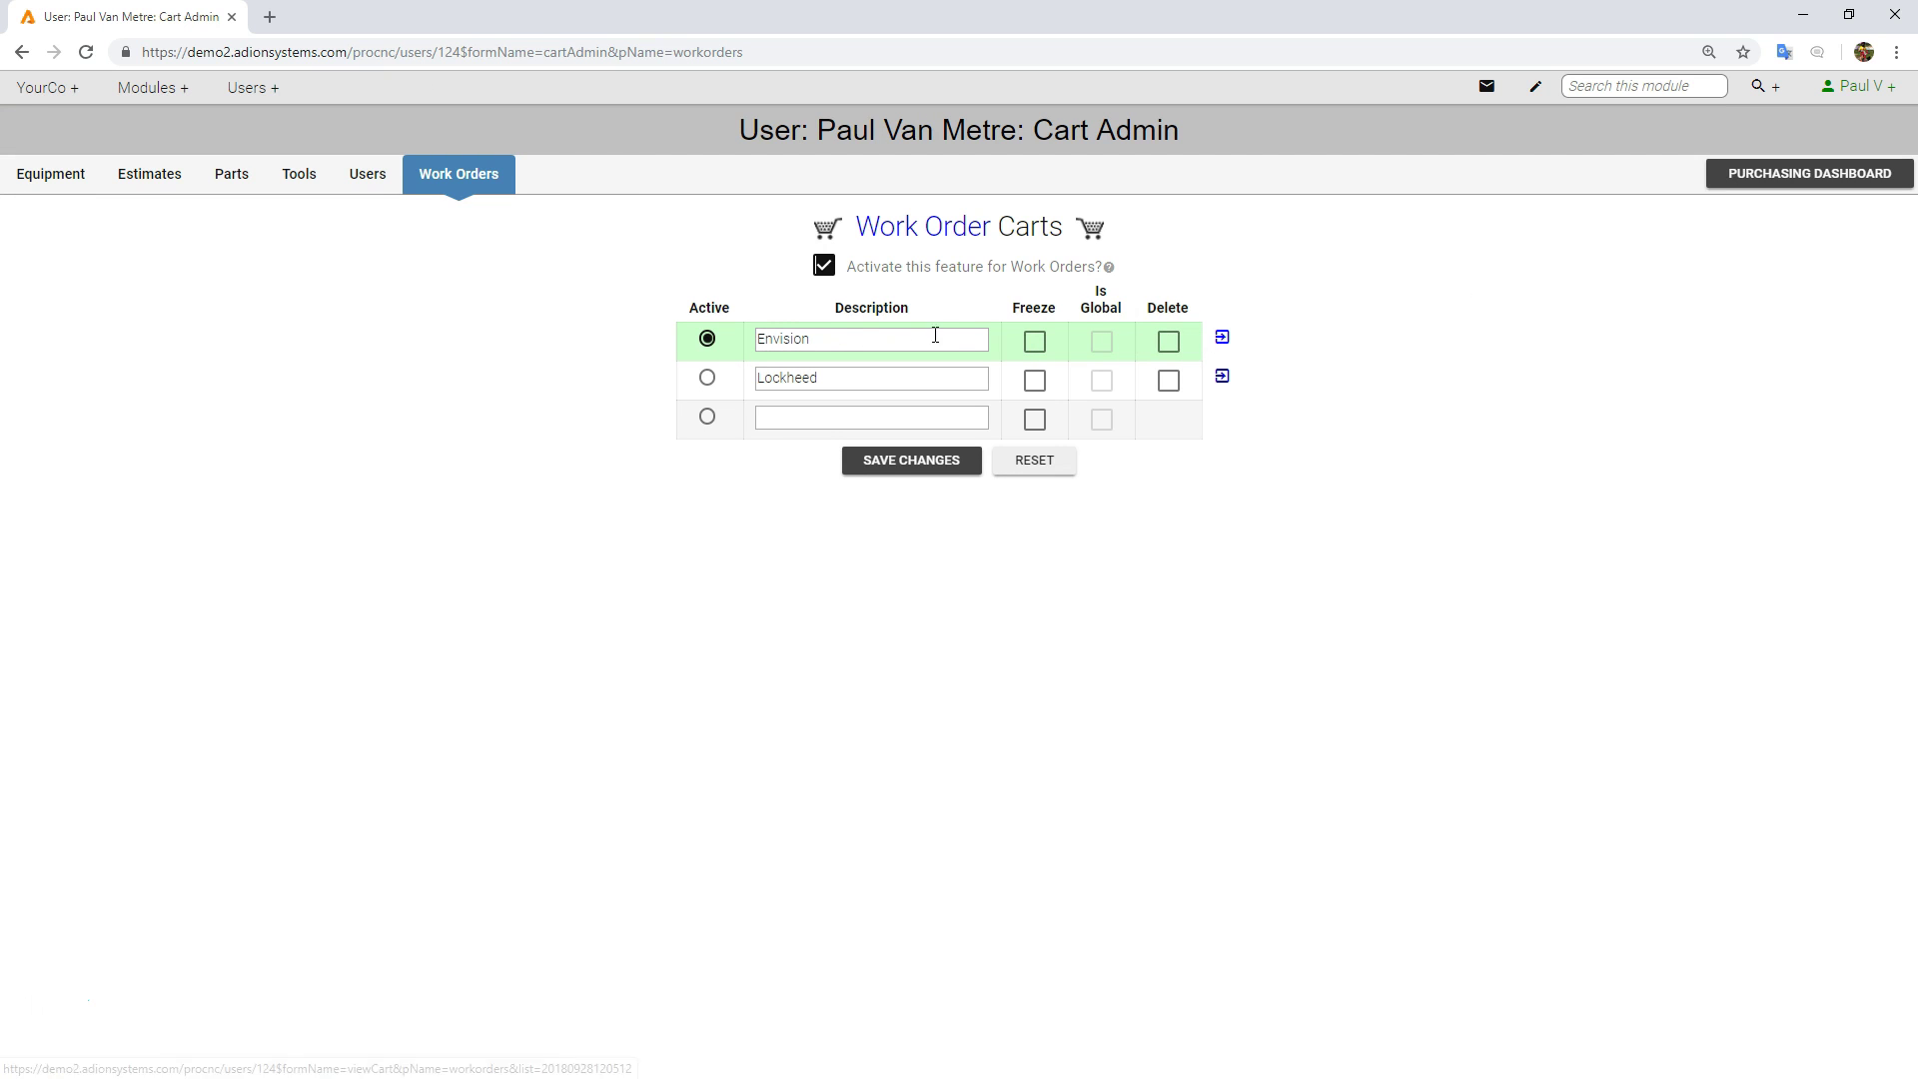
- Open the Envision cart and start COTS BOM purchasing for parts P0001–P0005
click(1222, 337)
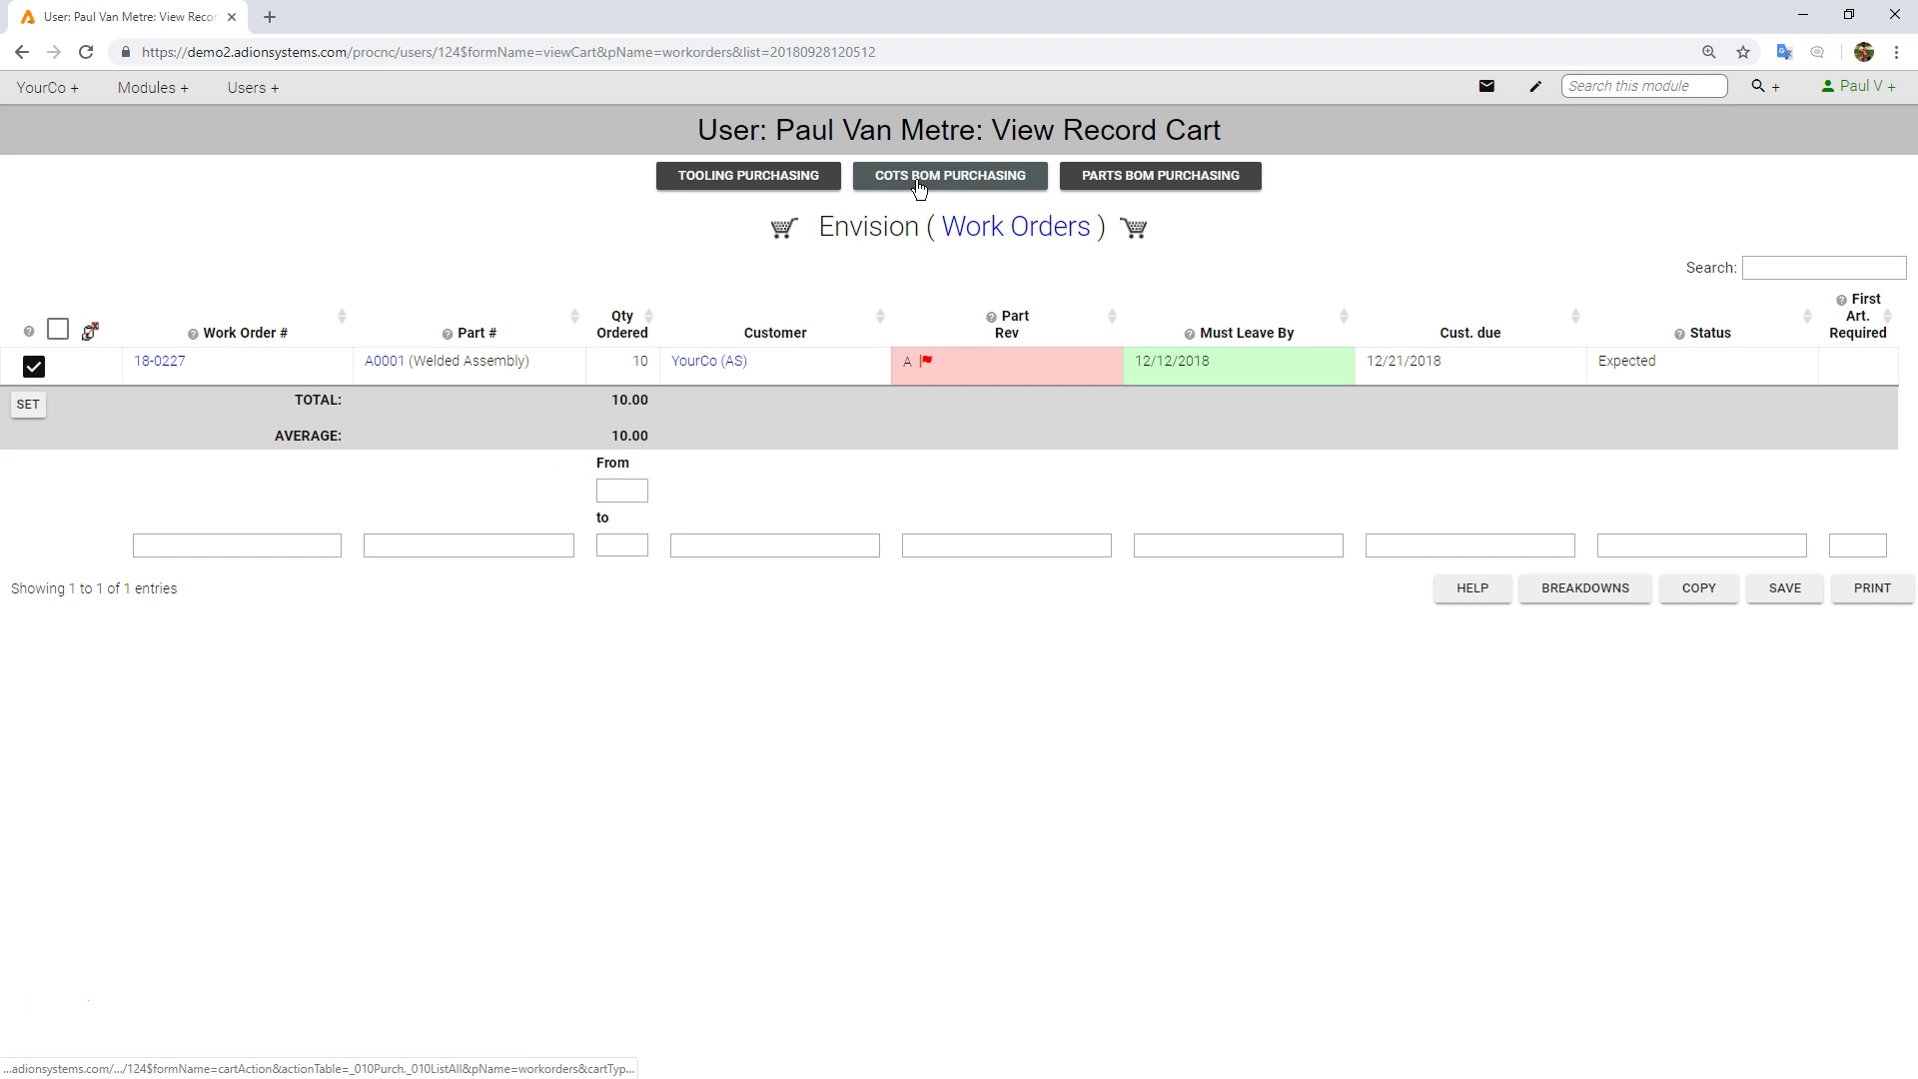
click(967, 180)
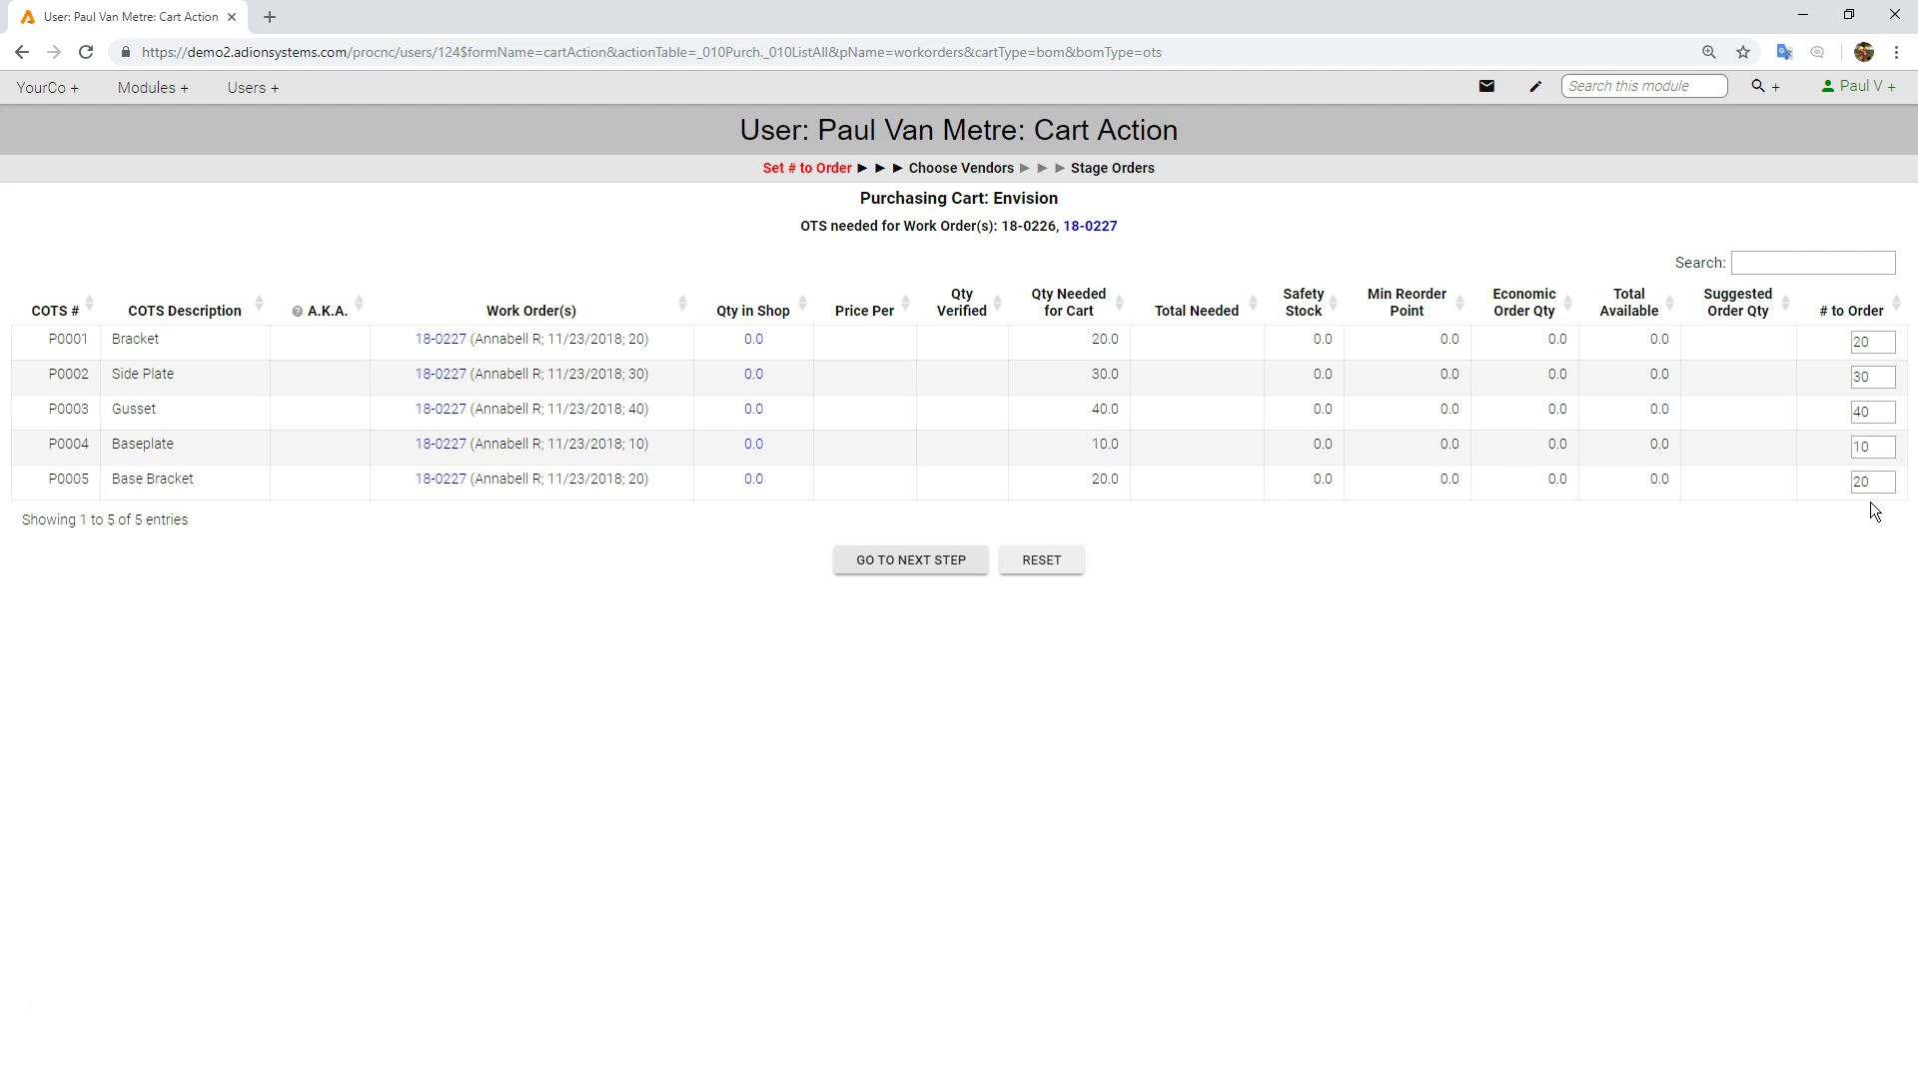
- Keep Bay Industries as the vendor for all five parts and advance the cart to Stage Orders
click(905, 564)
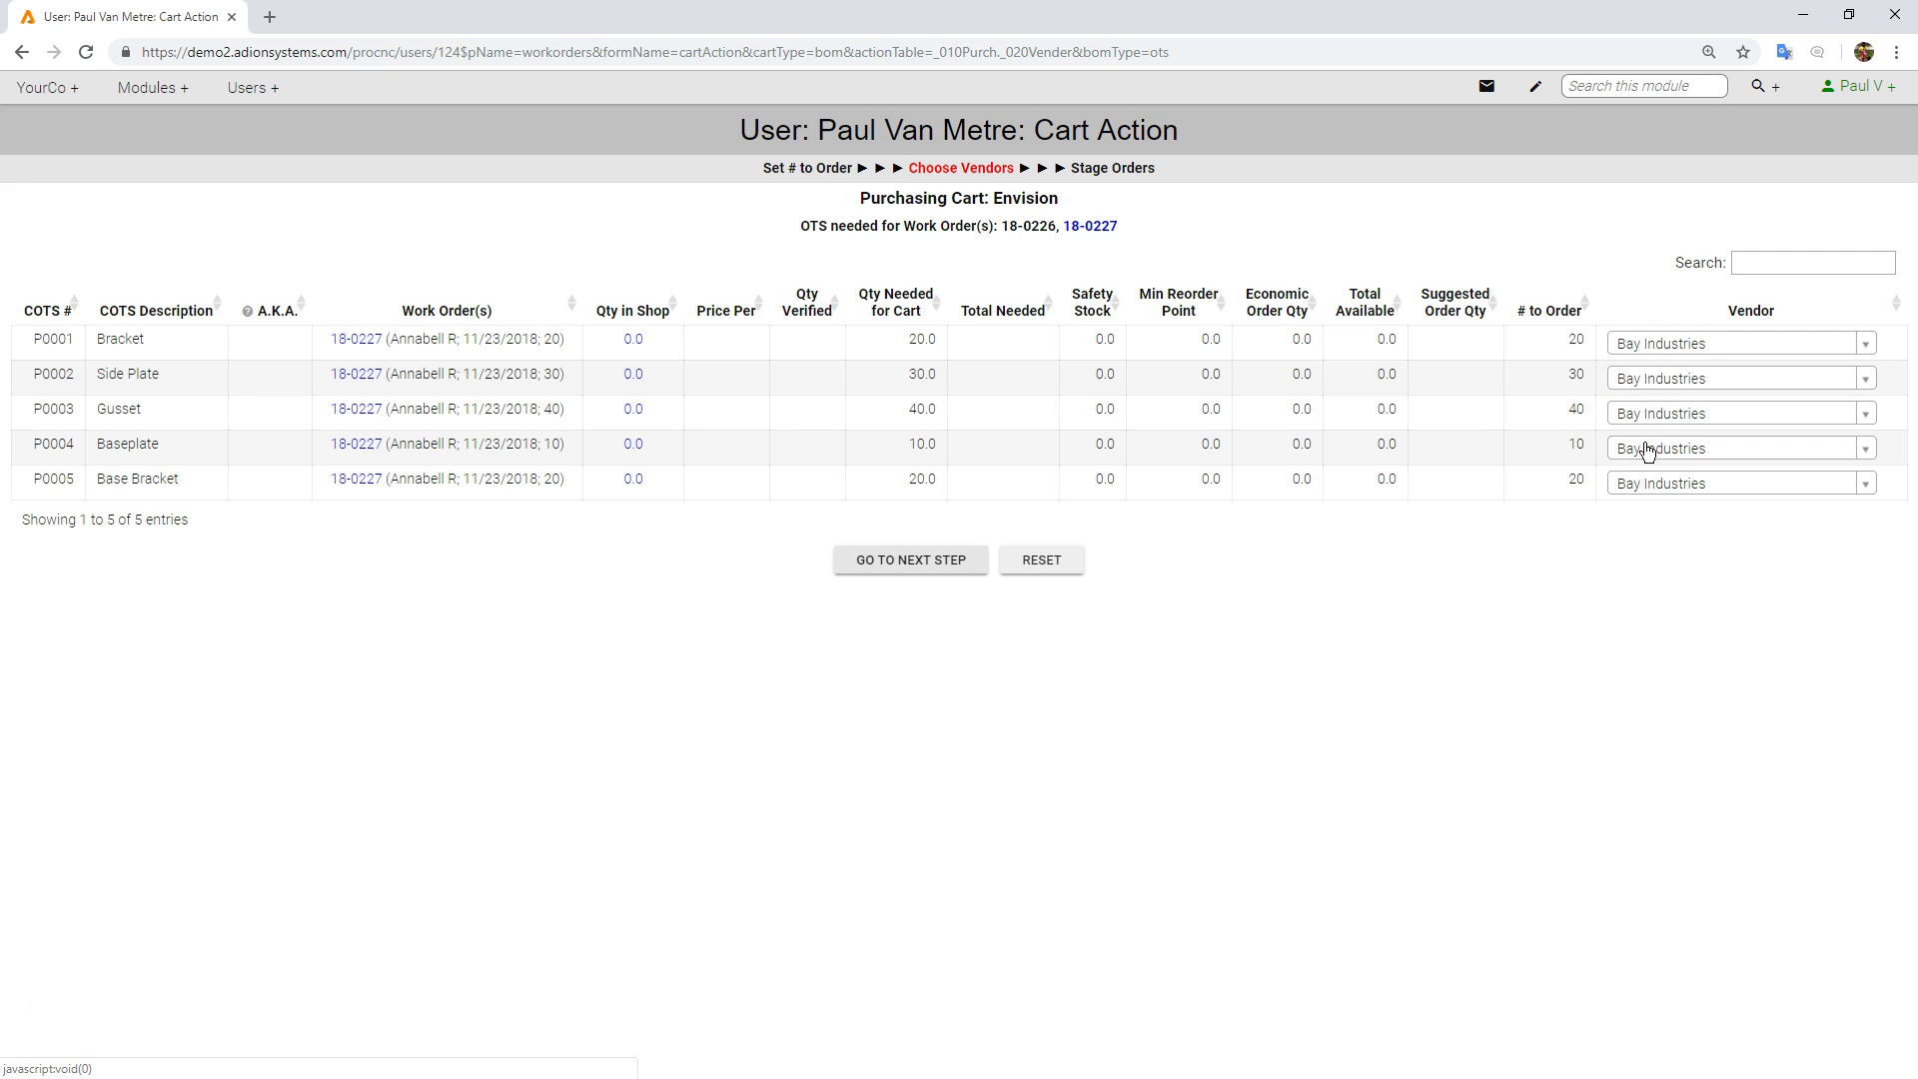
click(1700, 345)
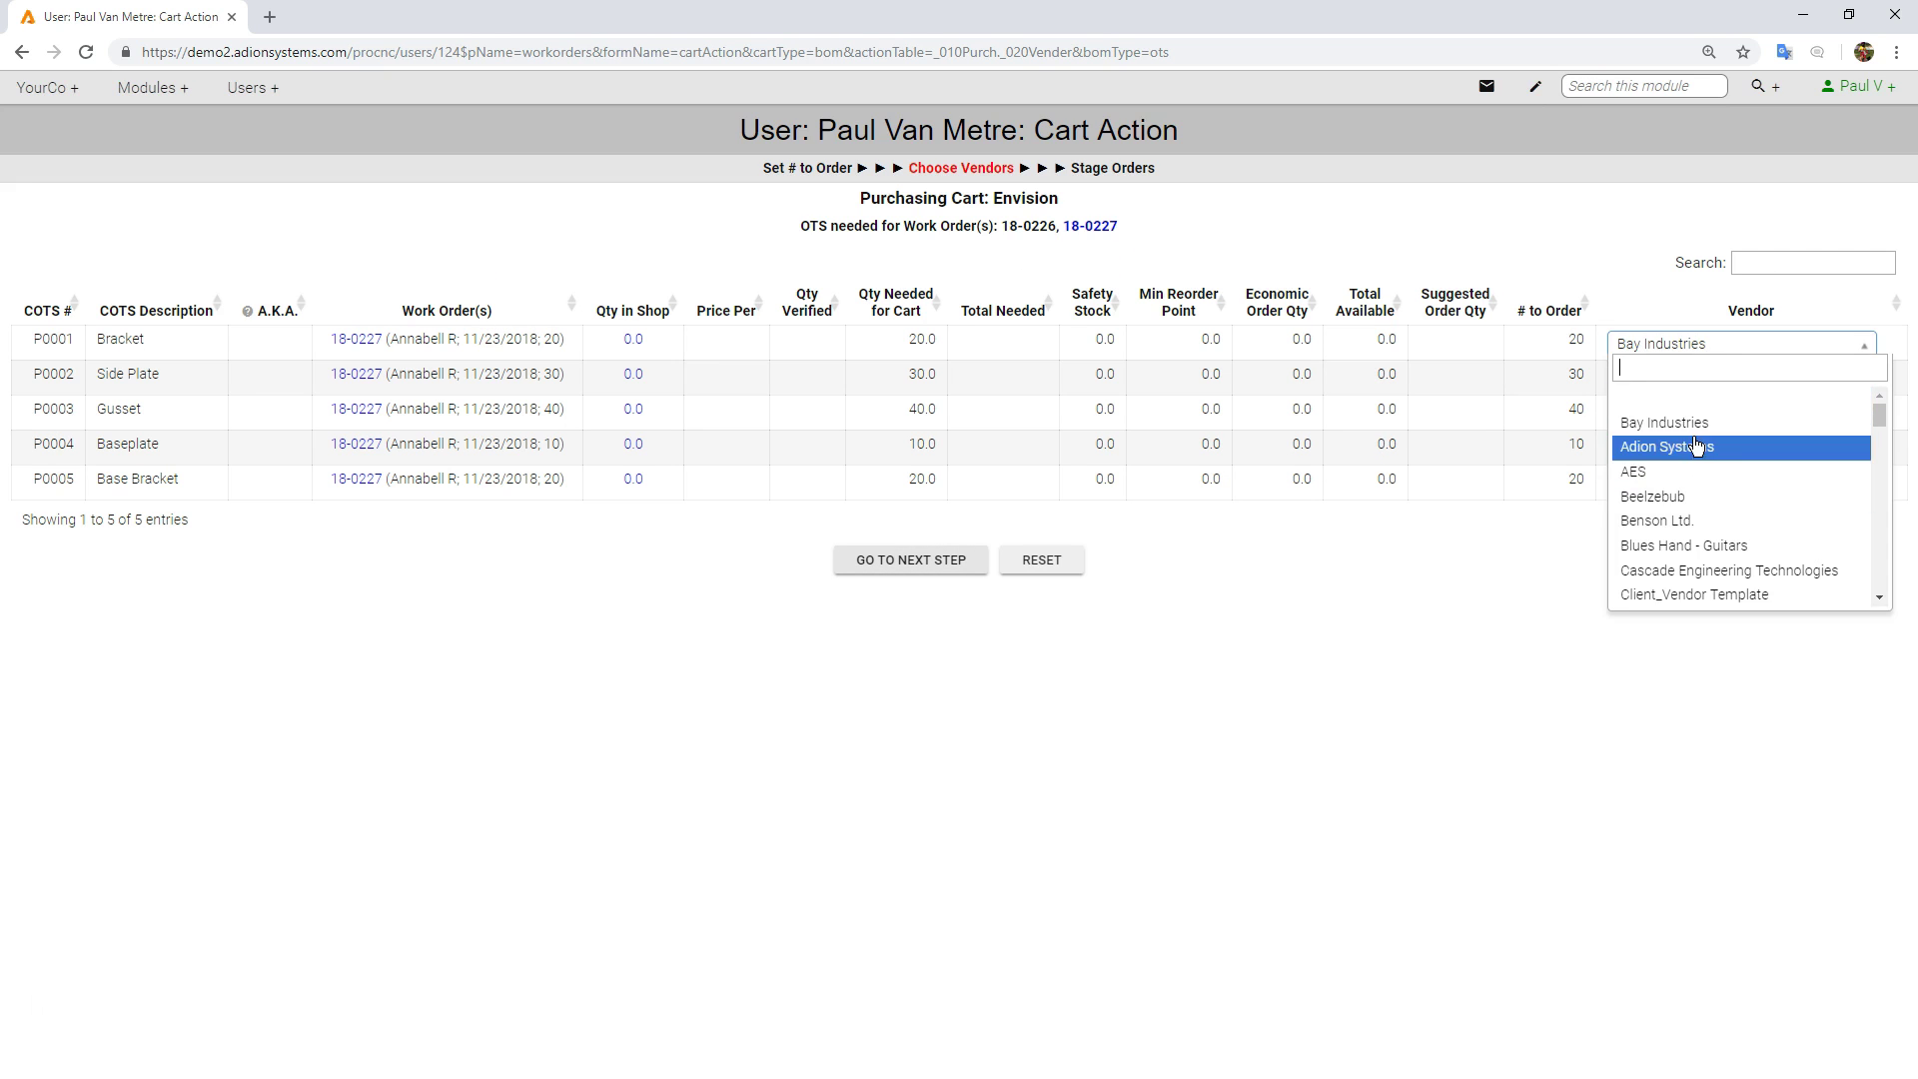
click(1712, 342)
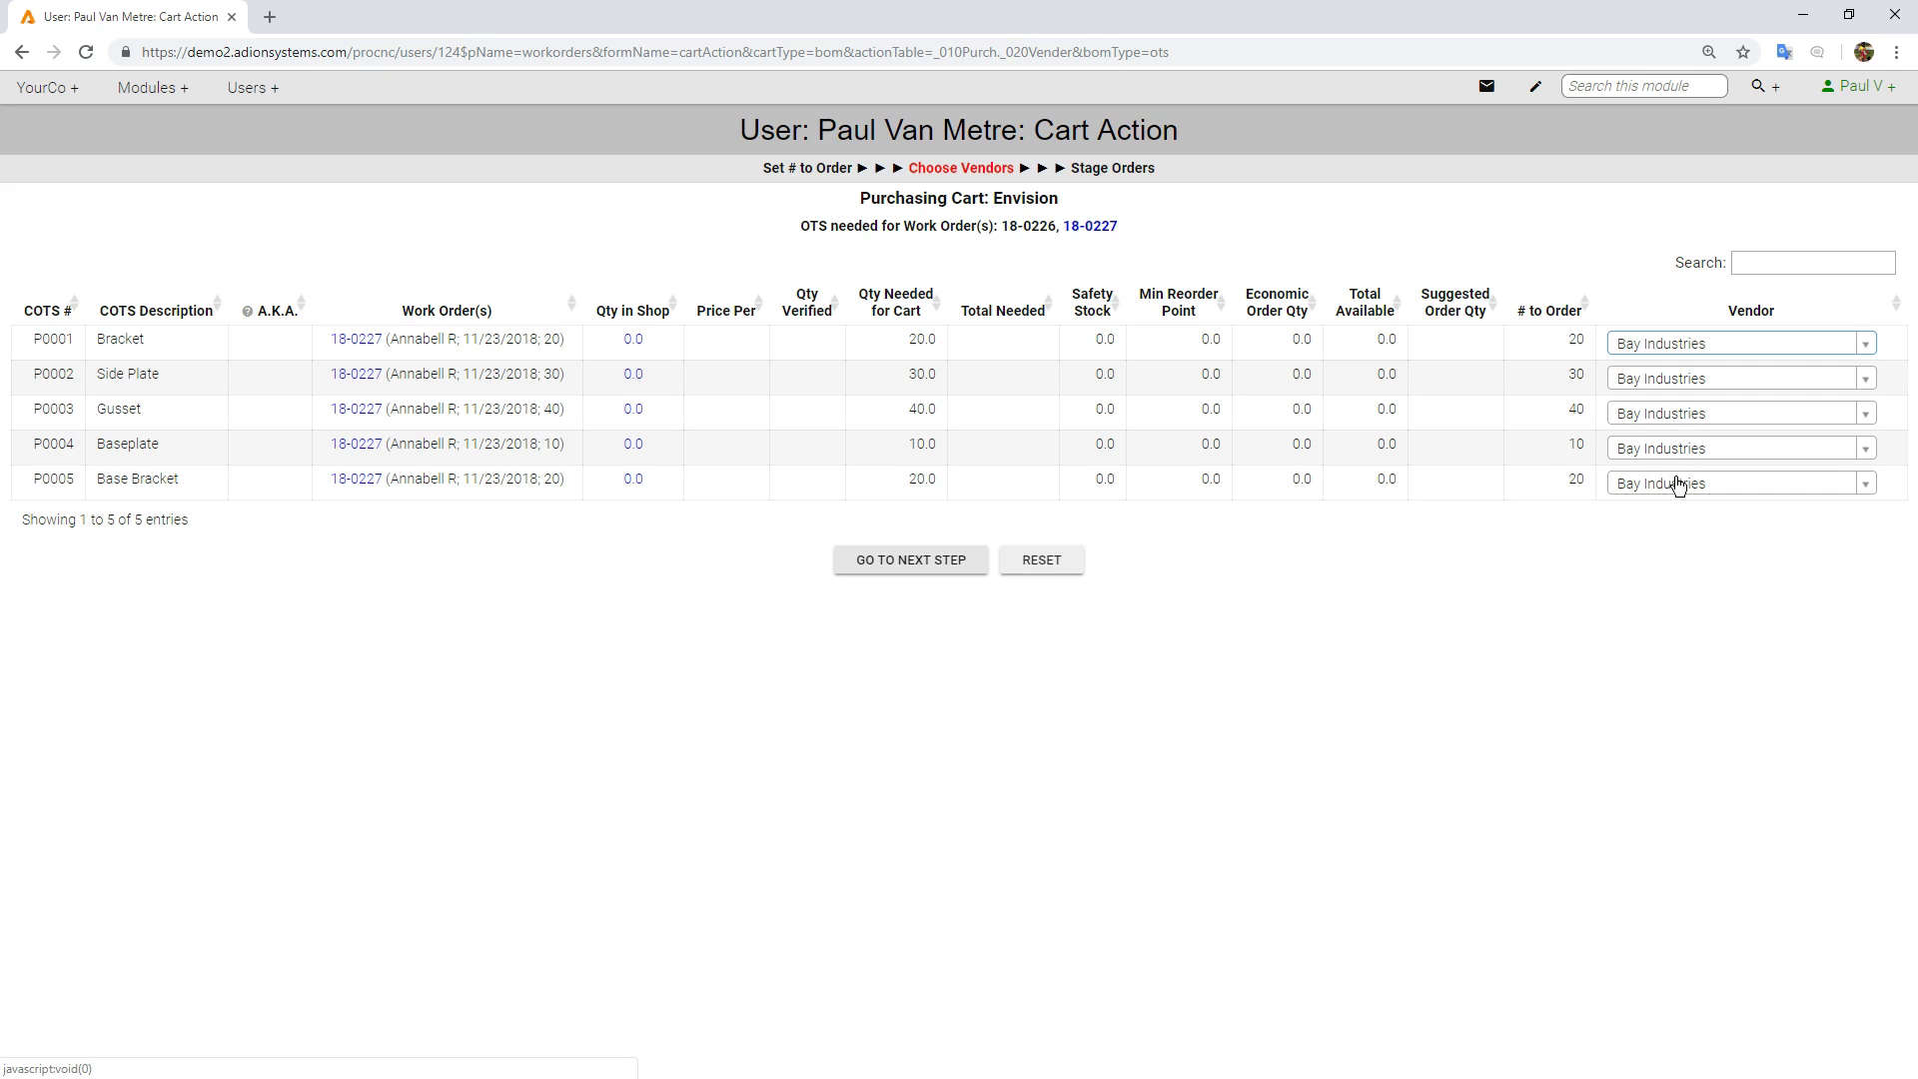
click(912, 561)
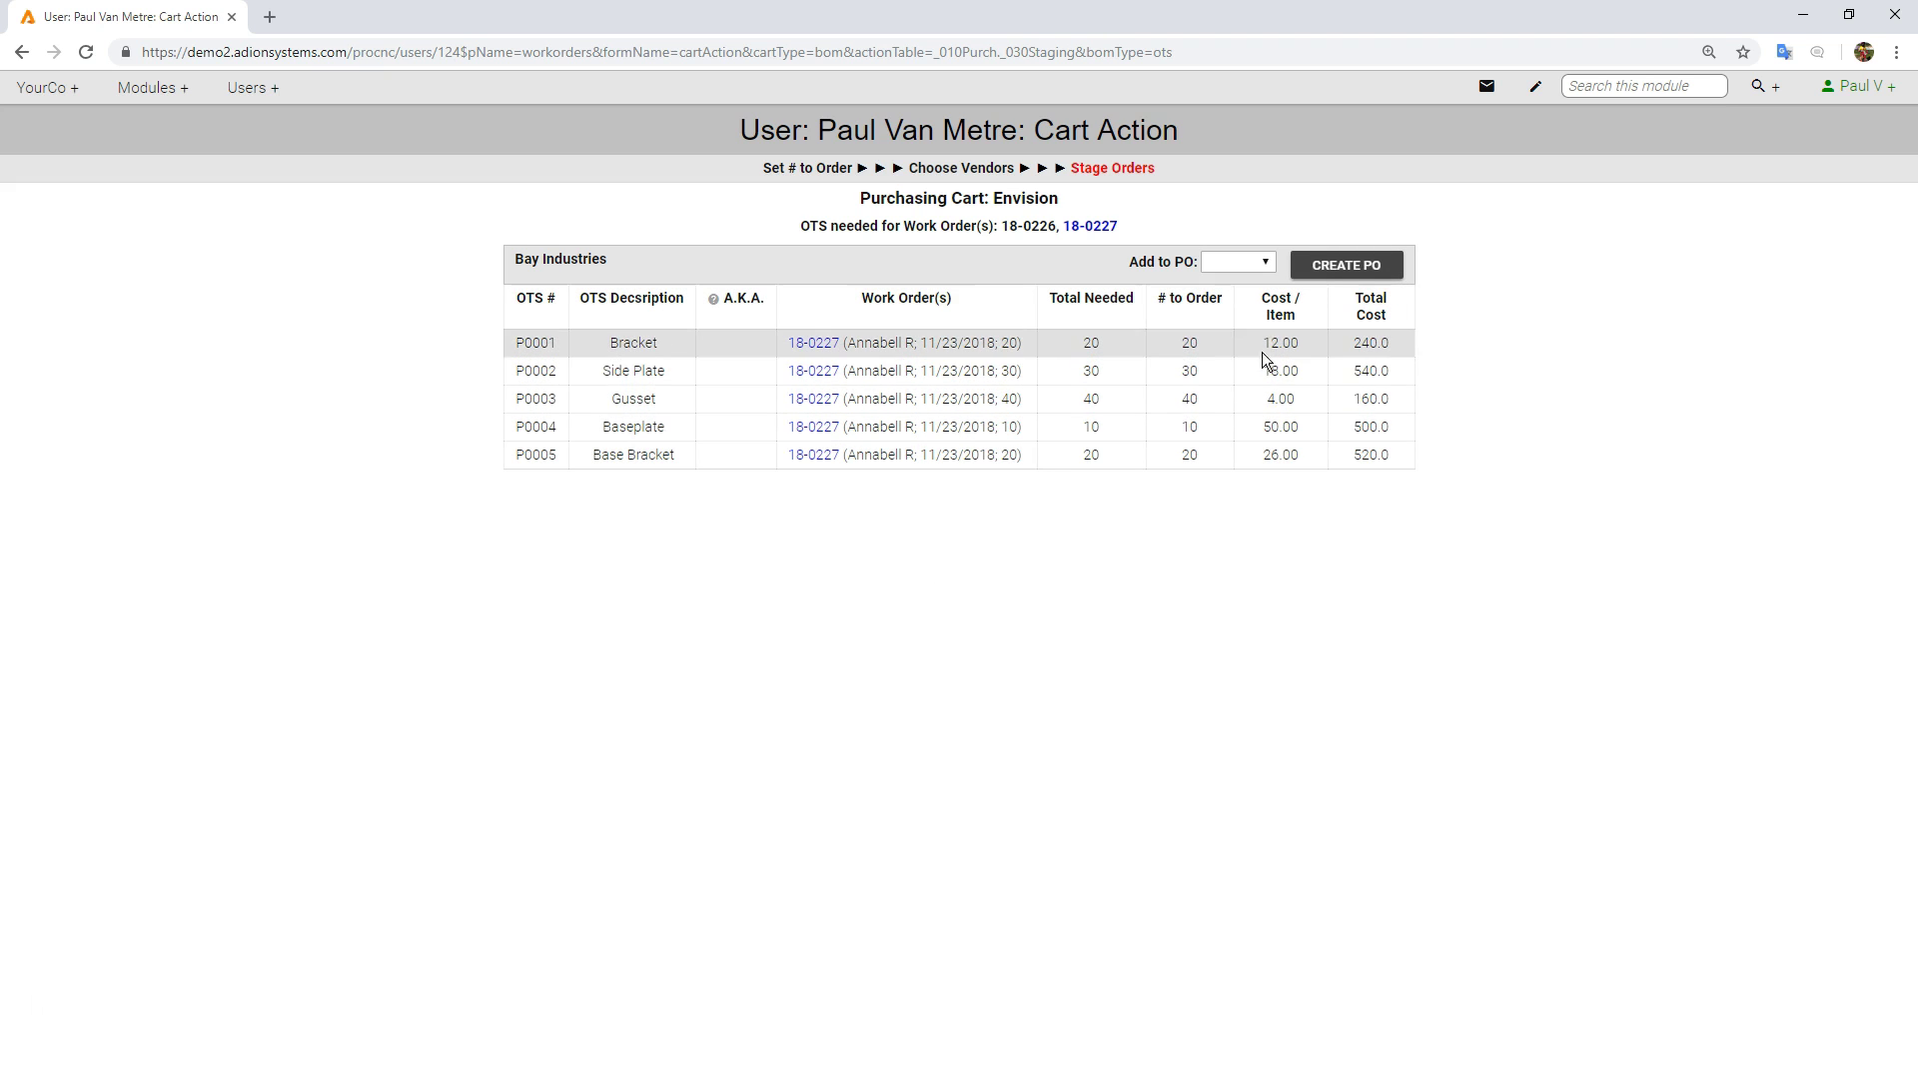
- Create and submit Purchase Order 183116 to Bay Industries for $1960.00, then open part A0001's folder
click(1363, 265)
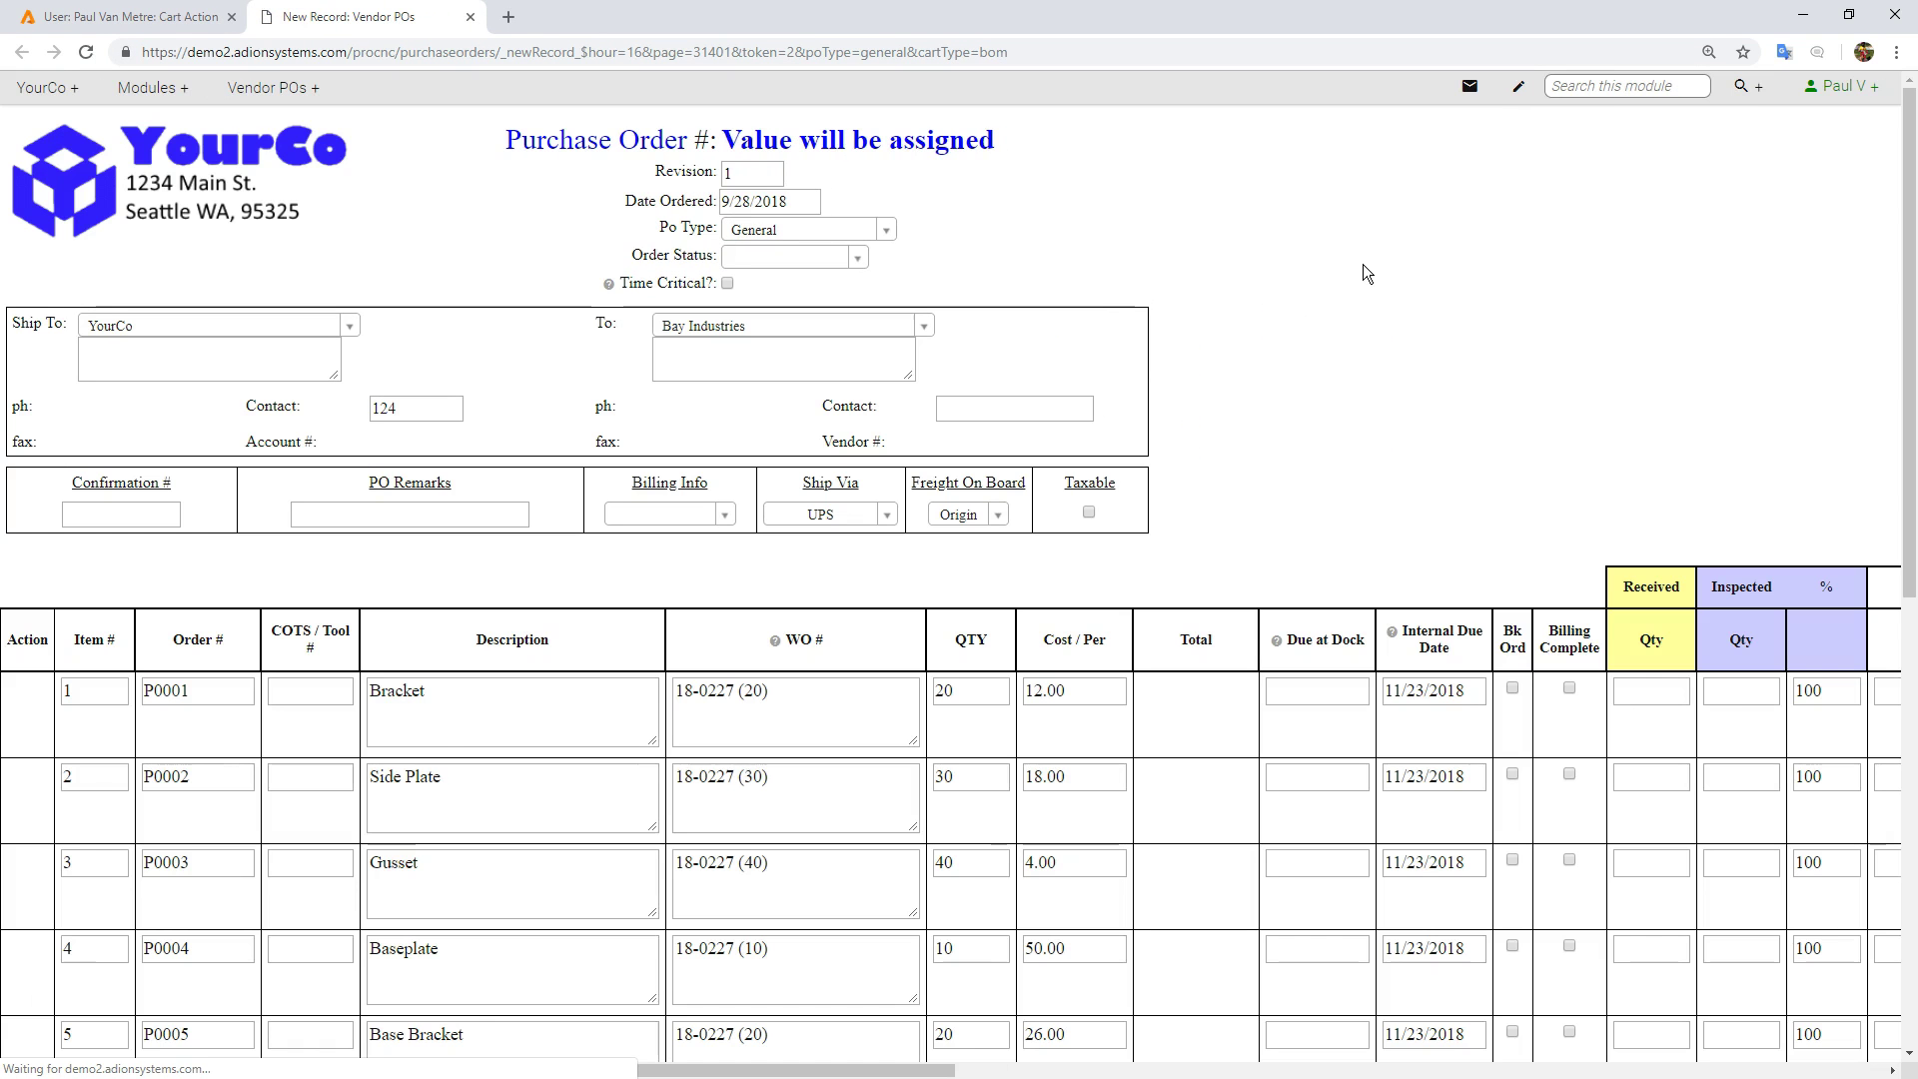
scroll(779, 483, down, 3)
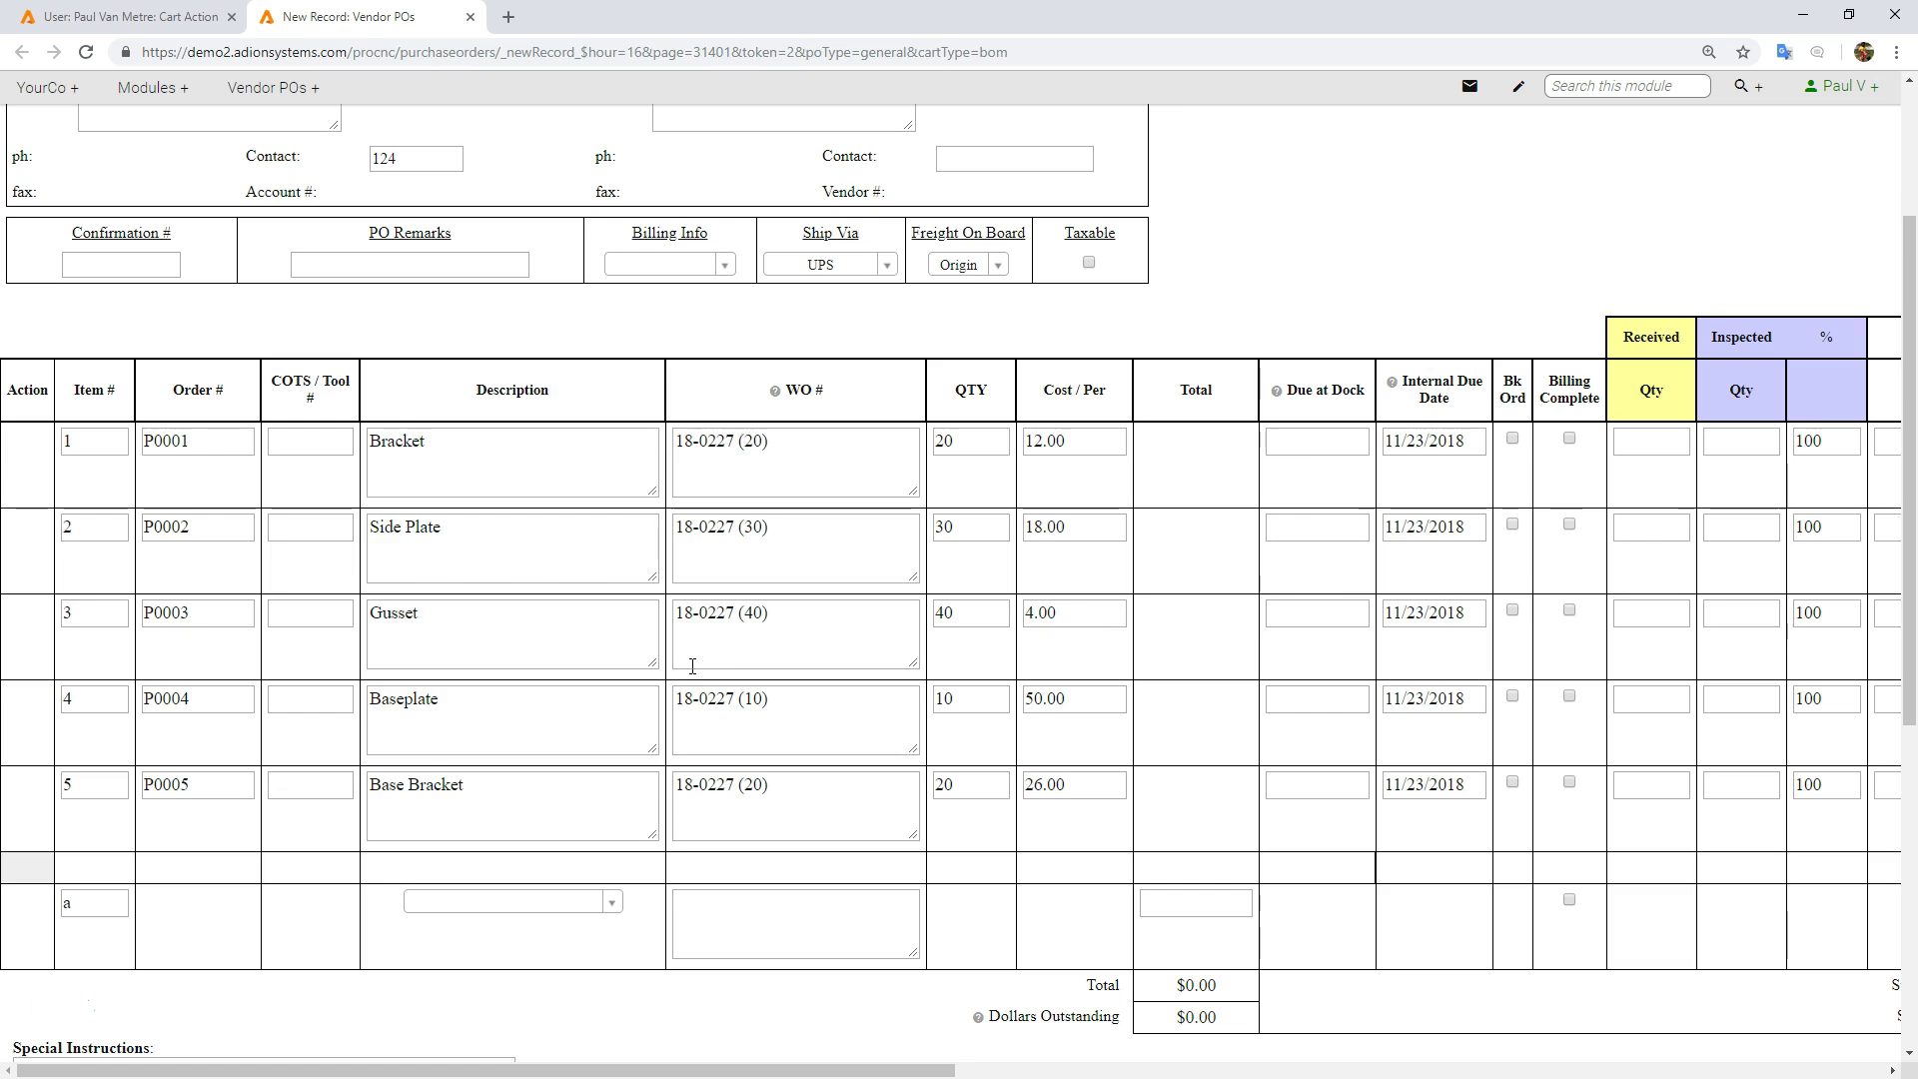
key(Return)
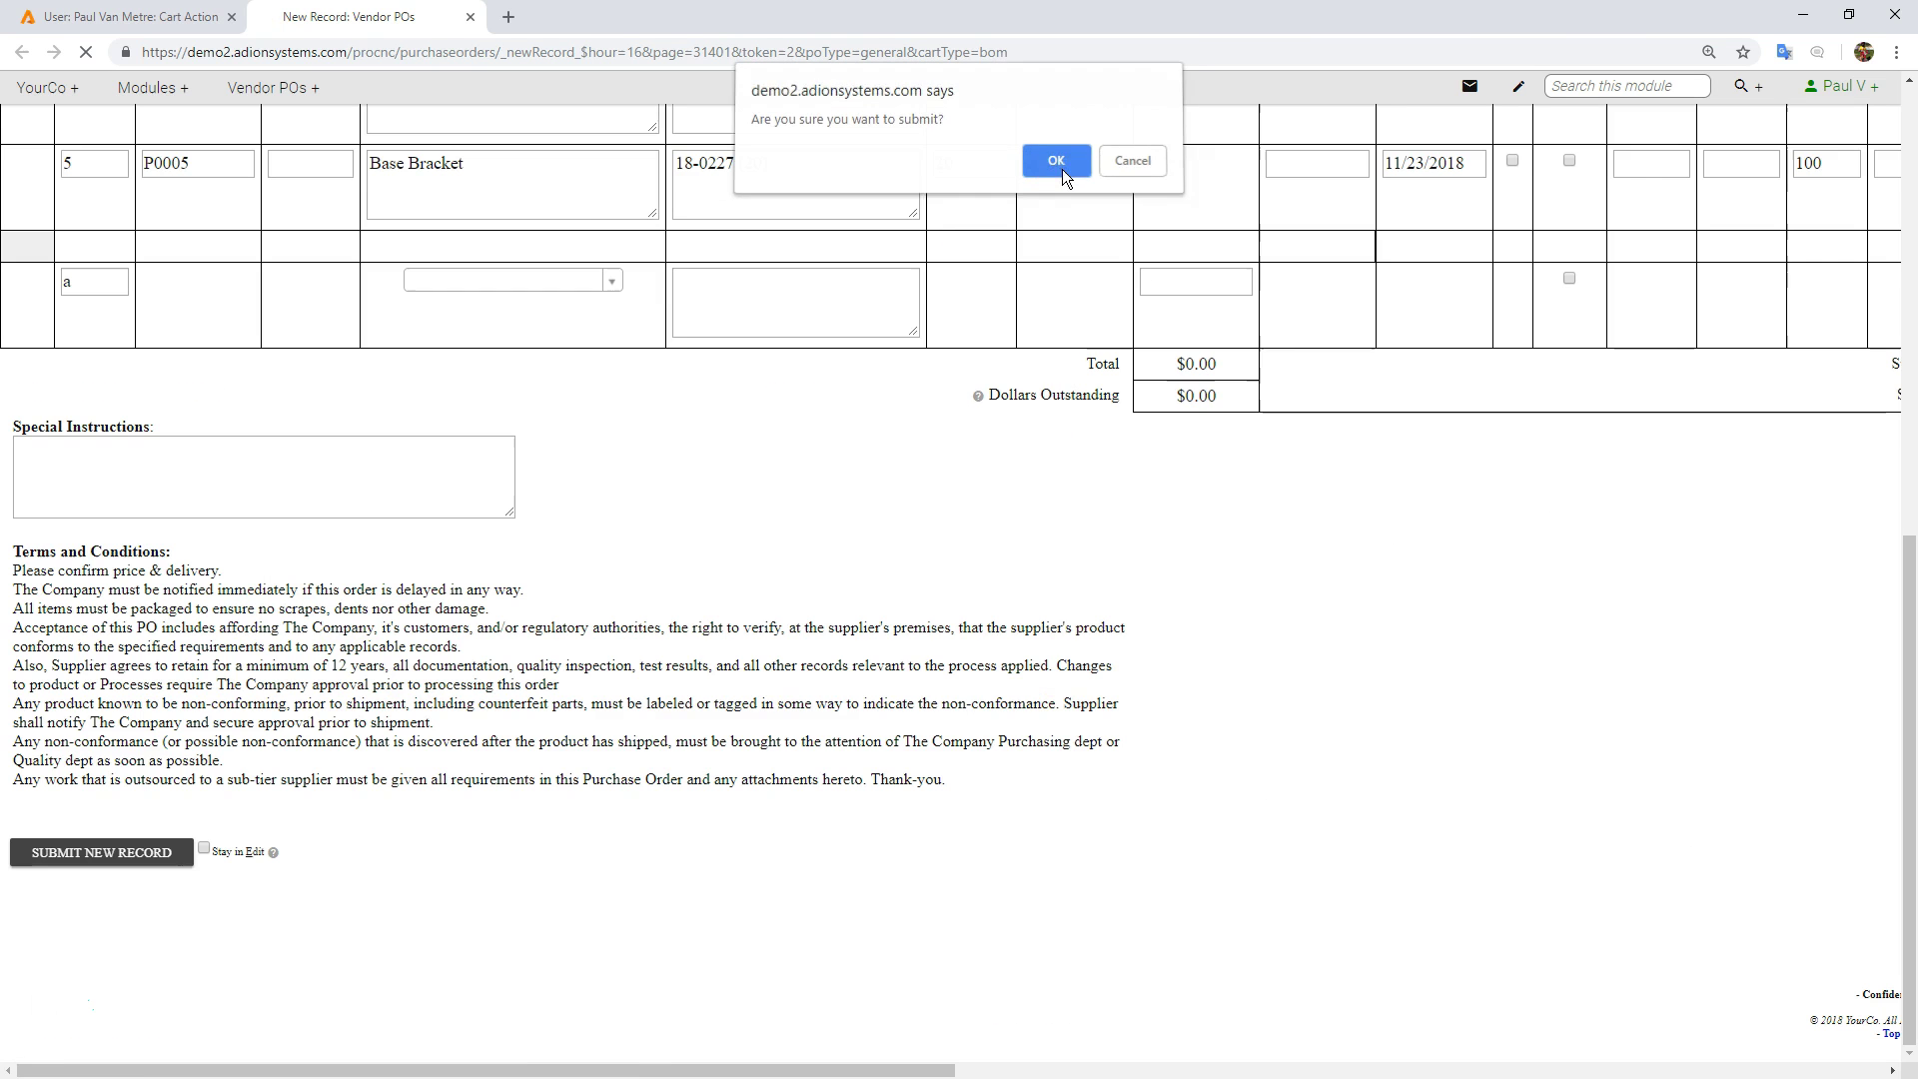
click(1059, 163)
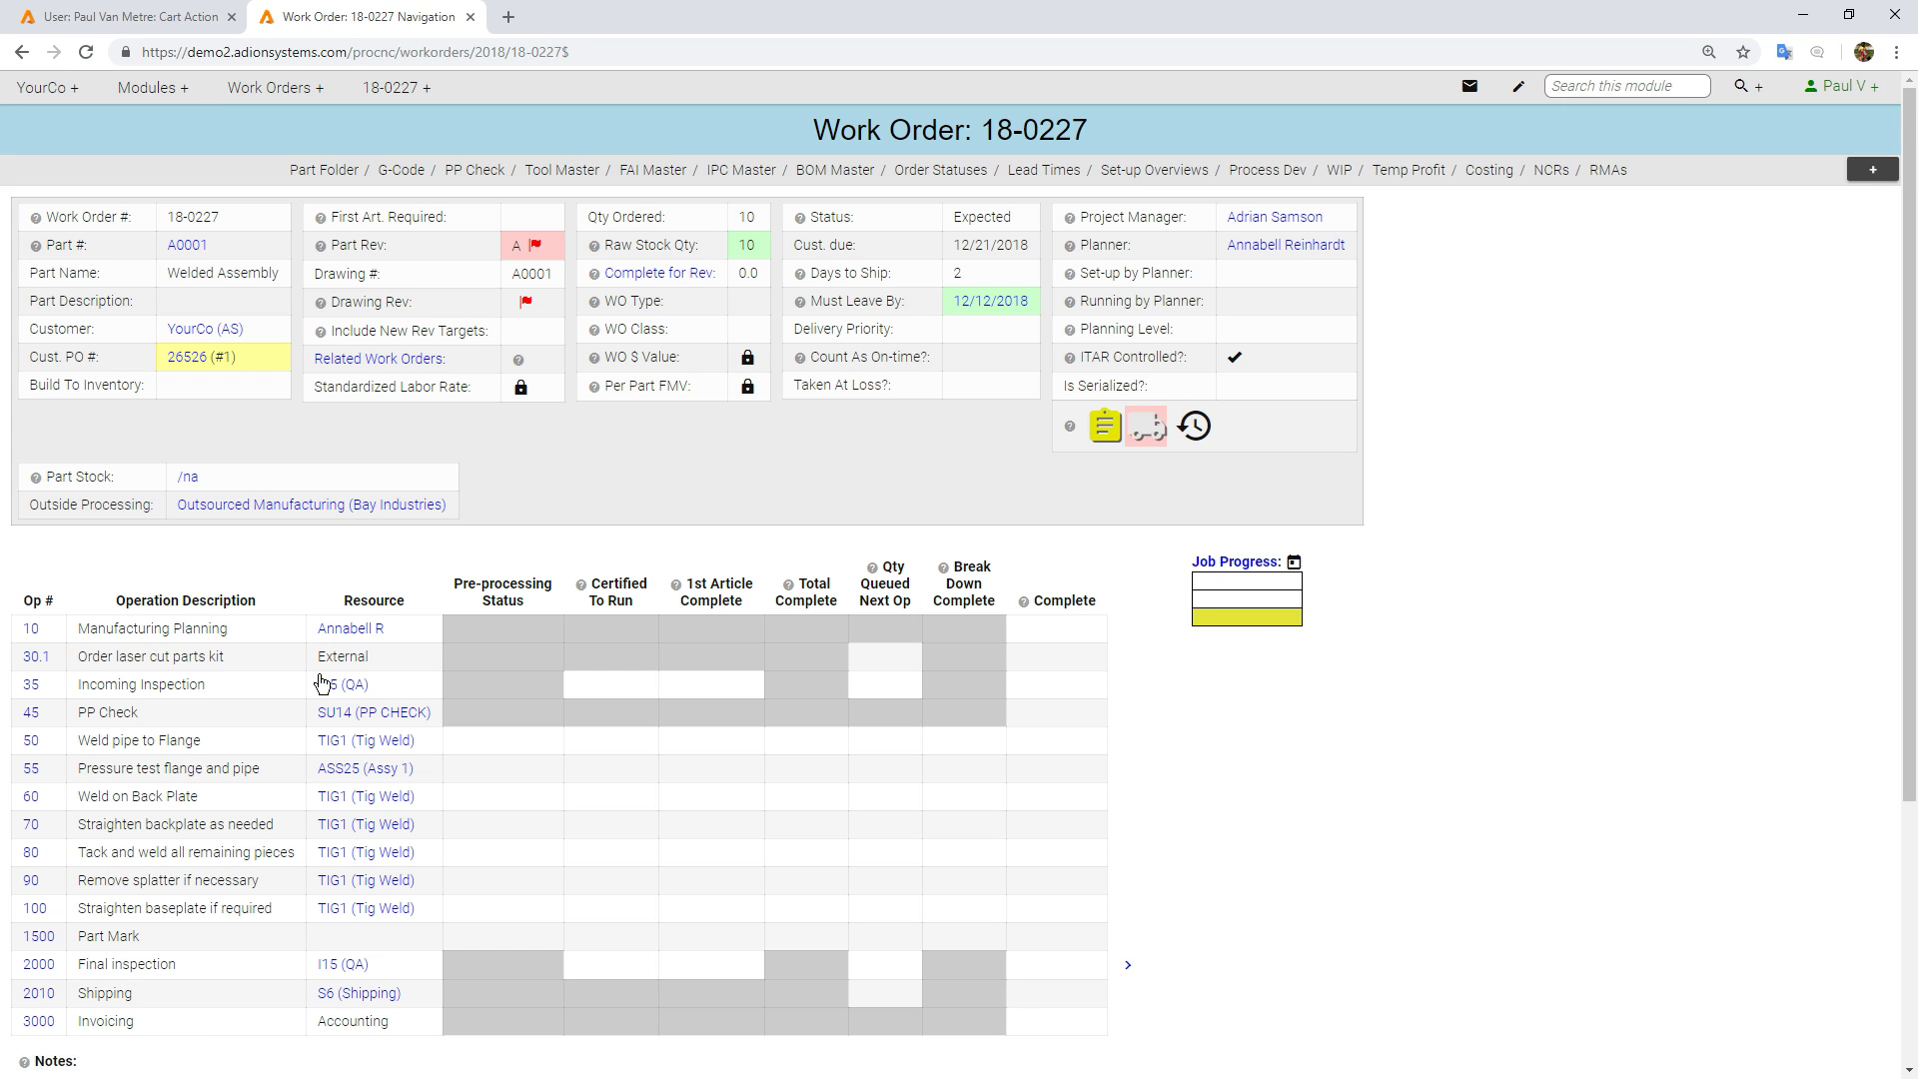
click(332, 172)
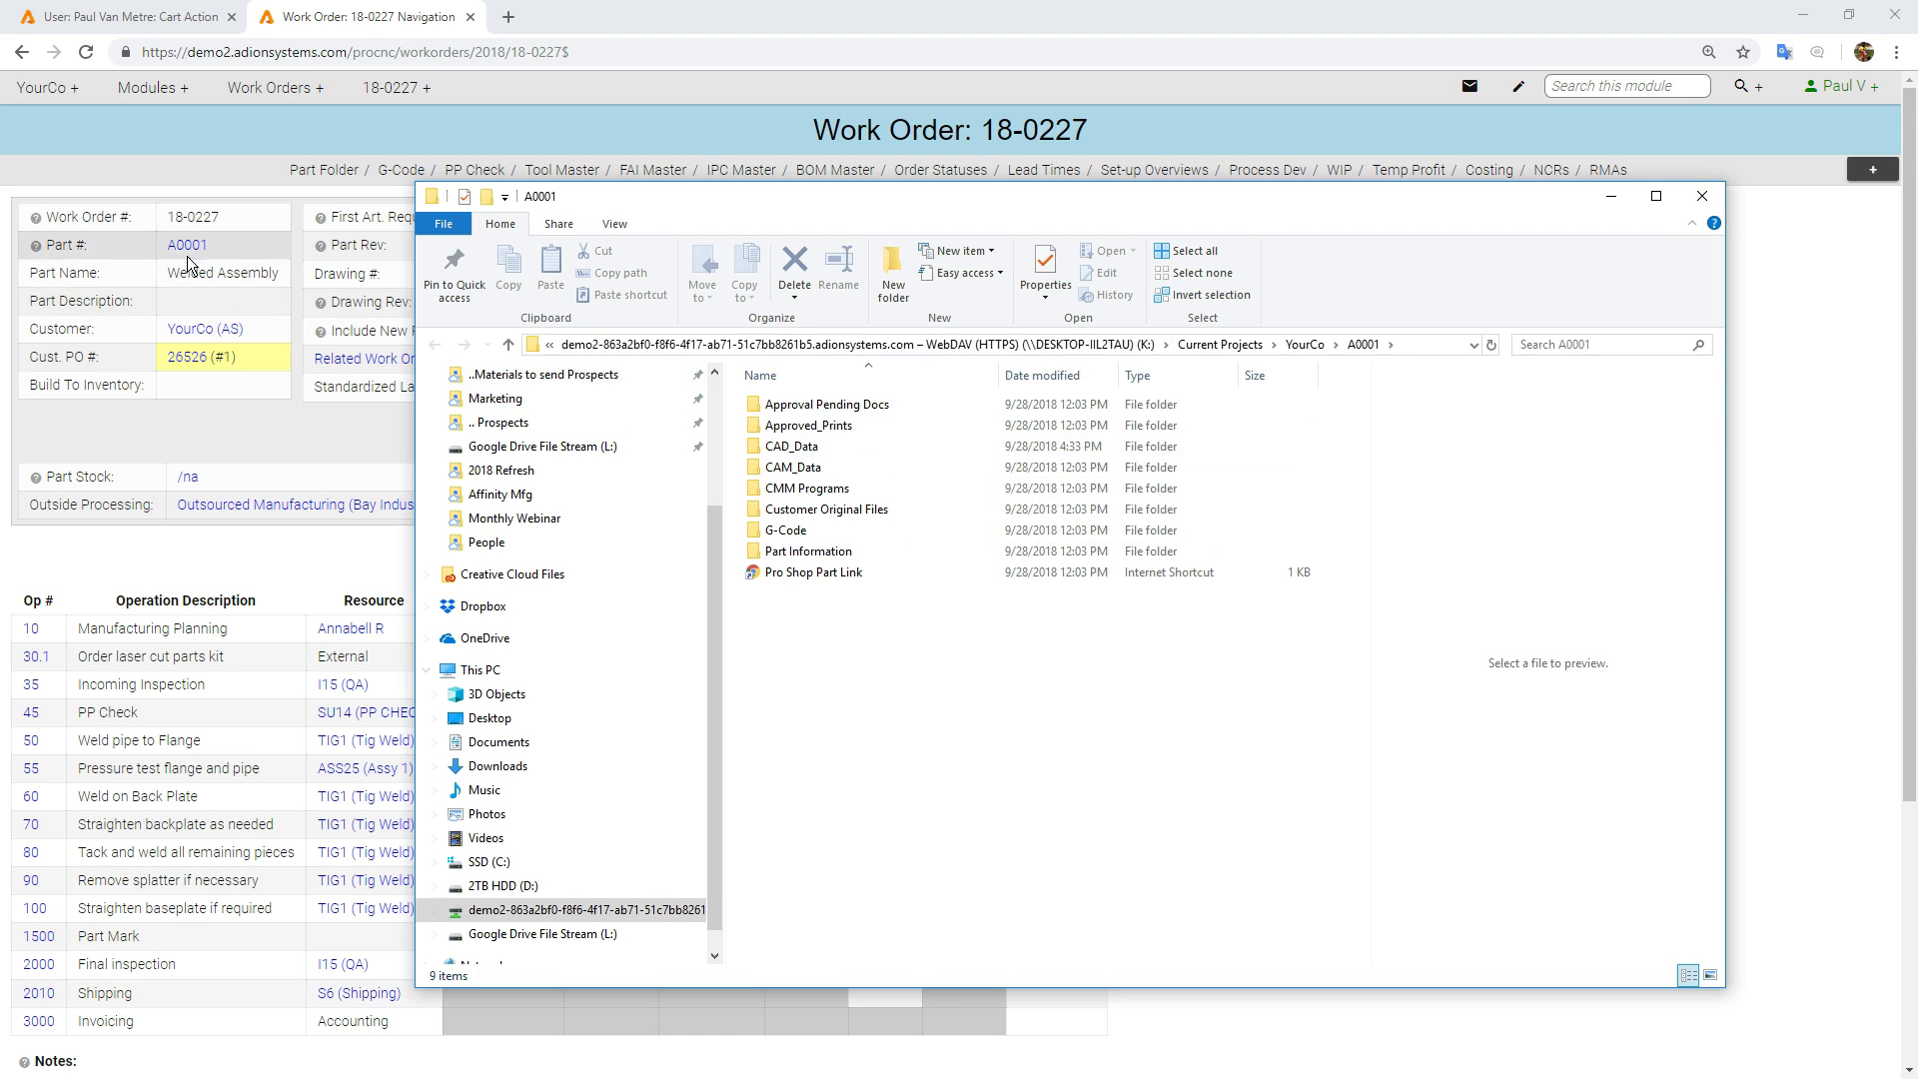
- Open A0001's CAD_Data folder, select Files.zip alongside the Item 1–5 DXFs, and close the window
mouse_move(178, 250)
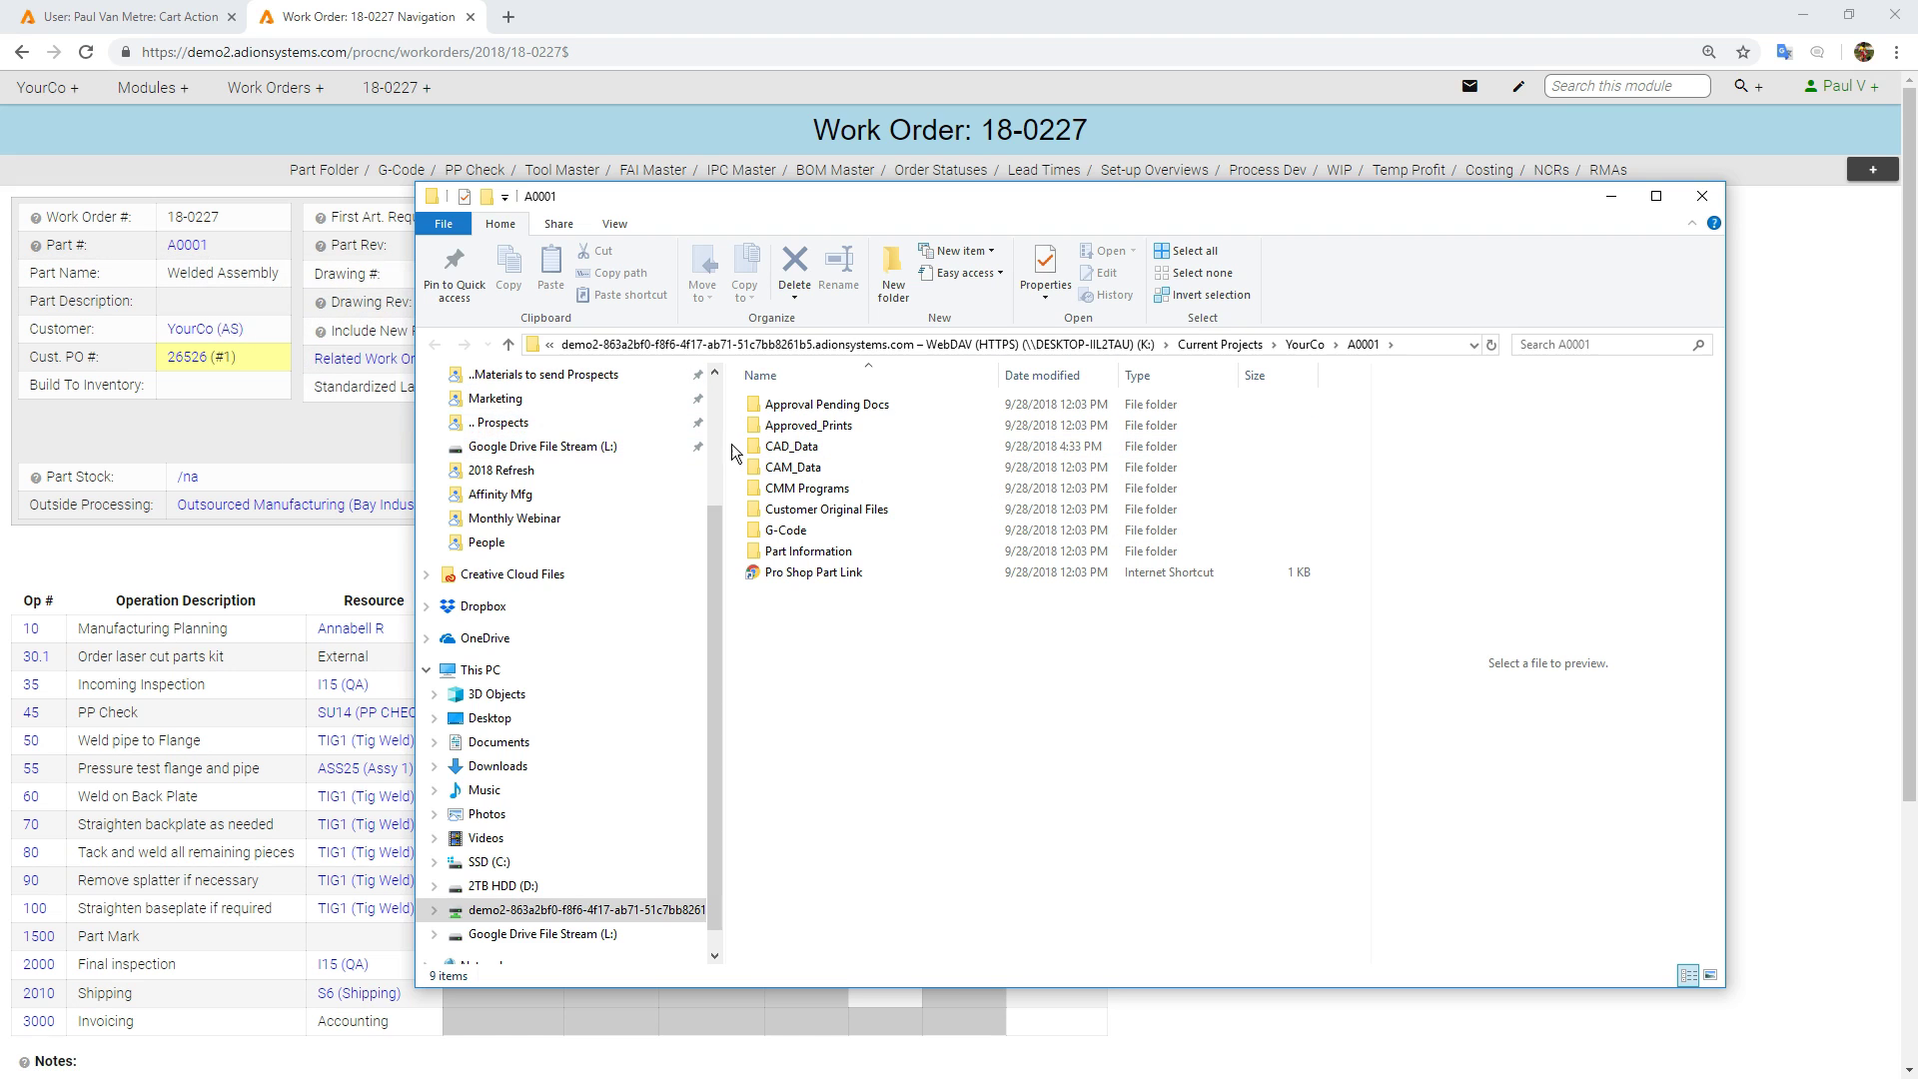
double_click(808, 454)
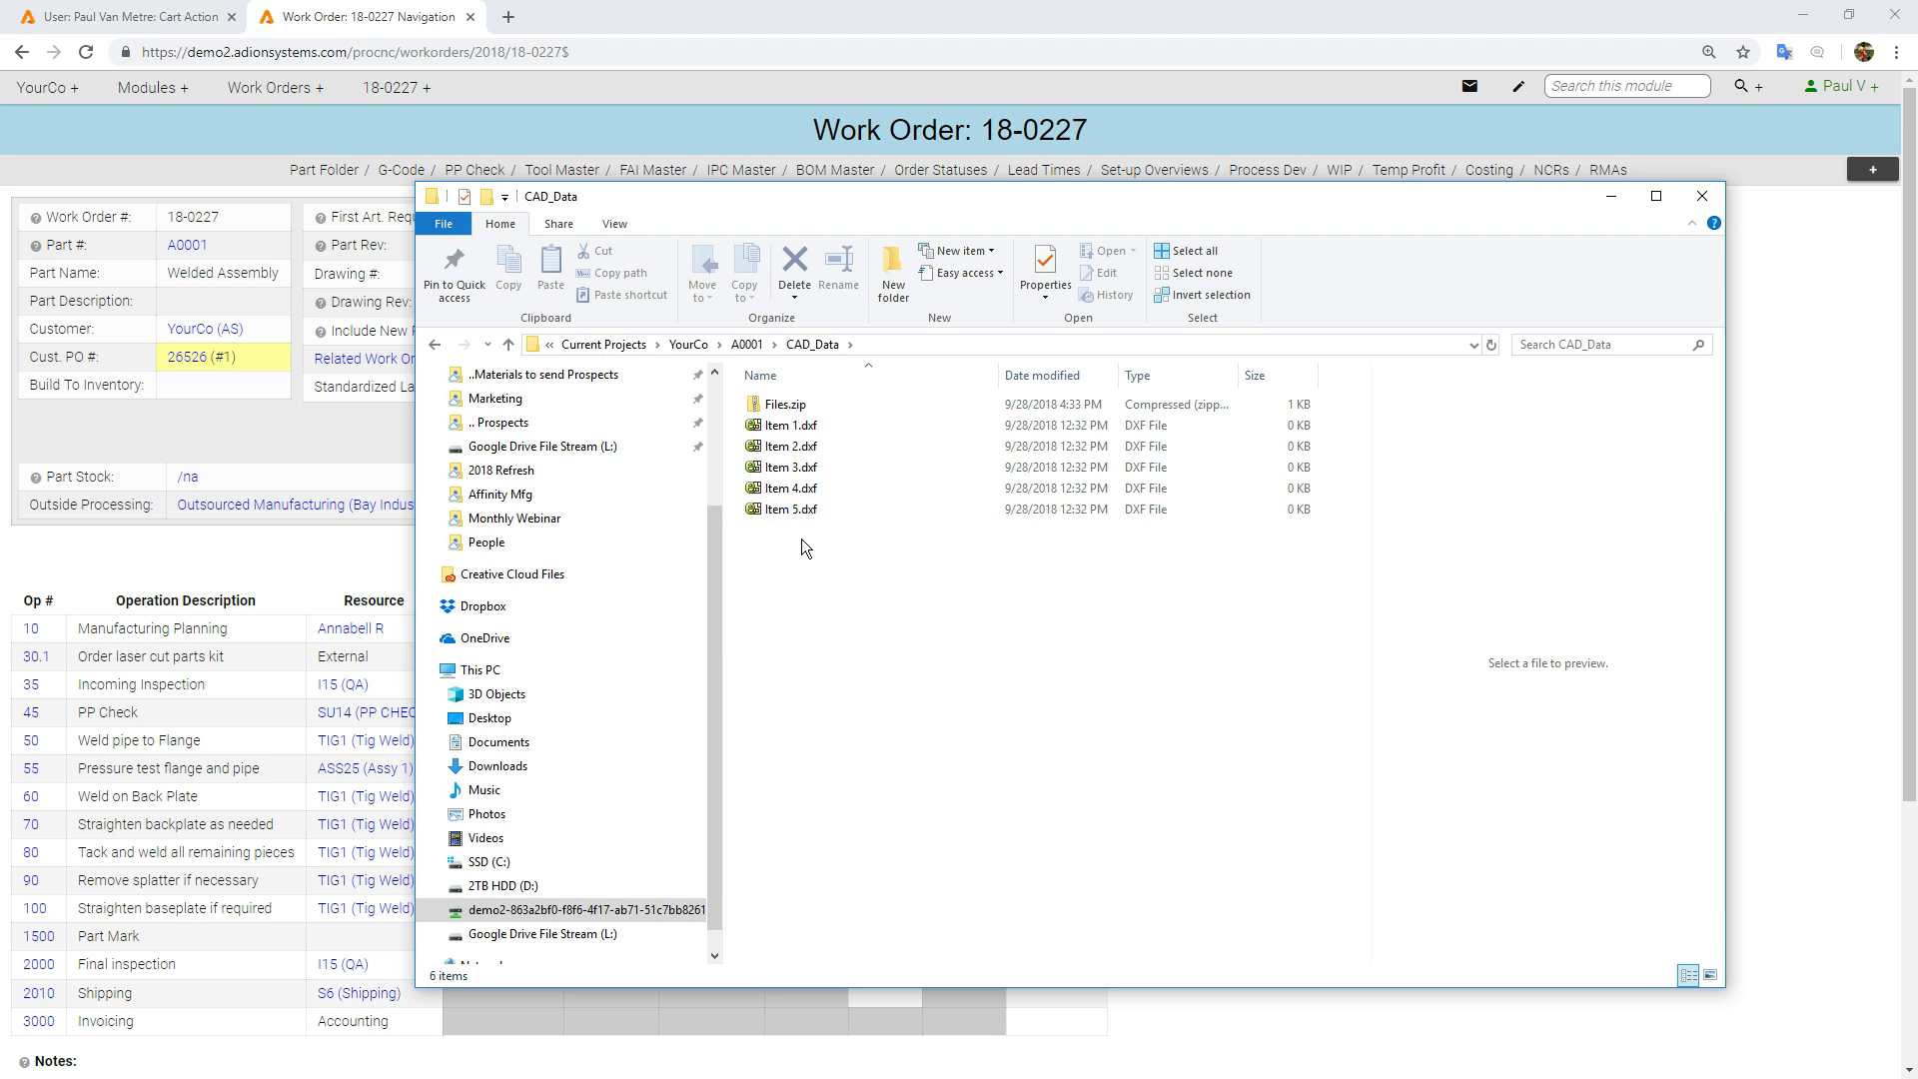
click(770, 406)
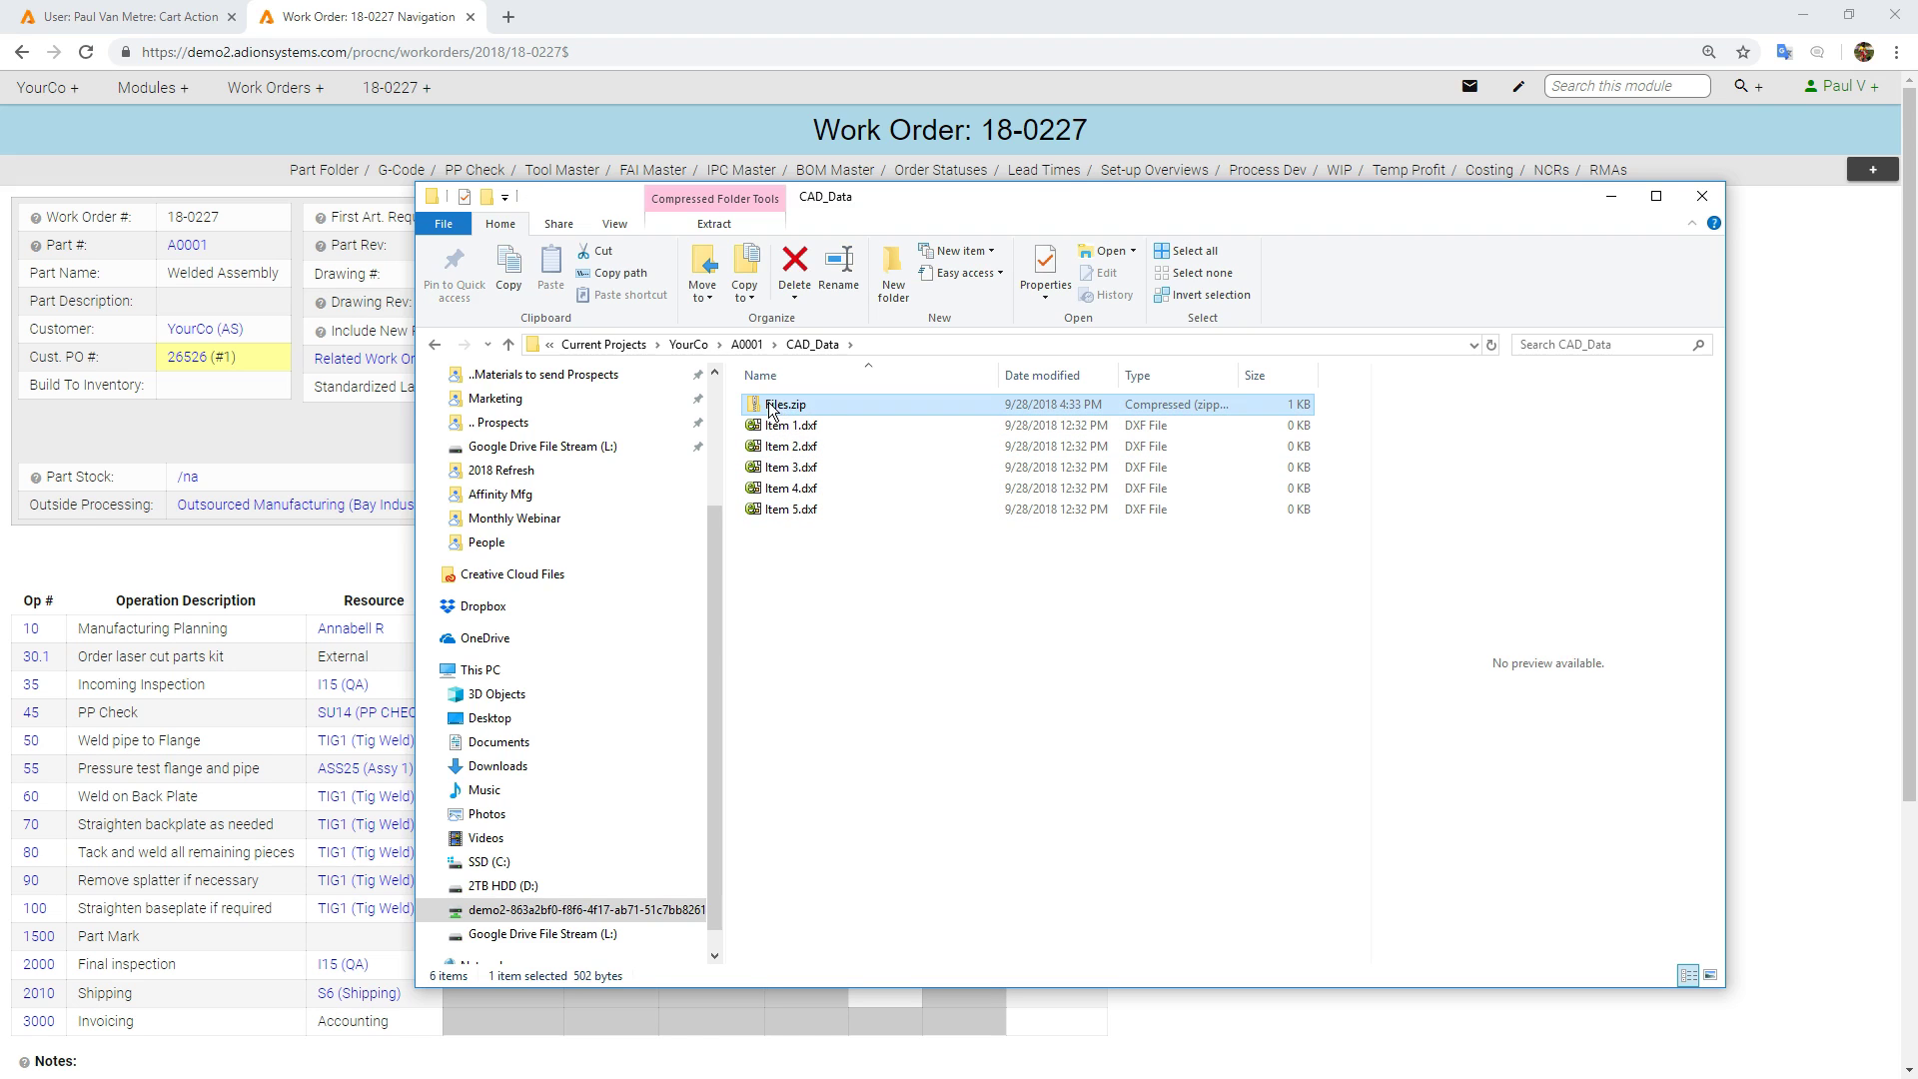
click(1709, 199)
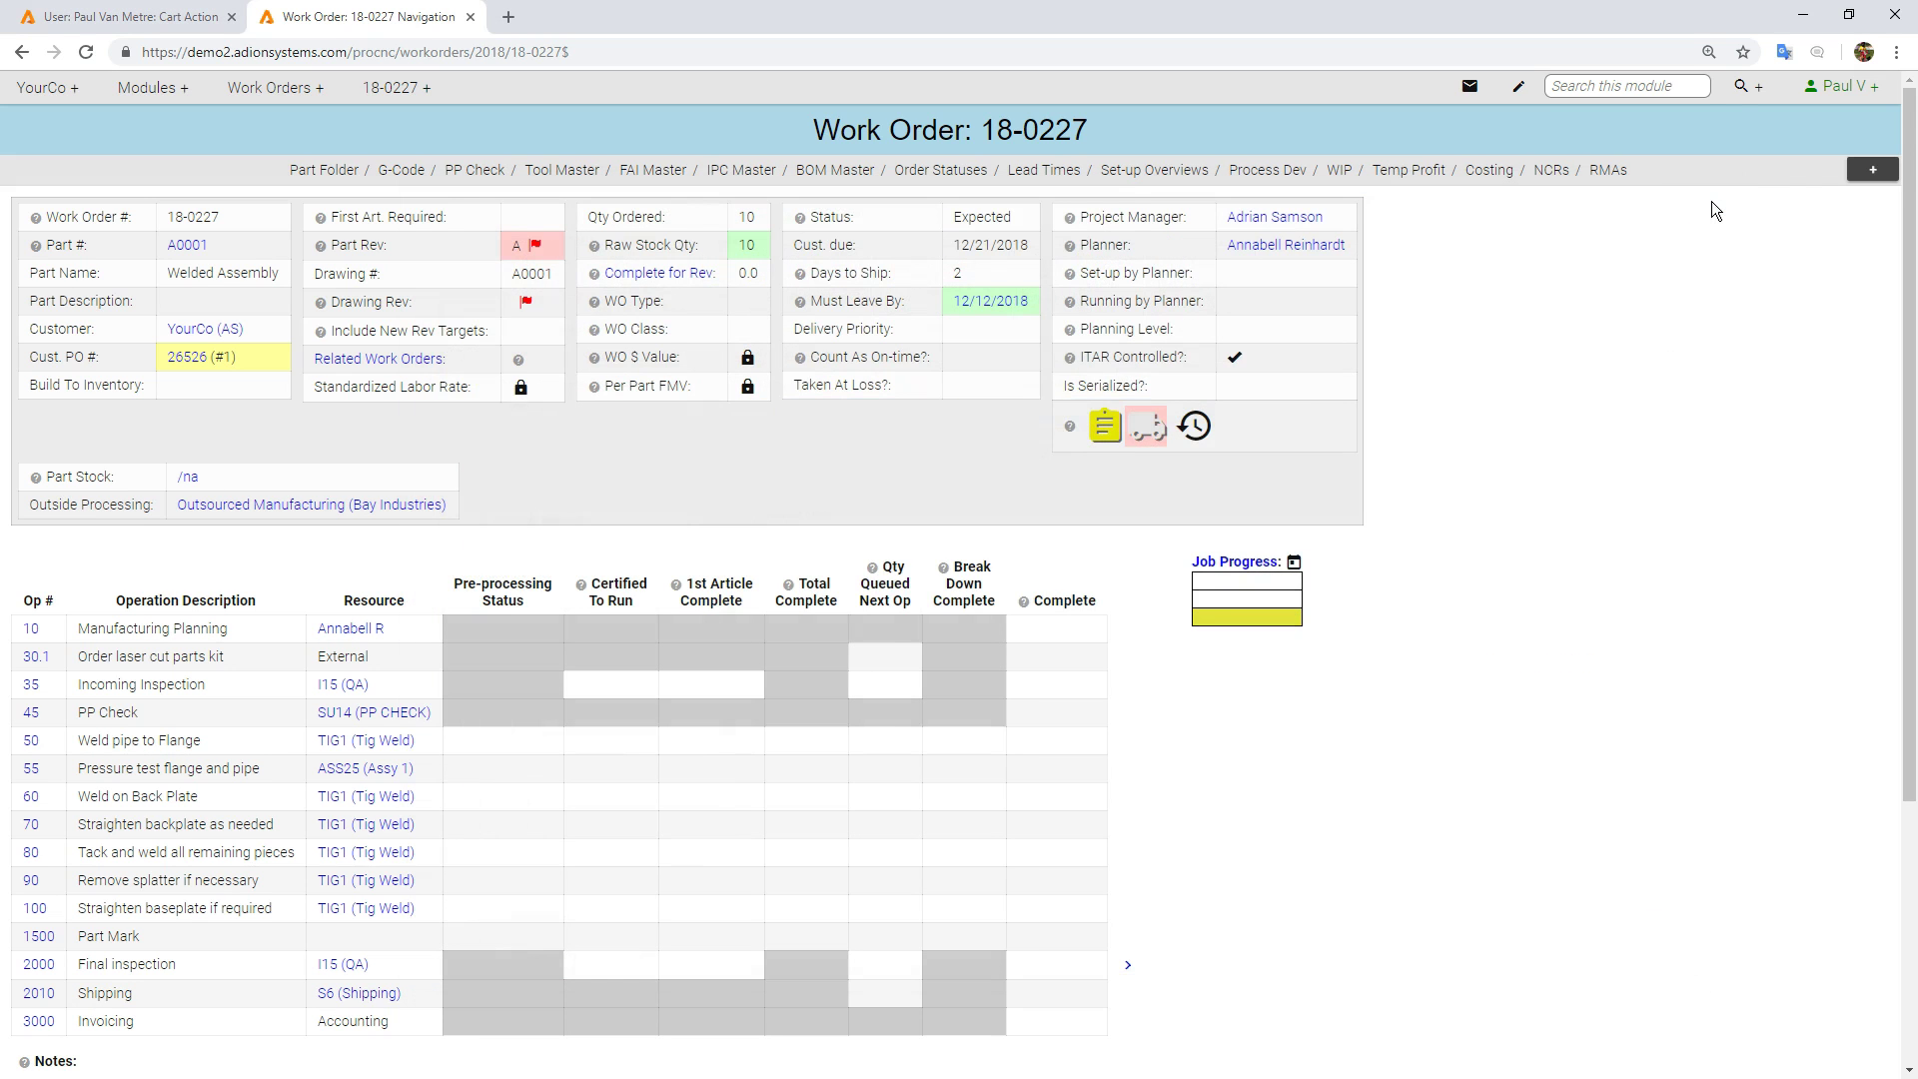
- Open work order 18-0227's BOM Master, where all five items list PO 183116
click(1105, 438)
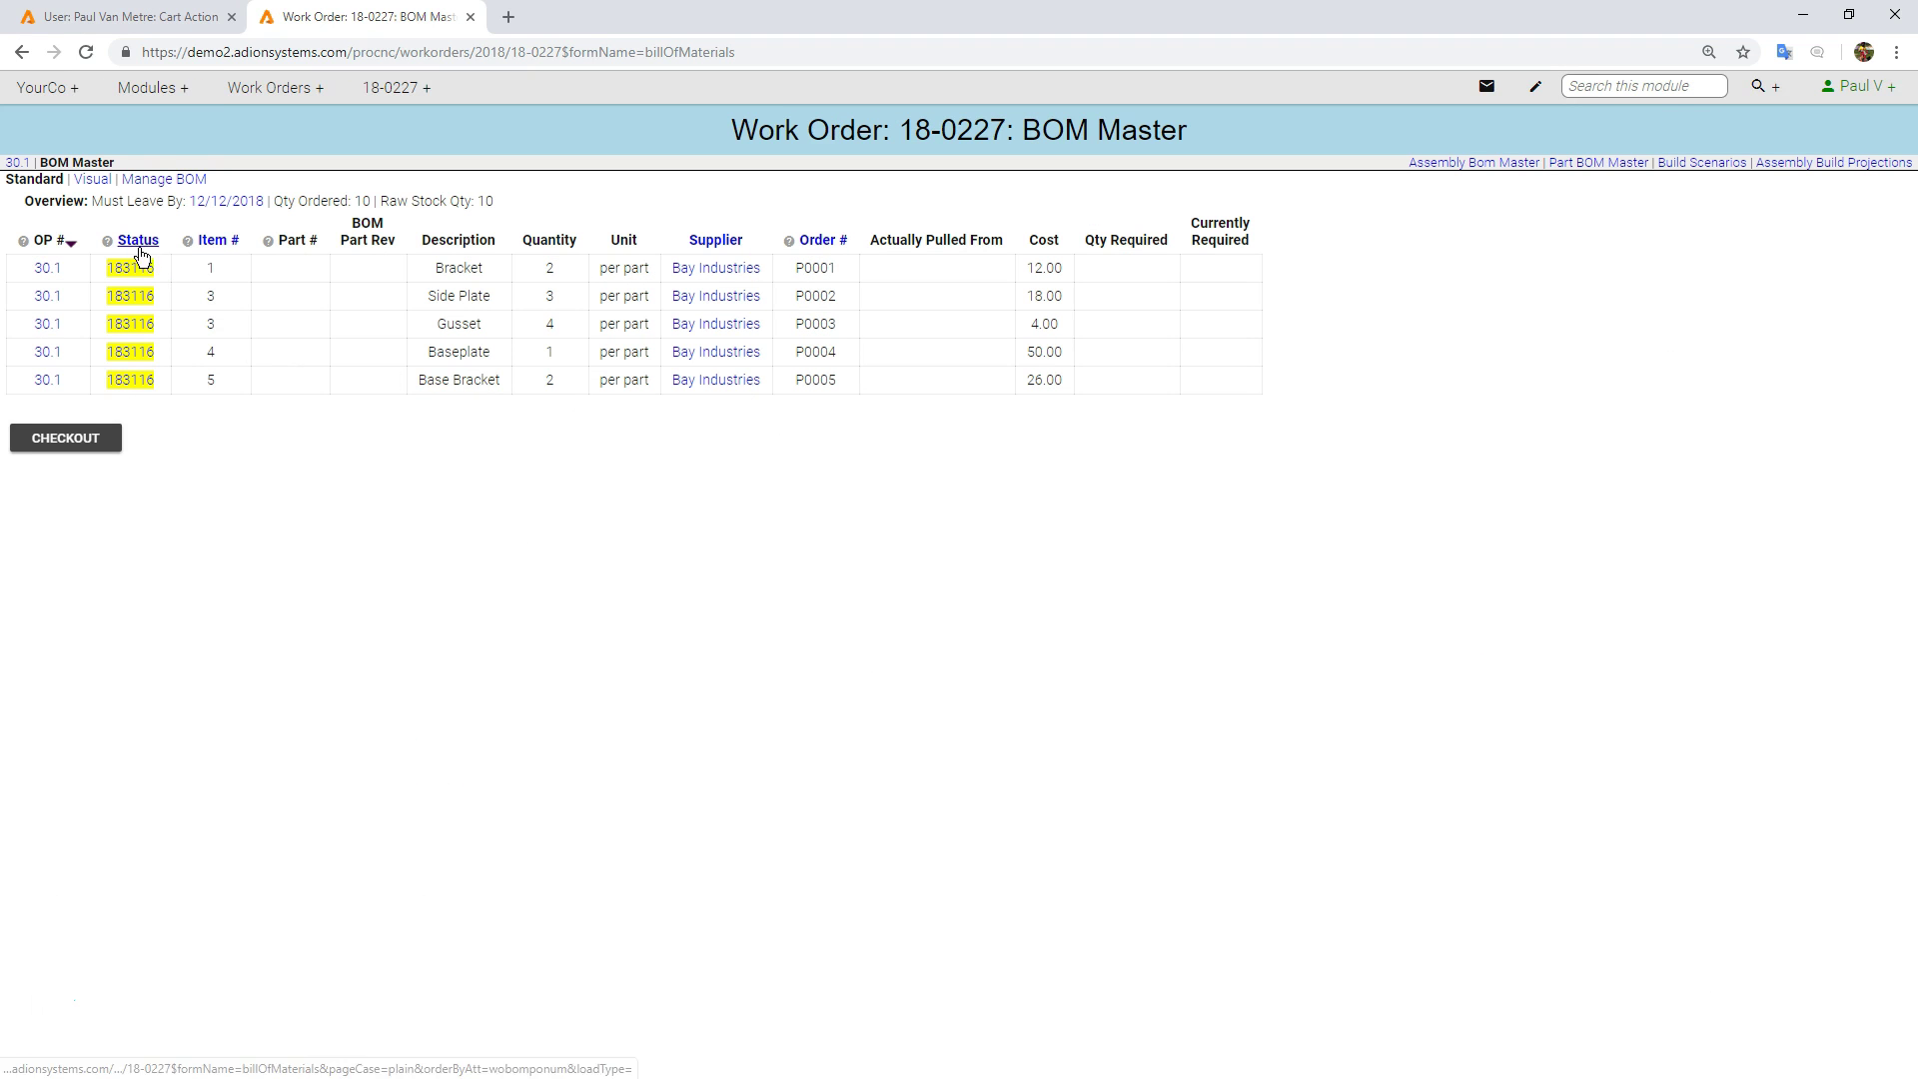
- Edit PO 183116, mark all five lines received and released, and save the changes
click(130, 380)
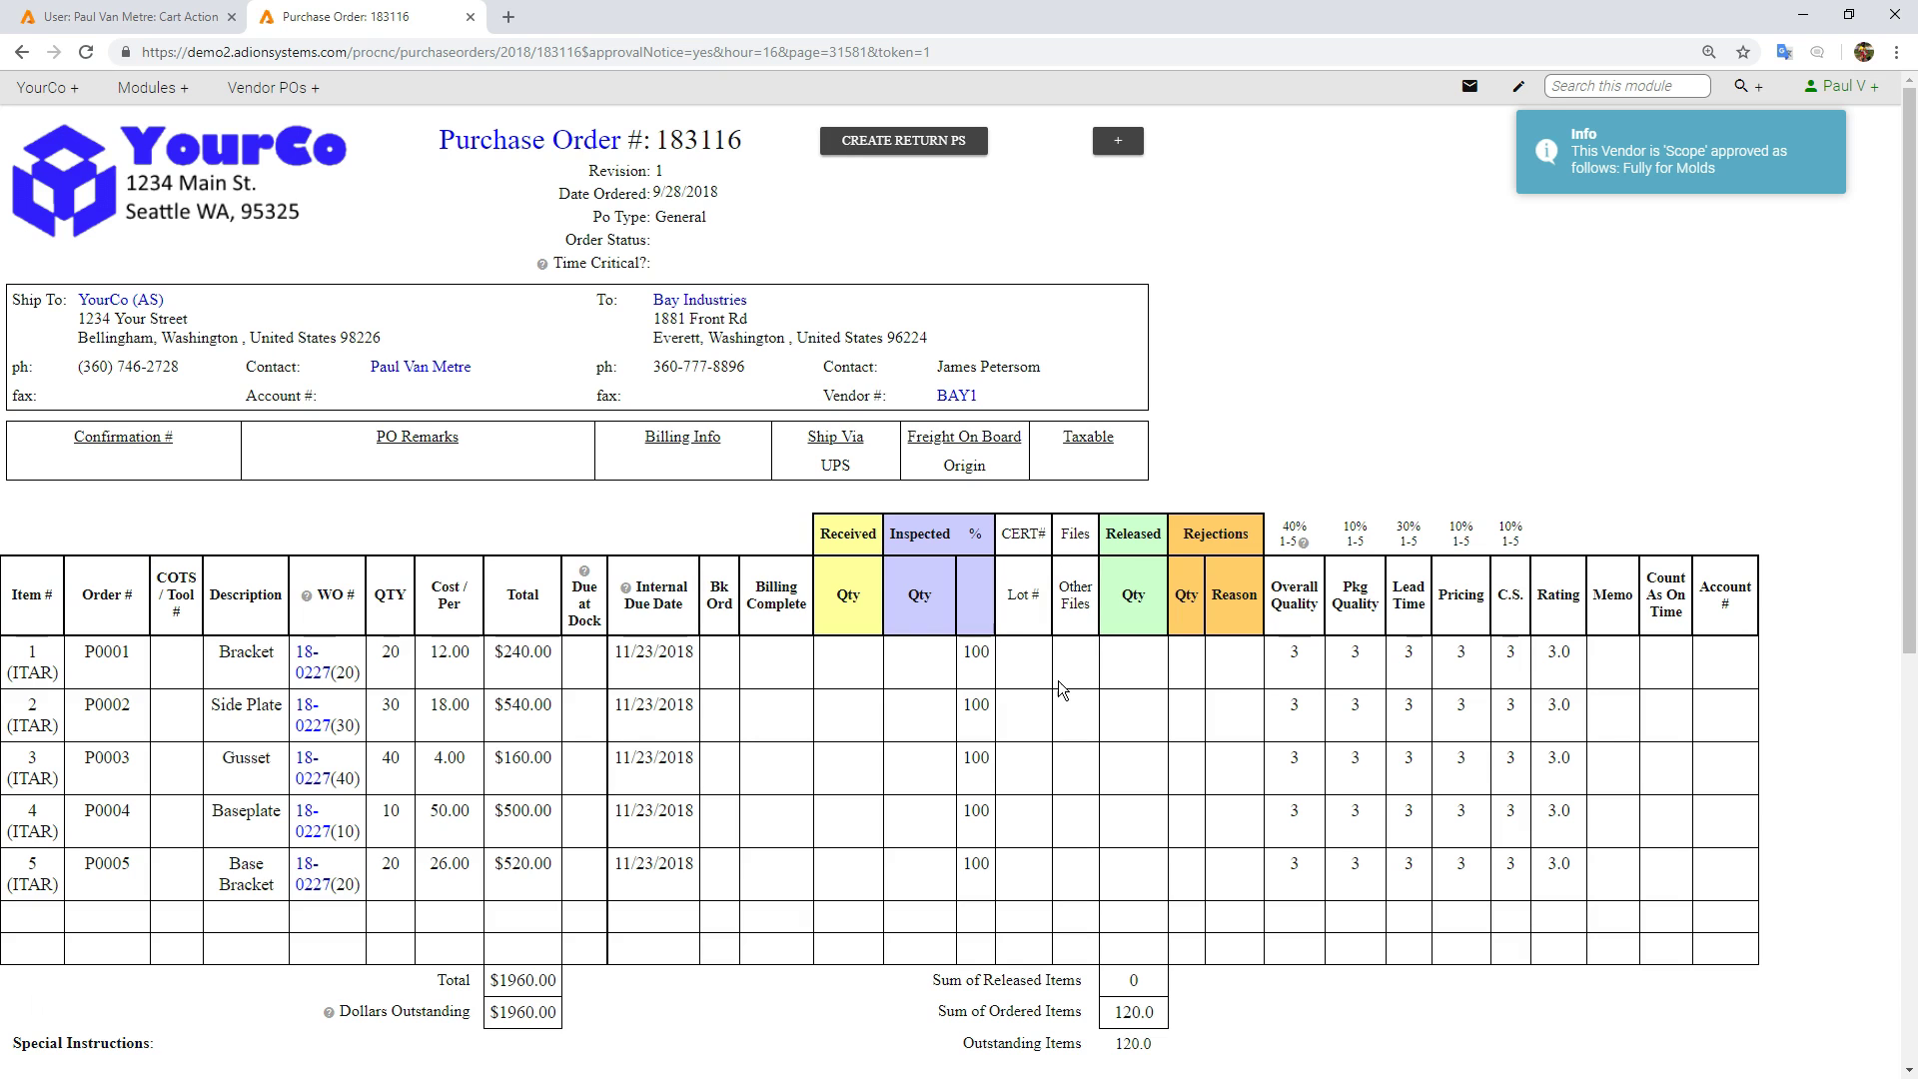
scroll(1061, 680, down, 10)
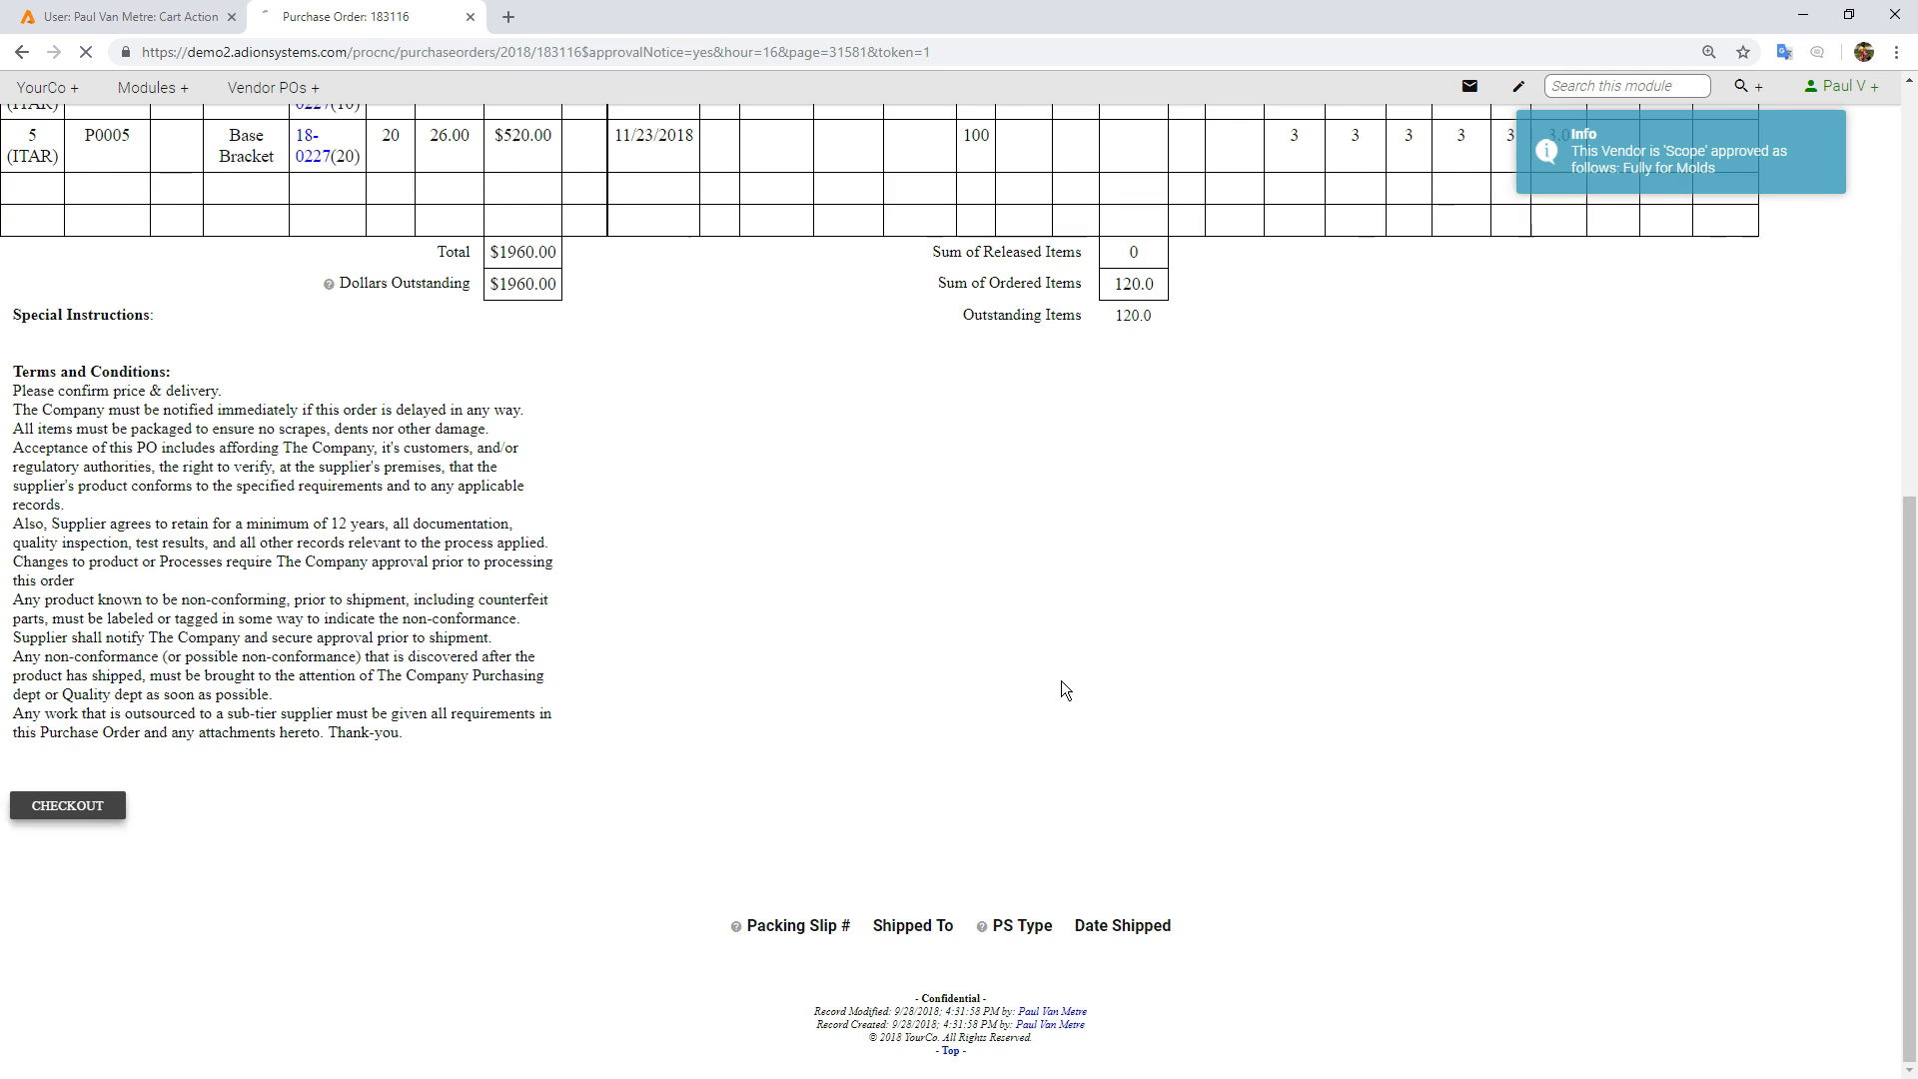
key(Return)
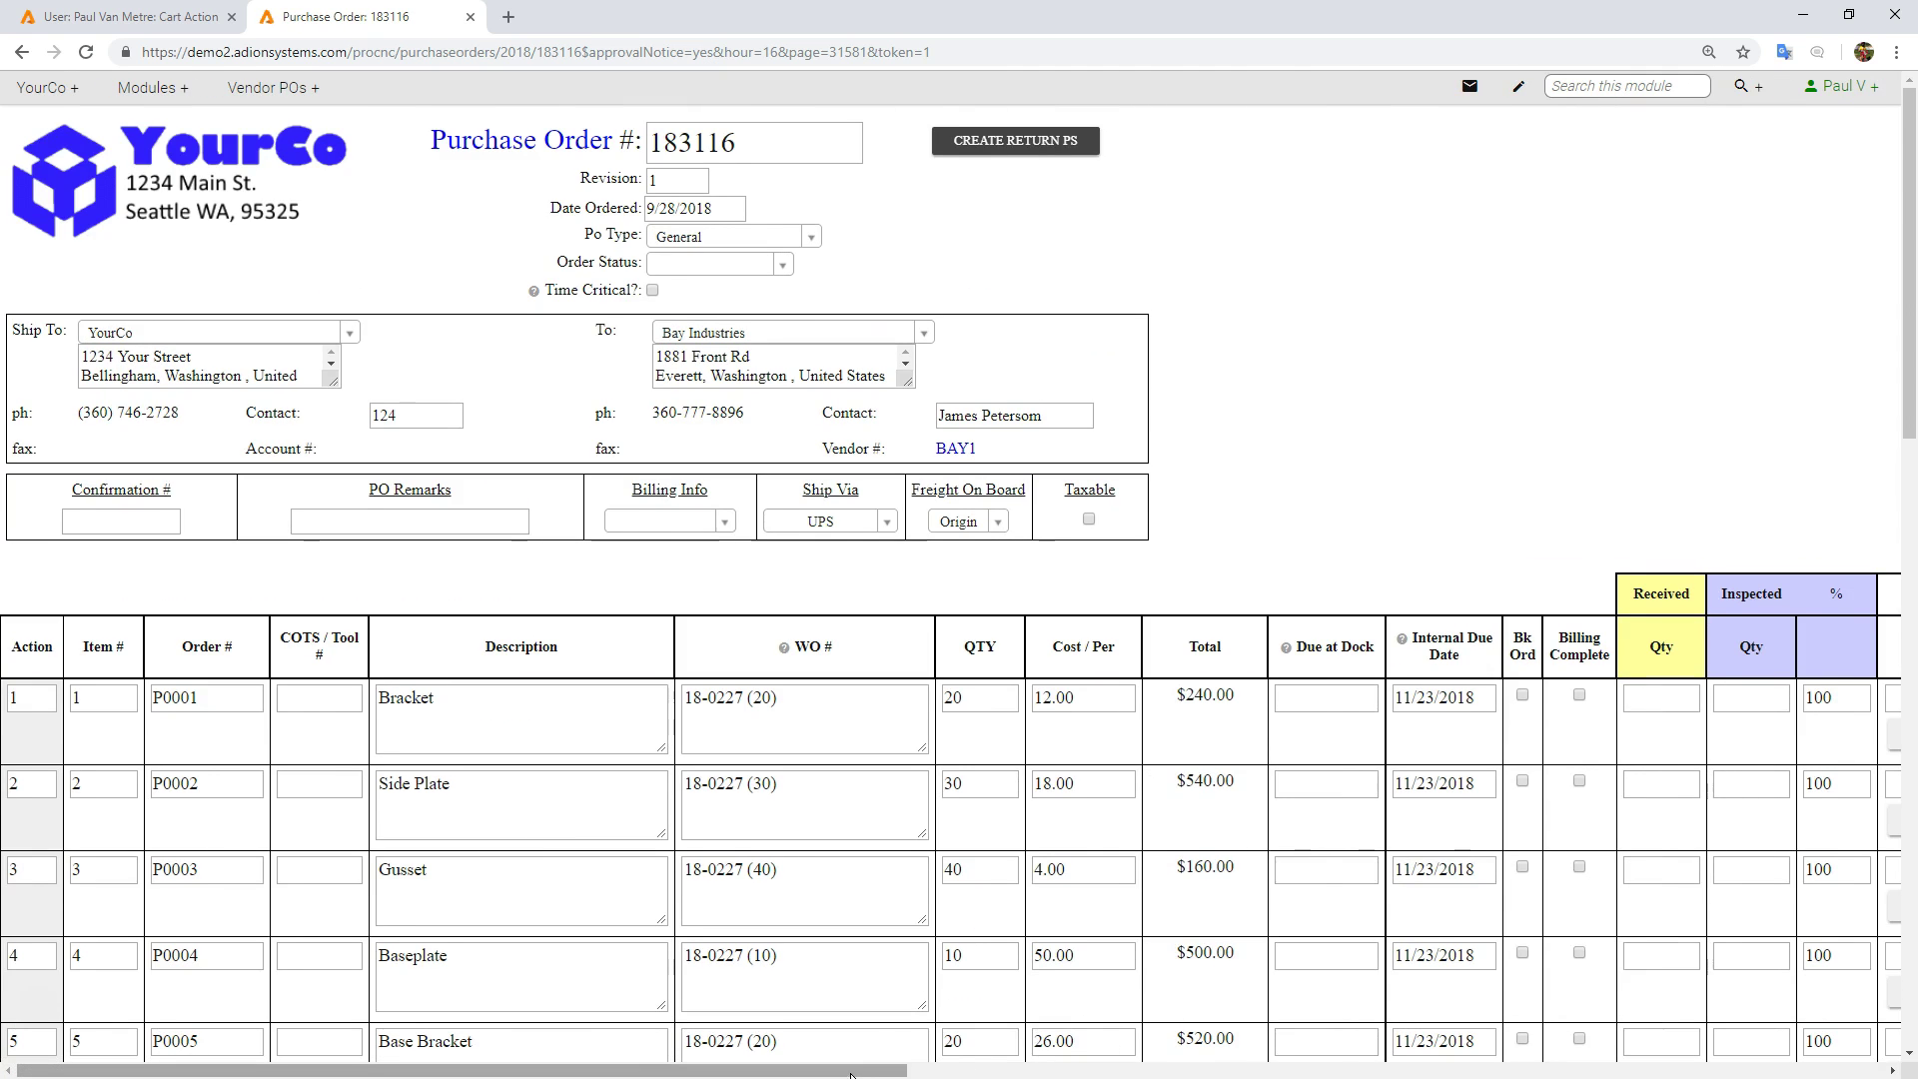
drag(850, 1074, 1204, 1074)
scroll(1383, 847, down, 2)
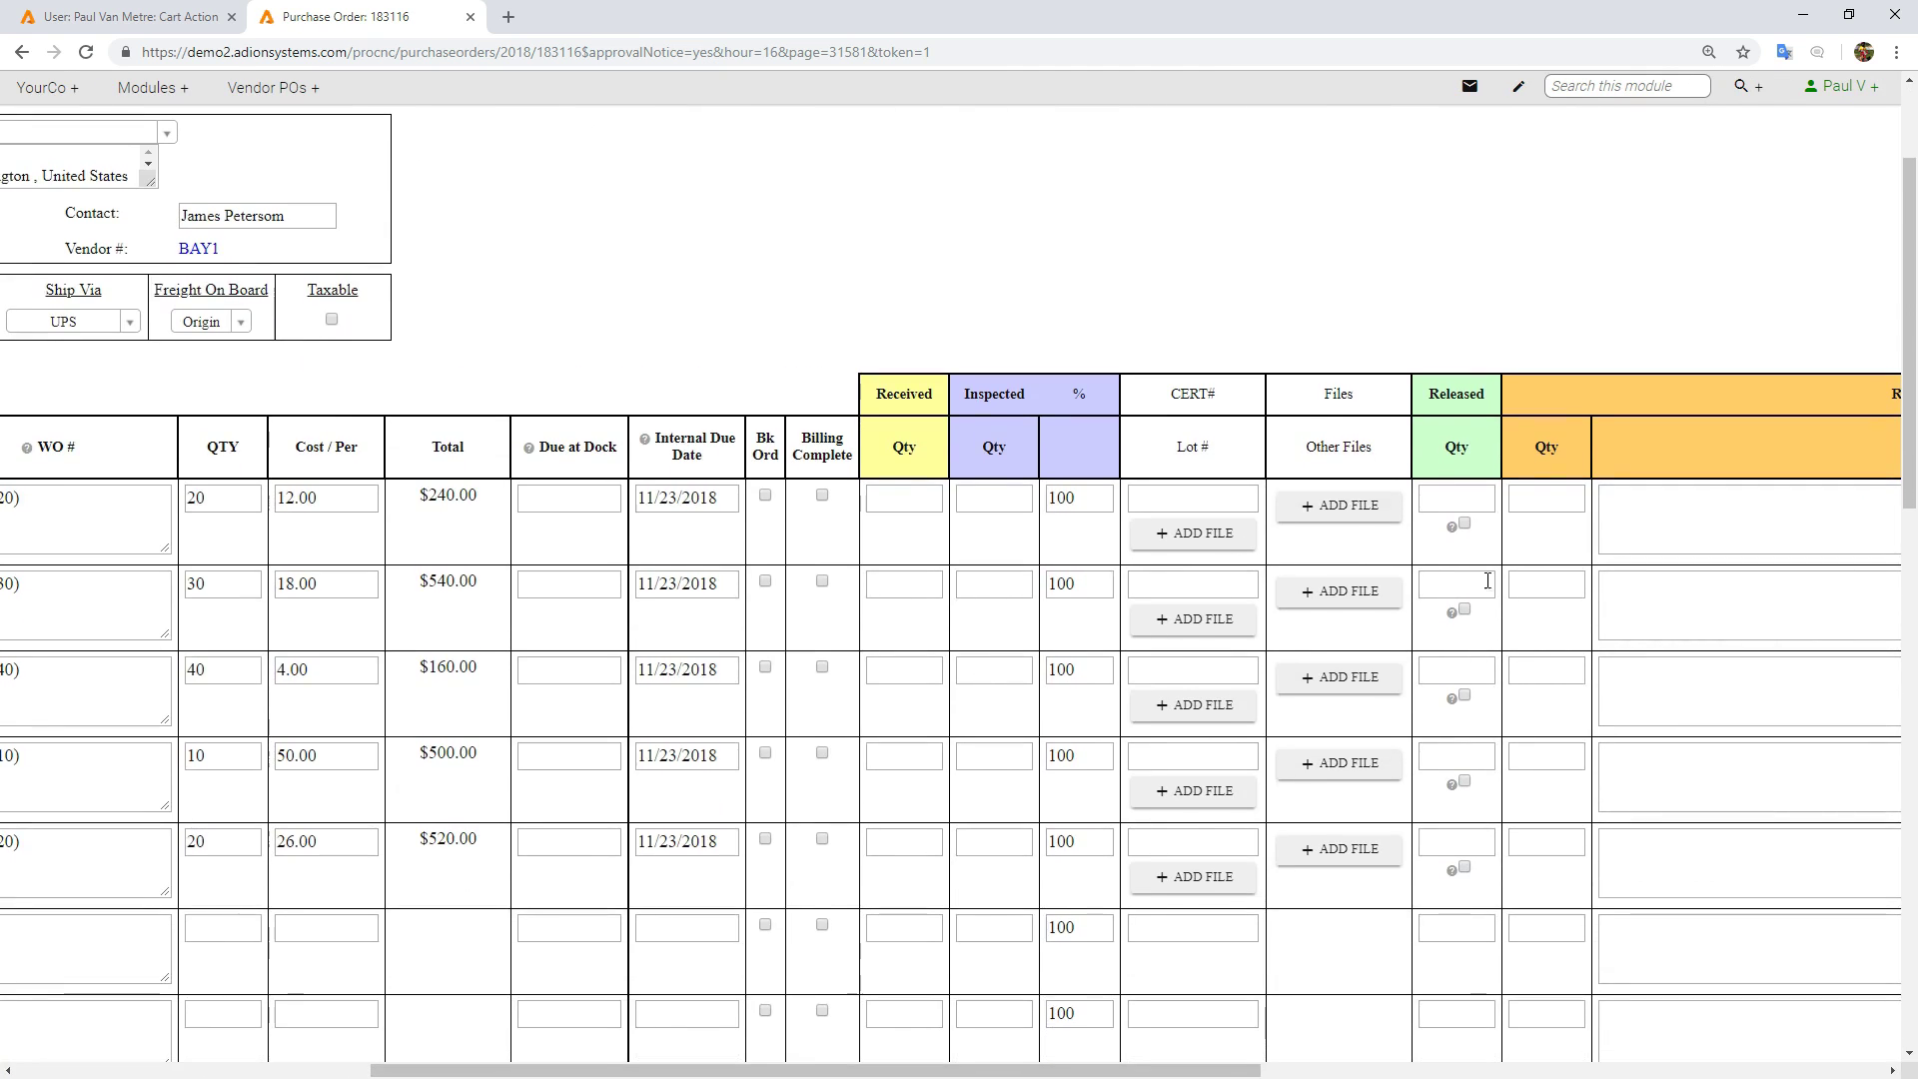
click(1463, 523)
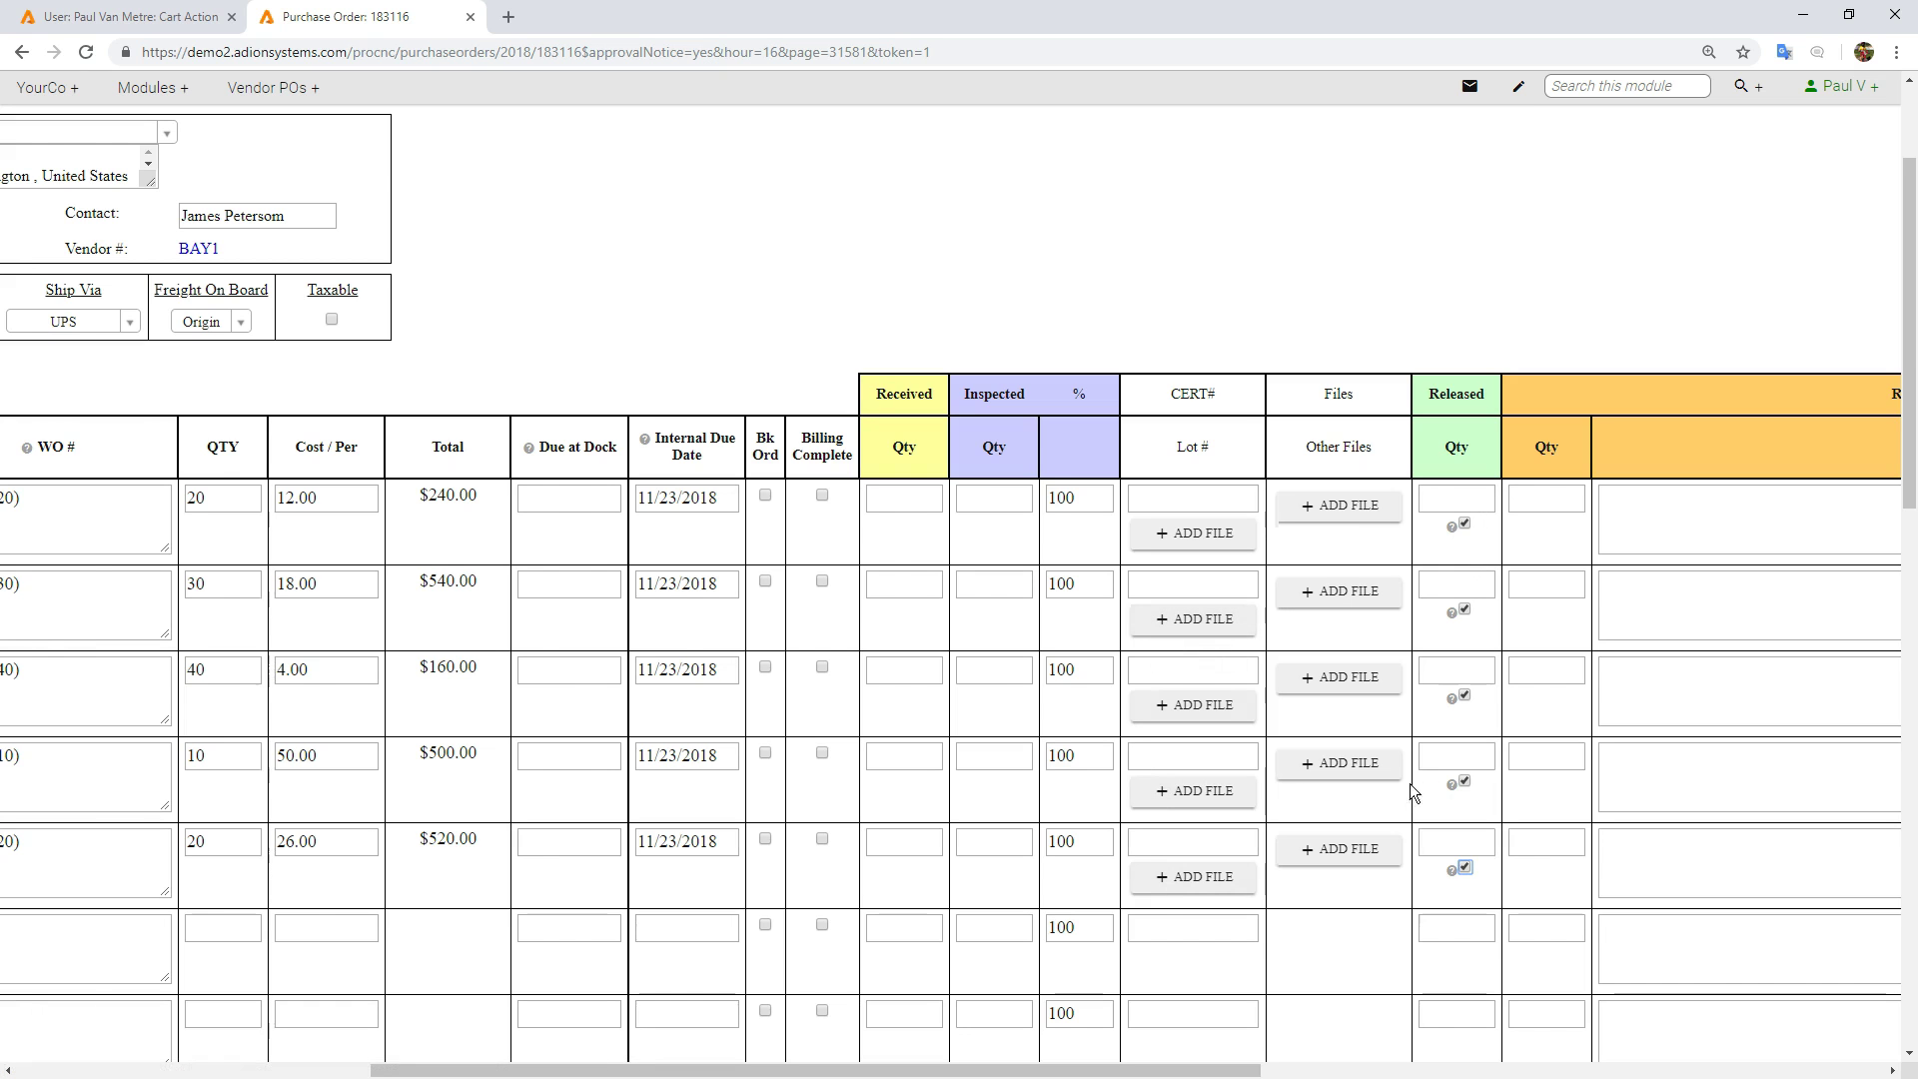
key(Return)
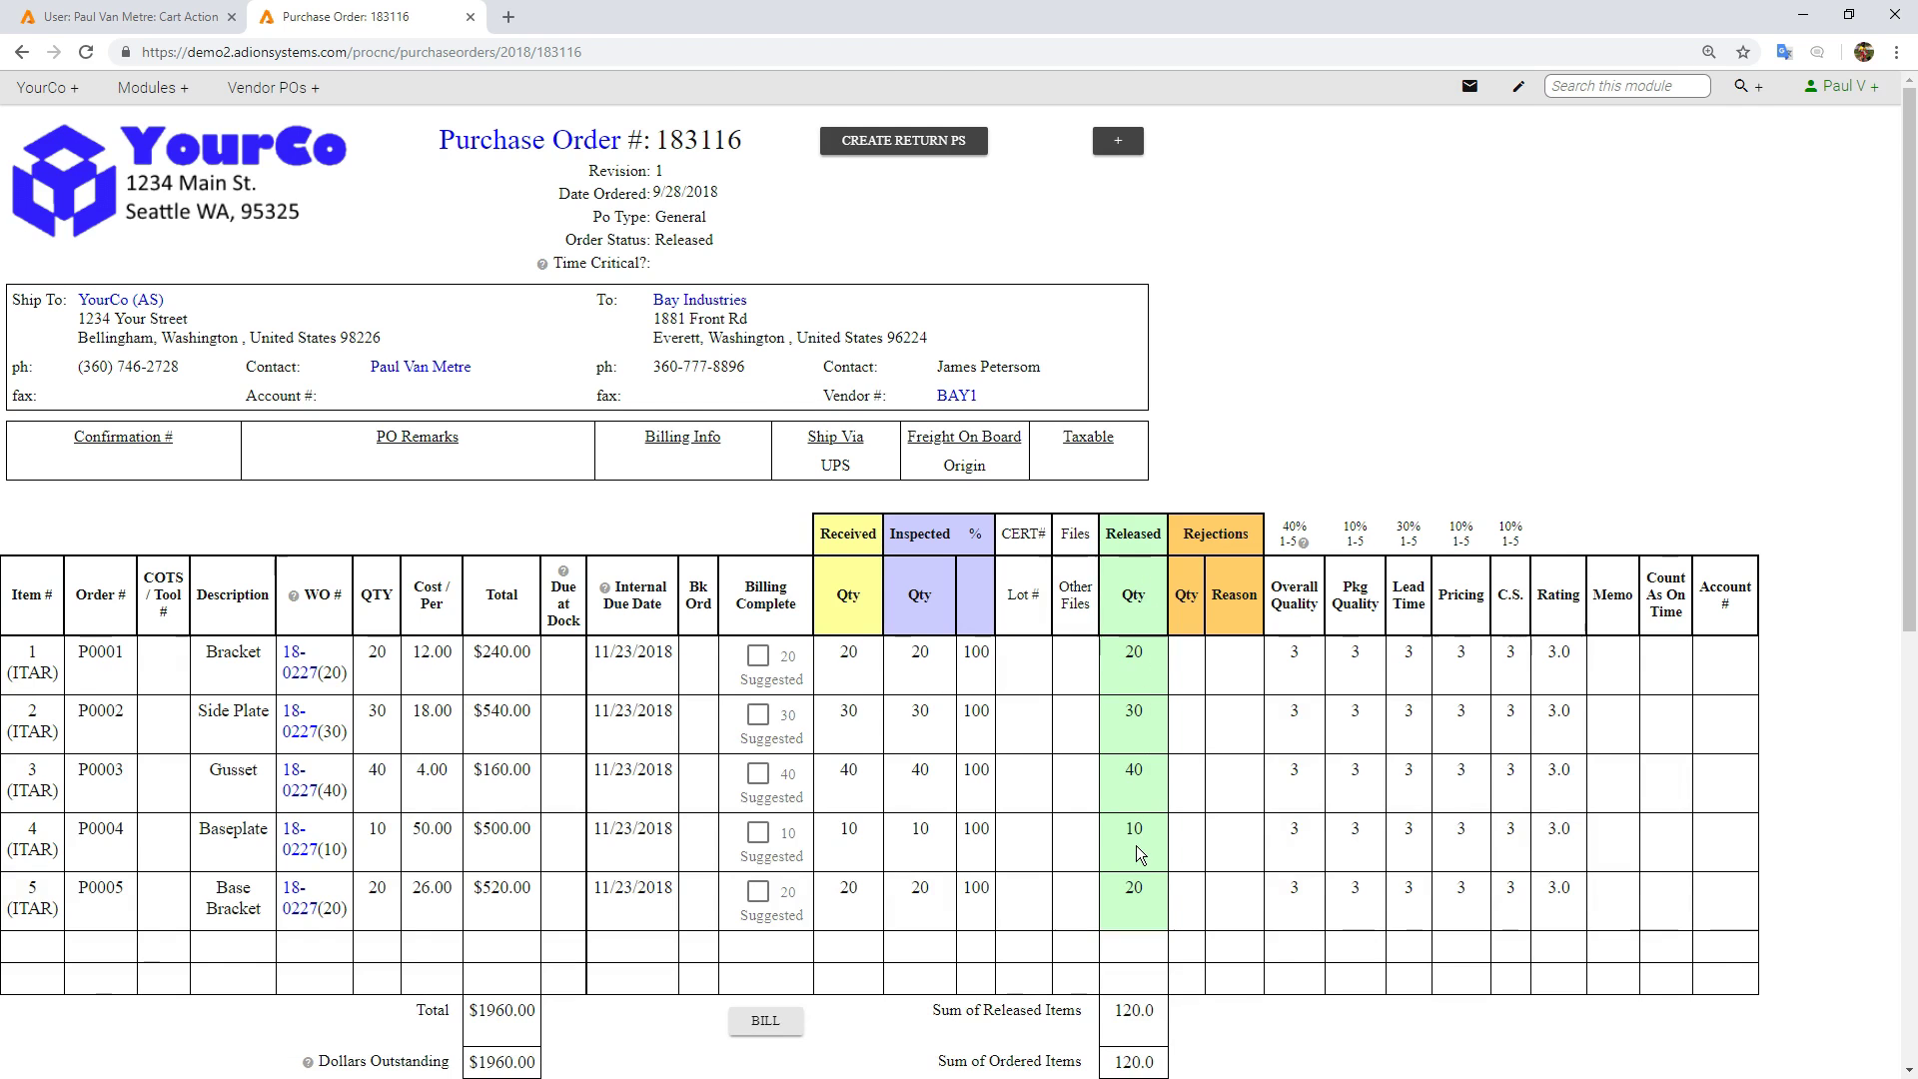
- Return to work order 18-0227 from the WO # link in row 1 of PO 183116
scroll(1136, 845, down, 2)
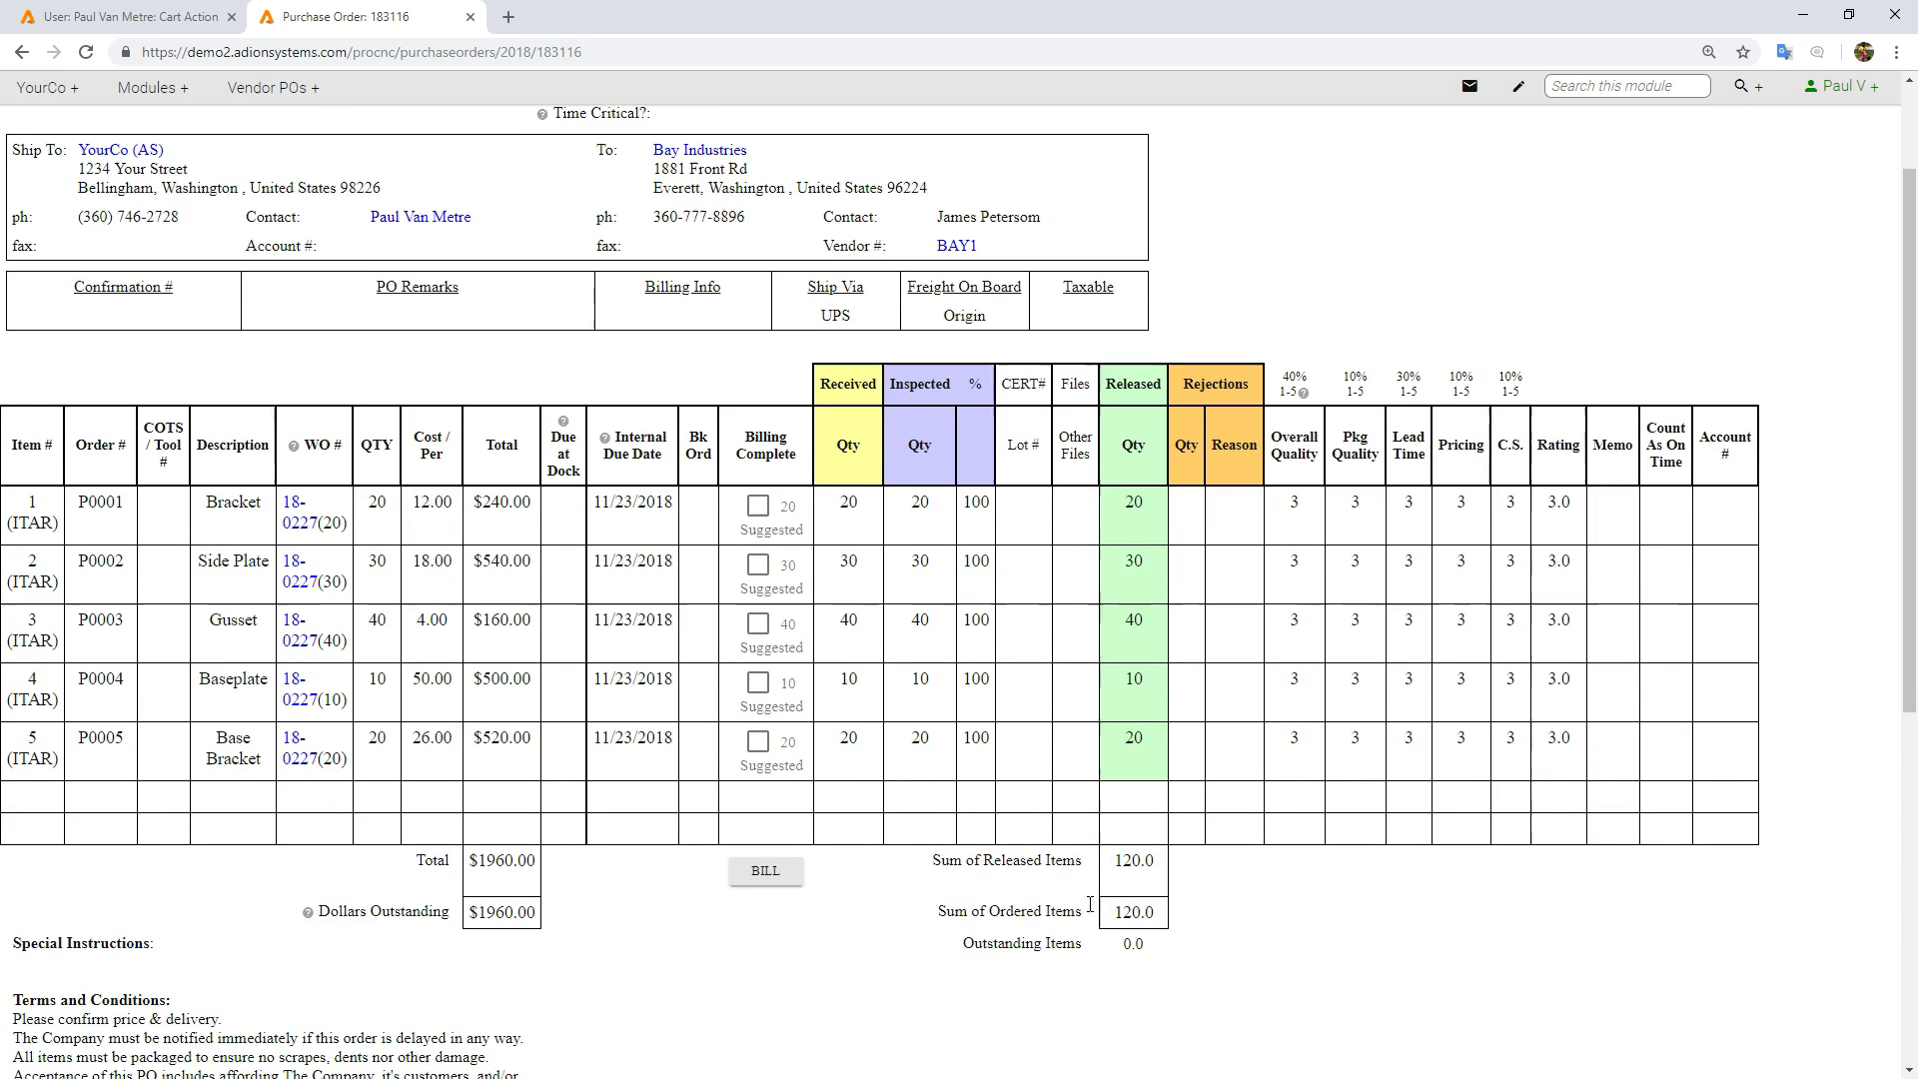
click(300, 524)
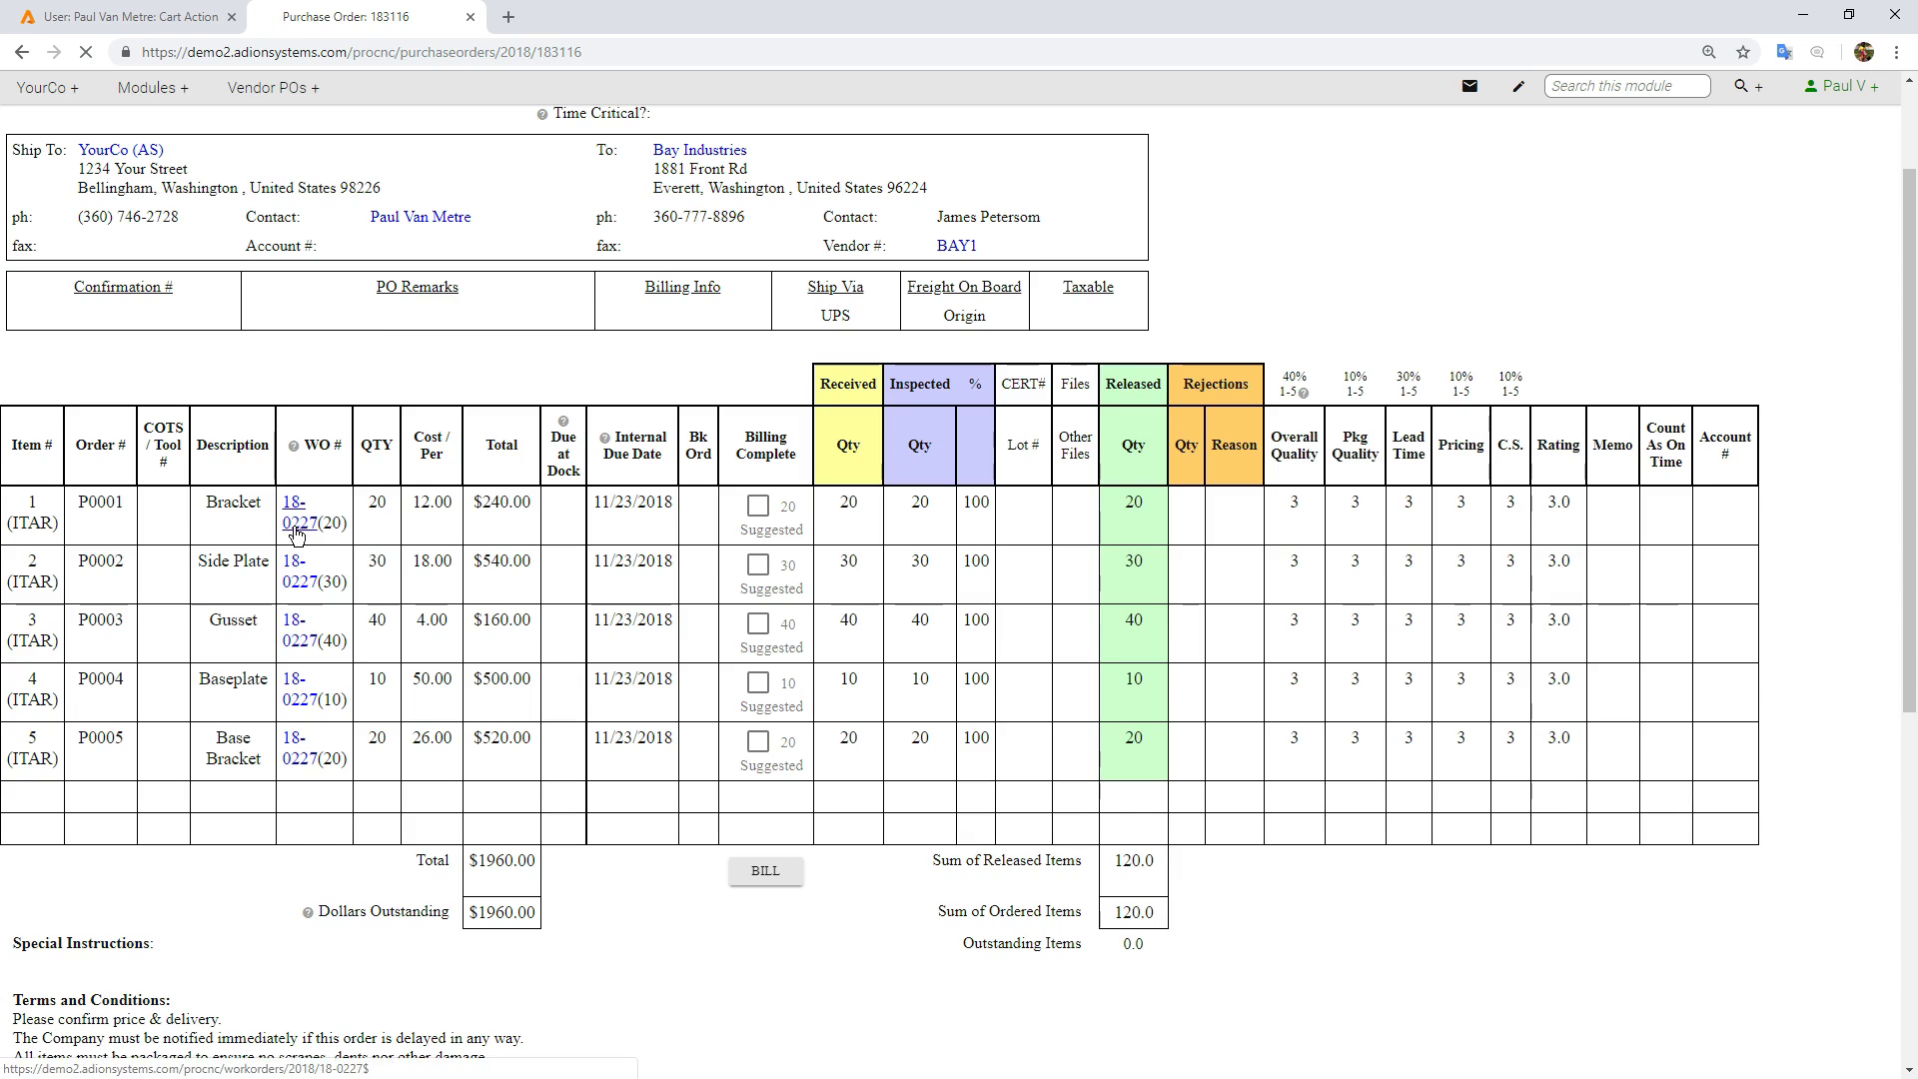